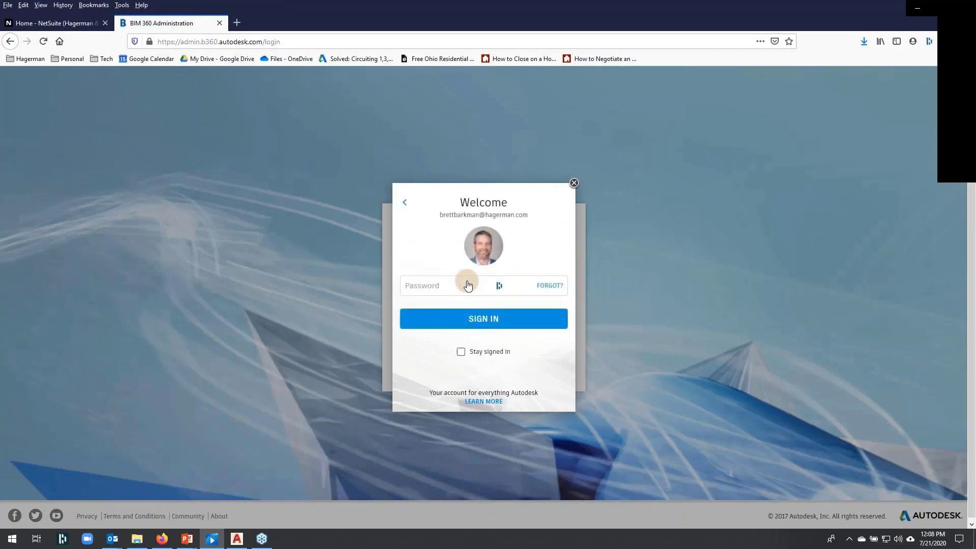
# Sign in to the Autodesk account by filling in the account password from the saved login
pyautogui.click(464, 284)
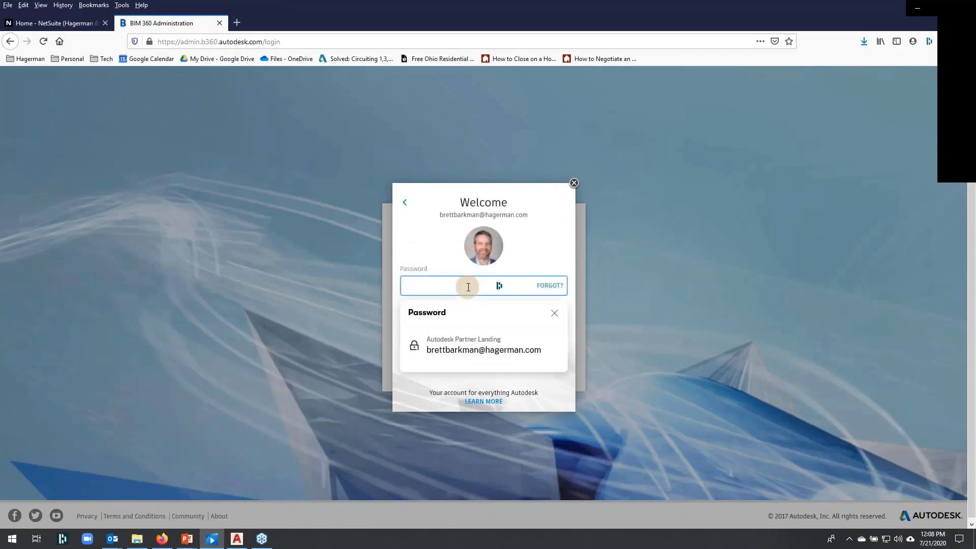
pyautogui.click(469, 348)
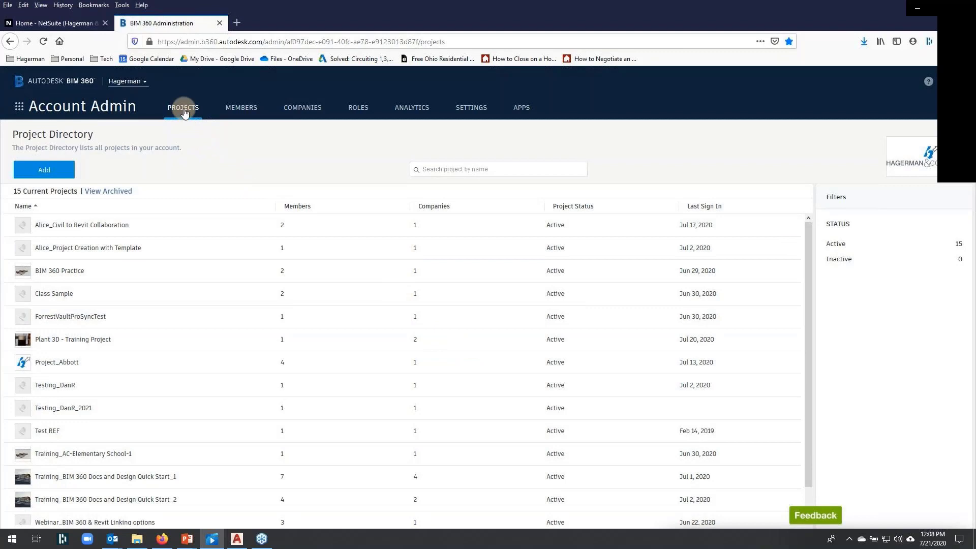
# Start a new project profile named Plant 3D Demo with the project type Demonstration Project
pyautogui.click(59, 171)
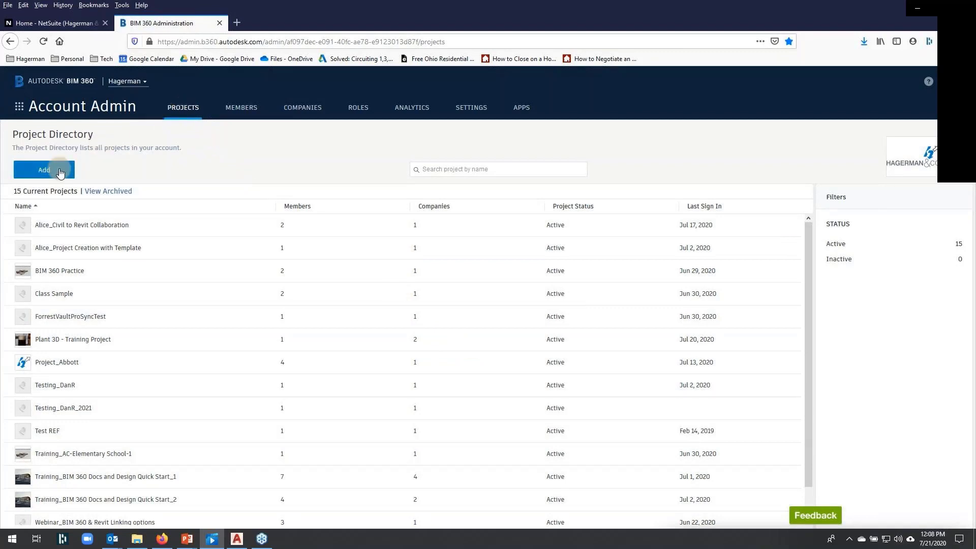
pyautogui.click(326, 195)
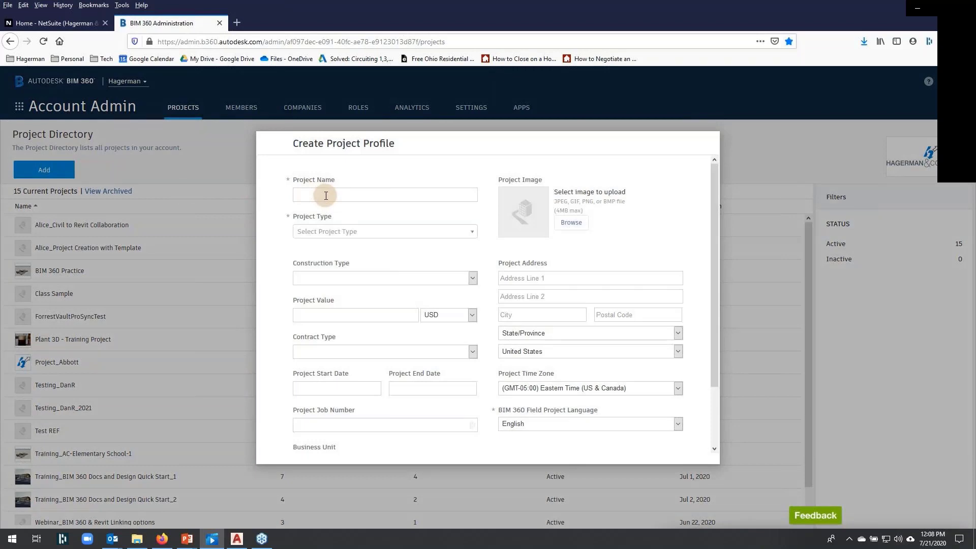
pyautogui.write('Plant')
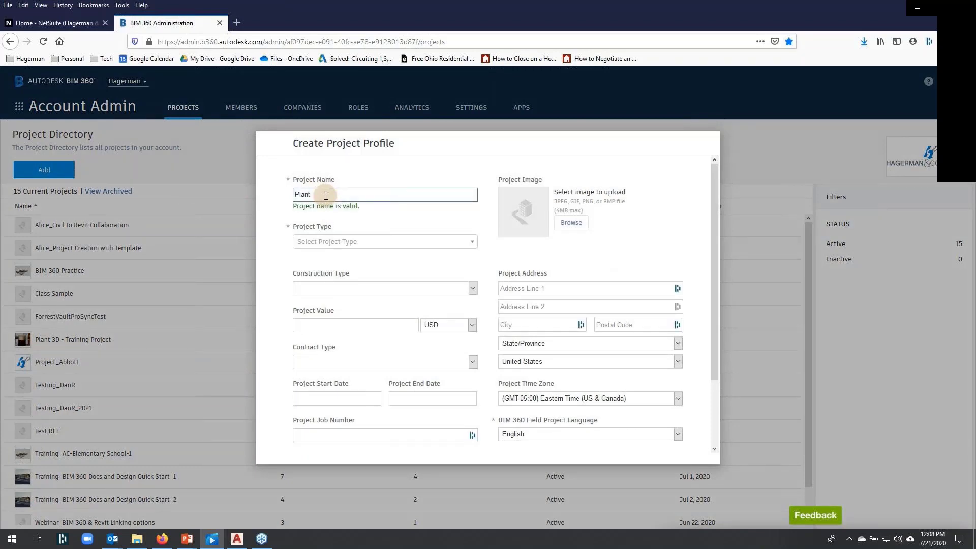
pyautogui.write(' 3D Demo')
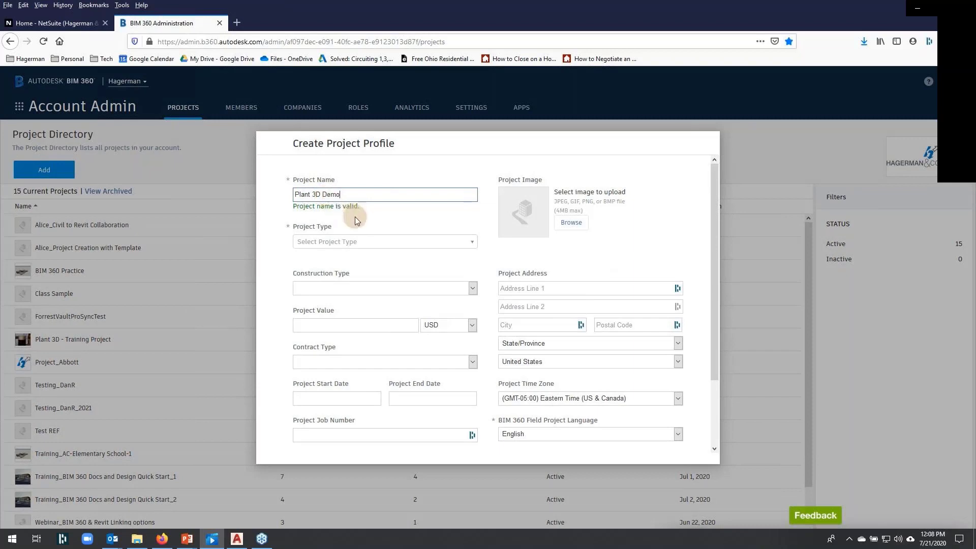
pyautogui.click(370, 243)
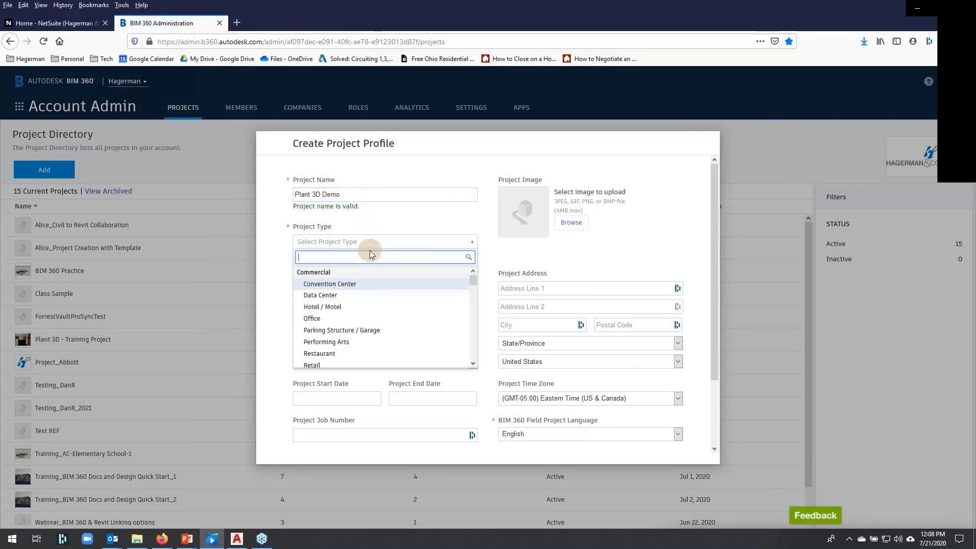
pyautogui.moveTo(471, 280); pyautogui.dragTo(479, 364)
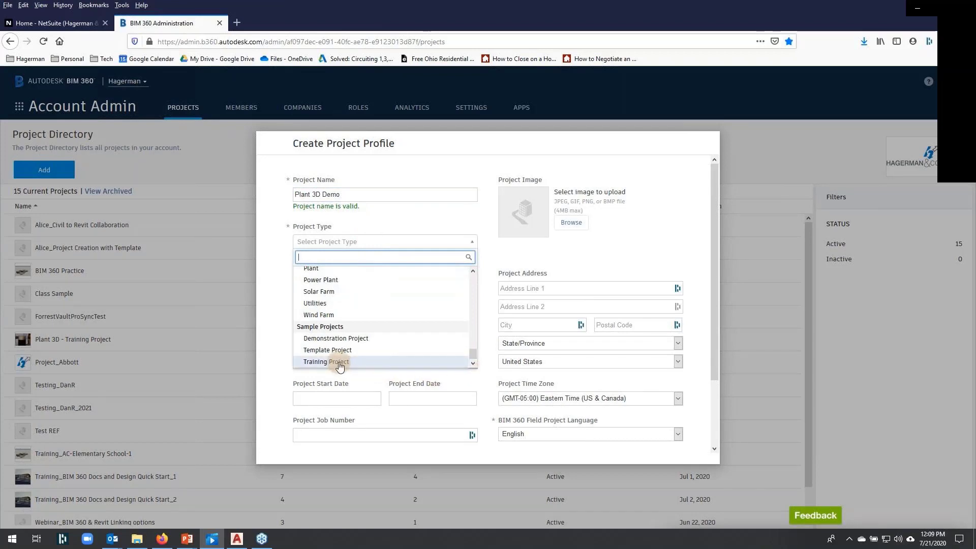
pyautogui.click(340, 338)
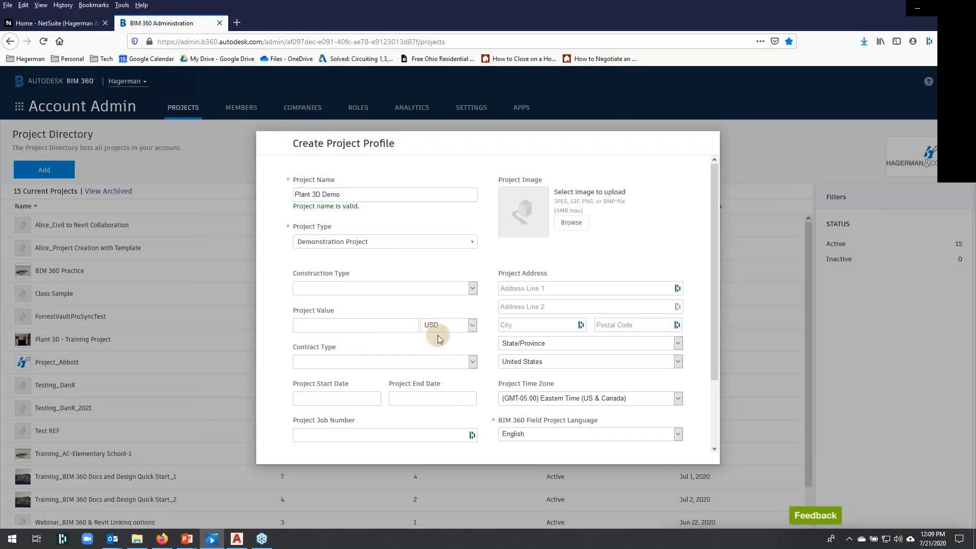
# Set the project job number to 12345.06 and save the project profile to continue
pyautogui.click(325, 433)
pyautogui.write('12')
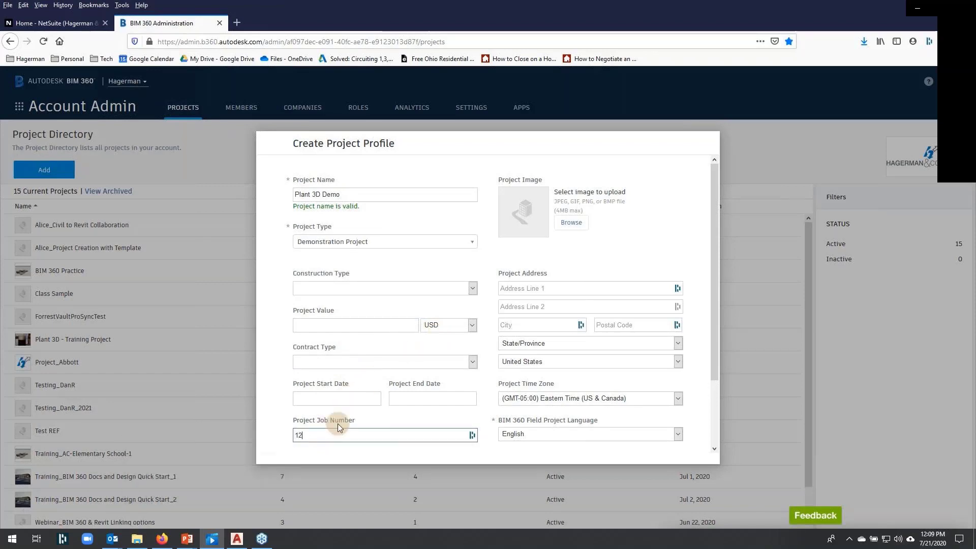
pyautogui.write('345.06')
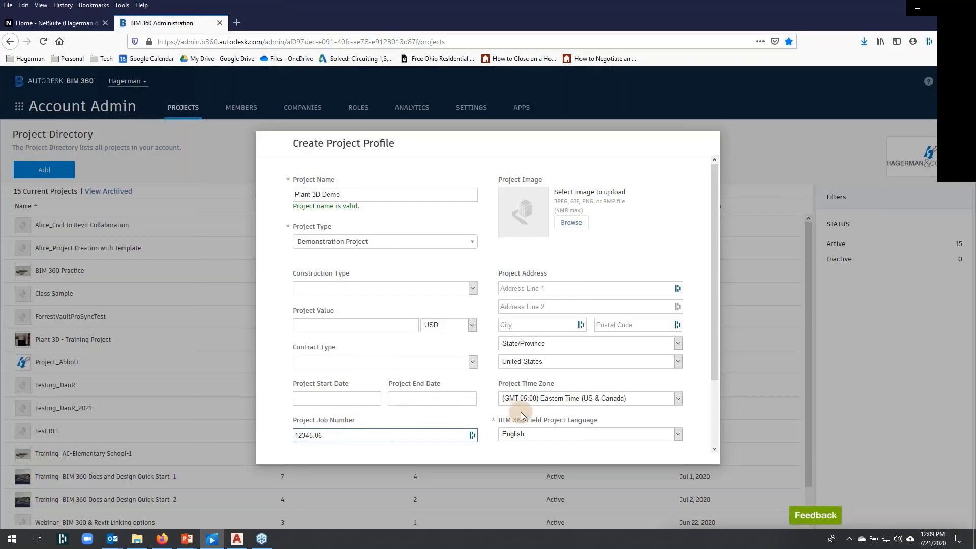
pyautogui.scroll(-3, 520, 412)
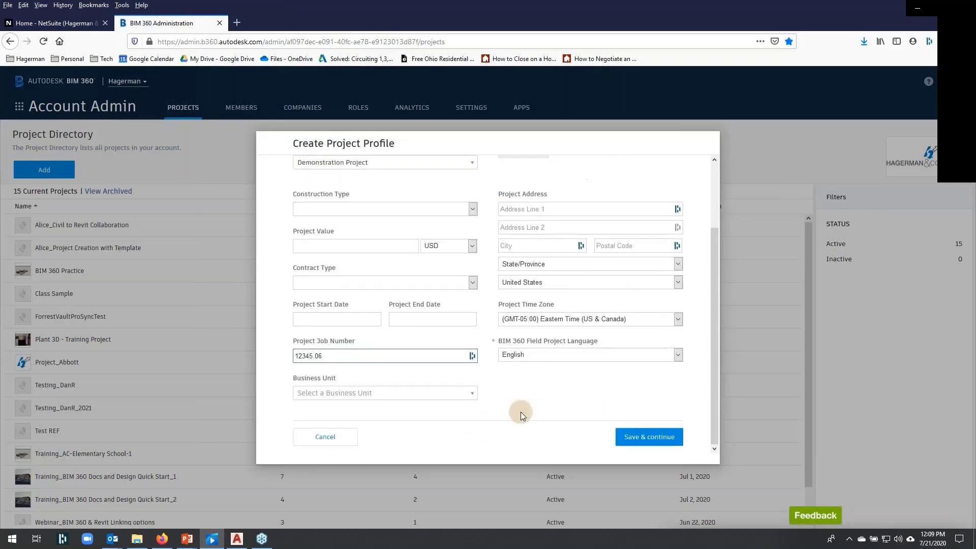
pyautogui.click(641, 436)
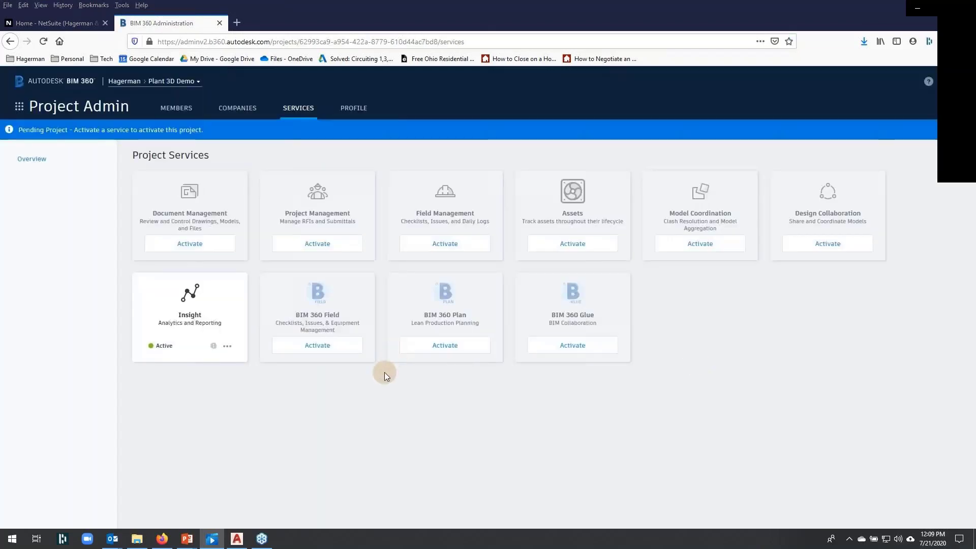
# Activate the Document Management service for the project without applying a project template
pyautogui.click(192, 249)
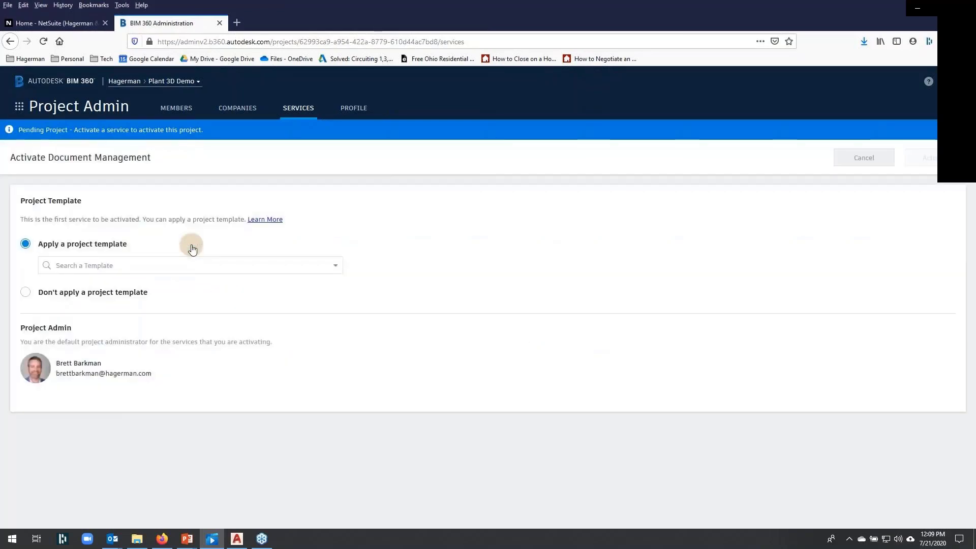
pyautogui.click(69, 294)
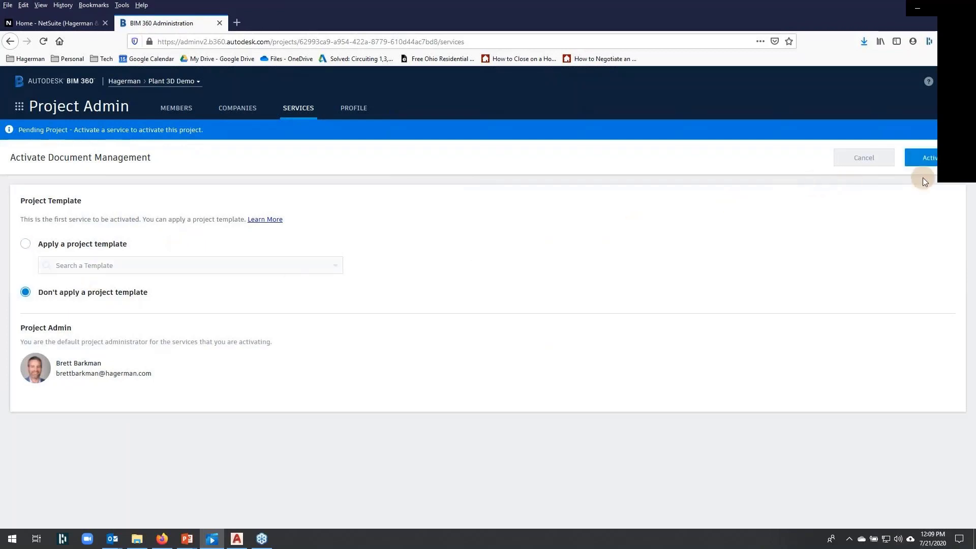
pyautogui.click(922, 158)
pyautogui.click(582, 325)
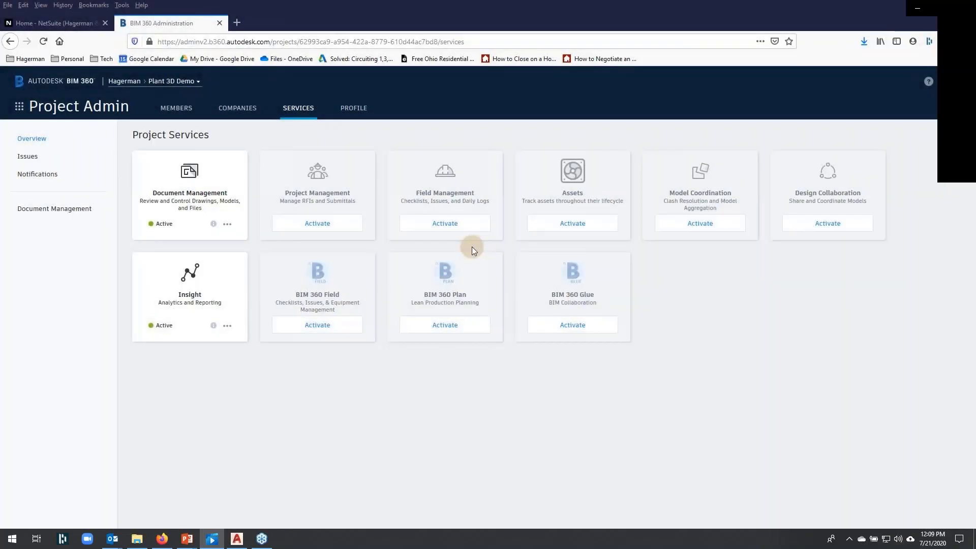
# Open the project's Document Management module and add a subfolder named Architecture under Project Files
pyautogui.click(19, 108)
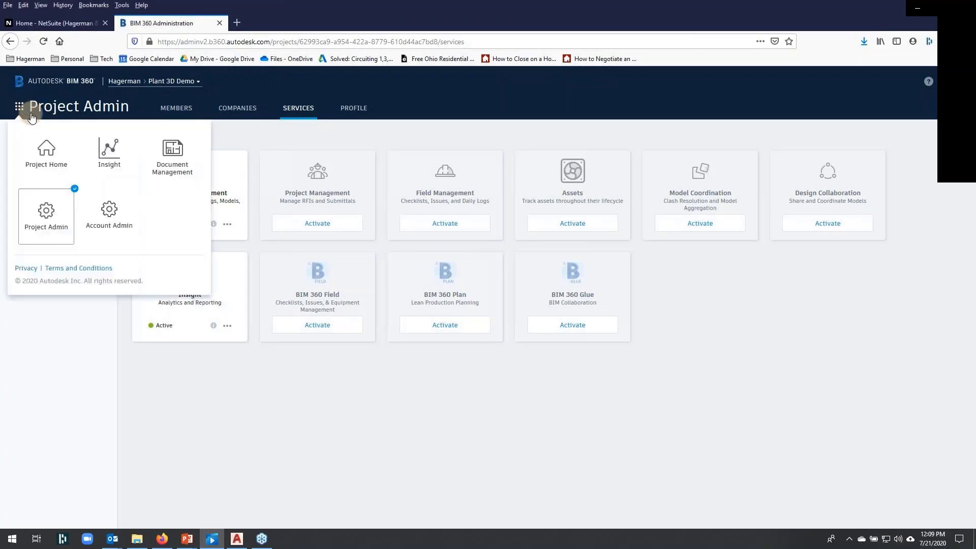
pyautogui.click(173, 154)
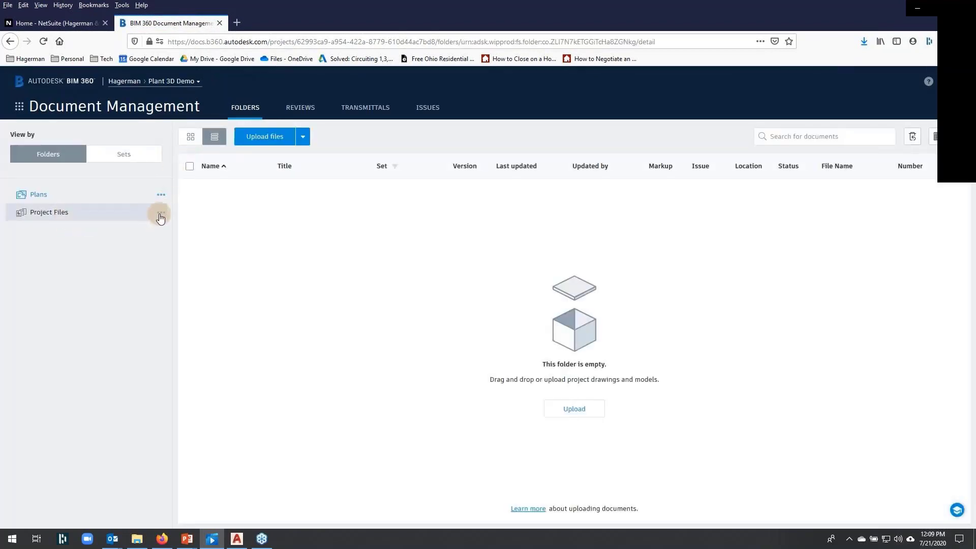
pyautogui.click(159, 214)
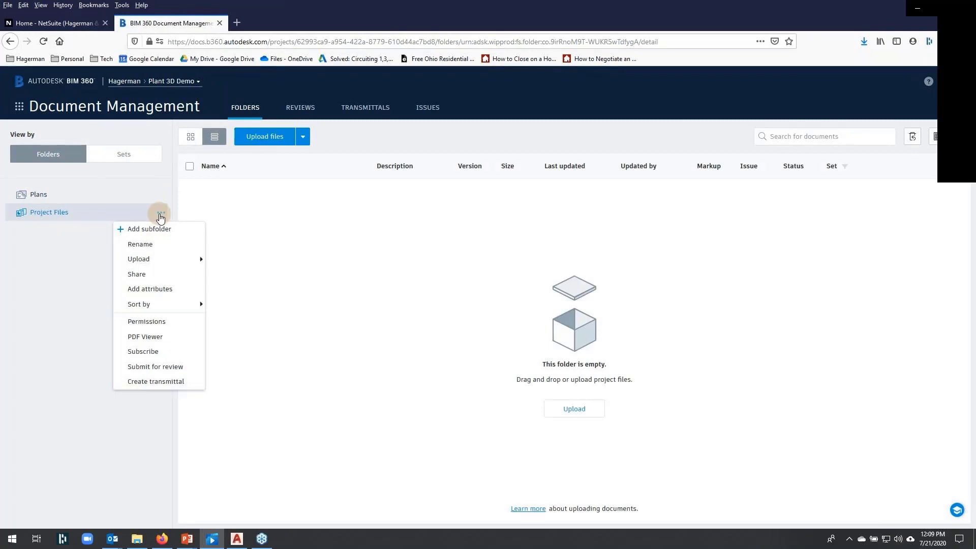
pyautogui.click(156, 228)
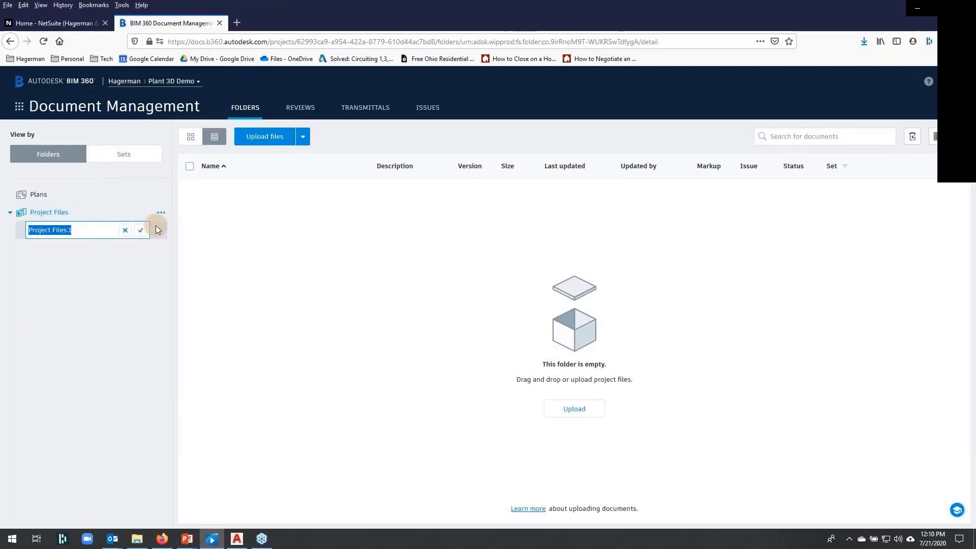
pyautogui.write('Architec')
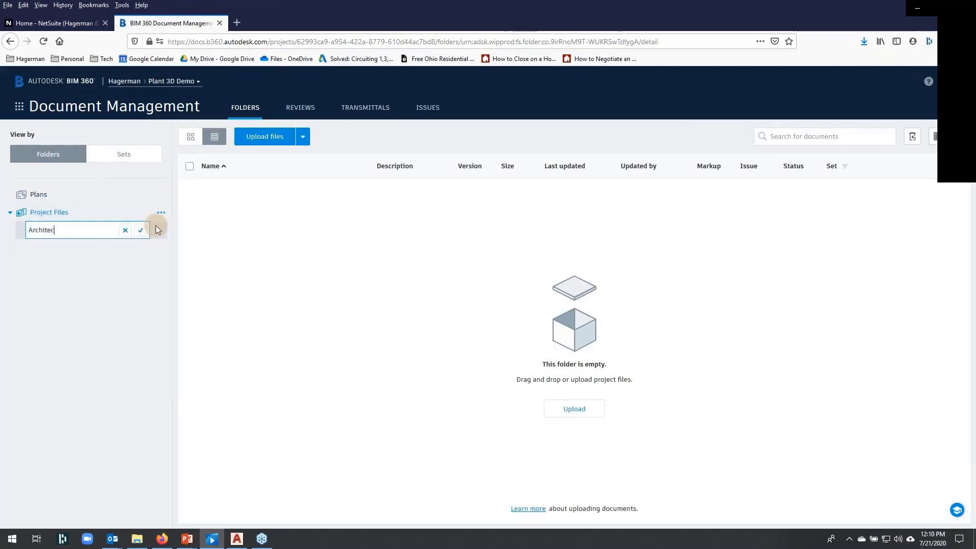
pyautogui.write('ture')
pyautogui.press('Return')
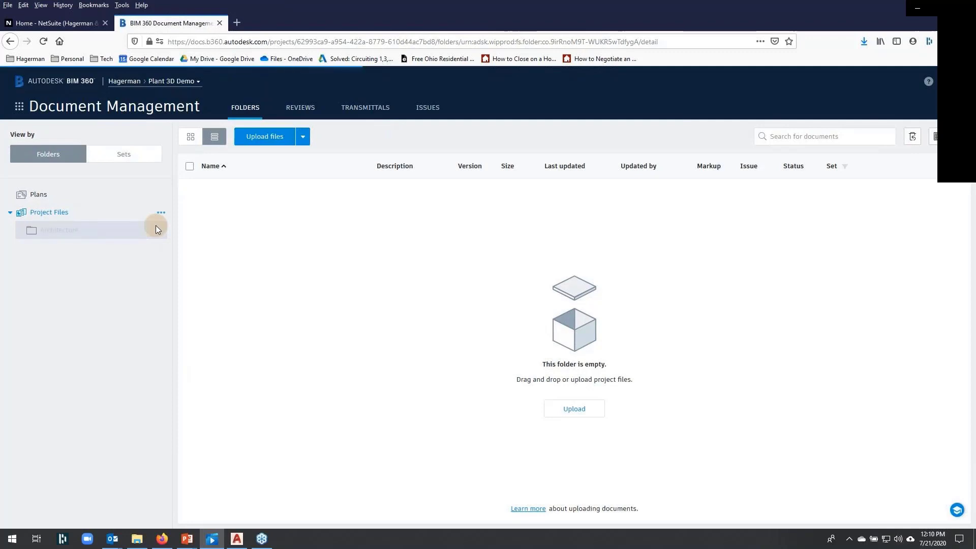
# Add a subfolder named Structure under Project Files
pyautogui.click(161, 213)
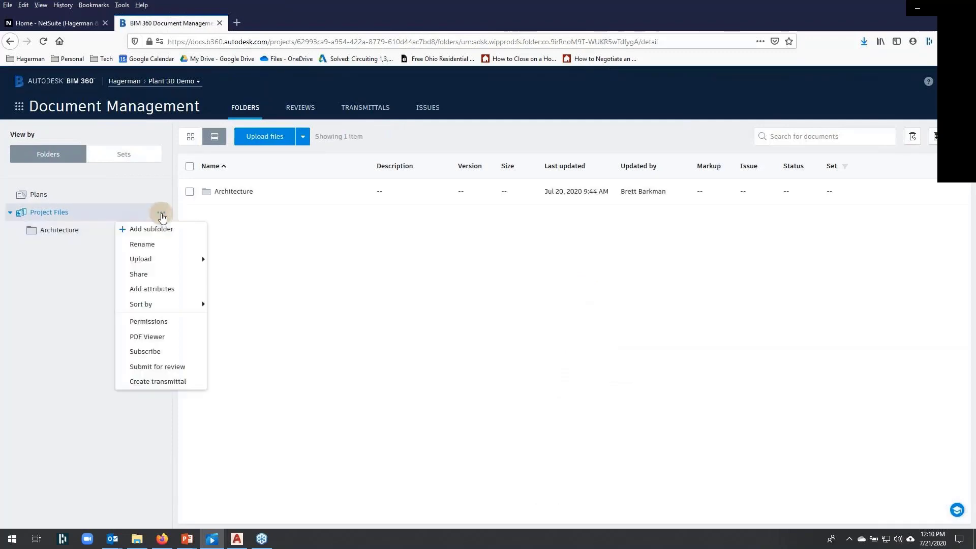
pyautogui.click(156, 229)
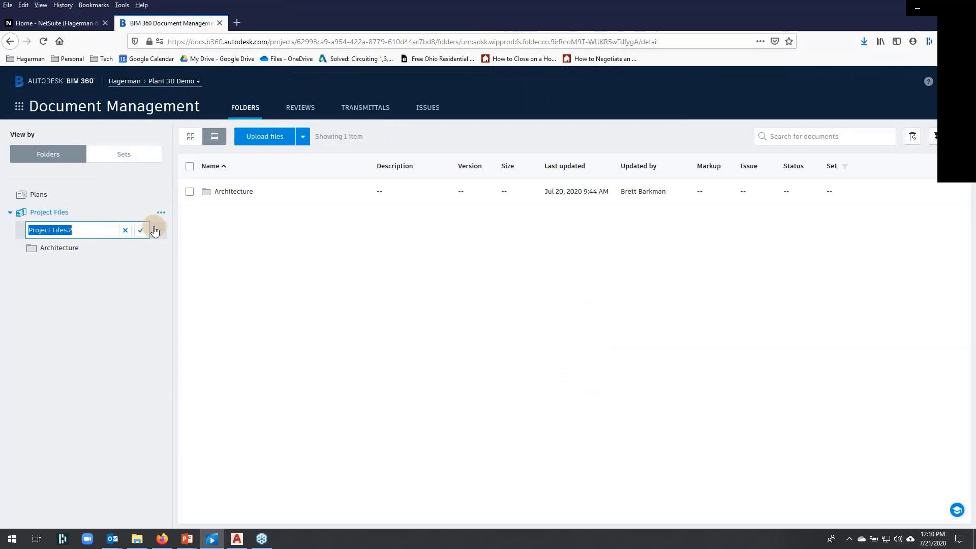
pyautogui.write('Structure')
pyautogui.press('Return')
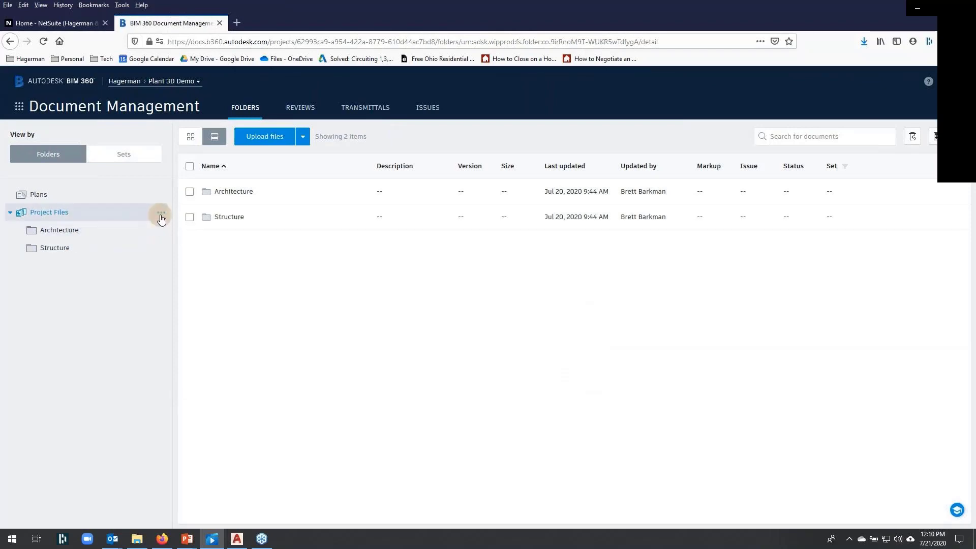
# Add a subfolder named Mechanical under Project Files
pyautogui.click(161, 215)
pyautogui.moveTo(156, 259)
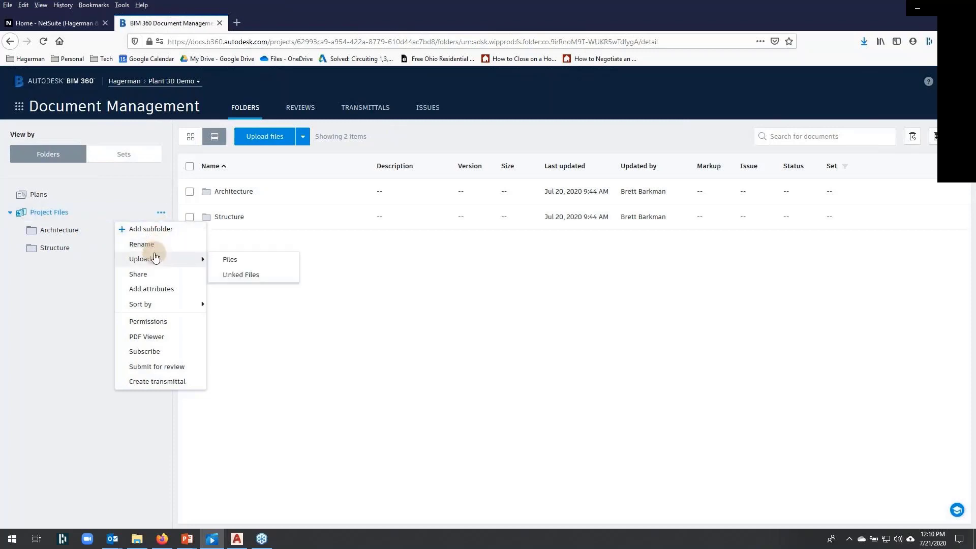
pyautogui.click(152, 229)
pyautogui.write('Mechanical')
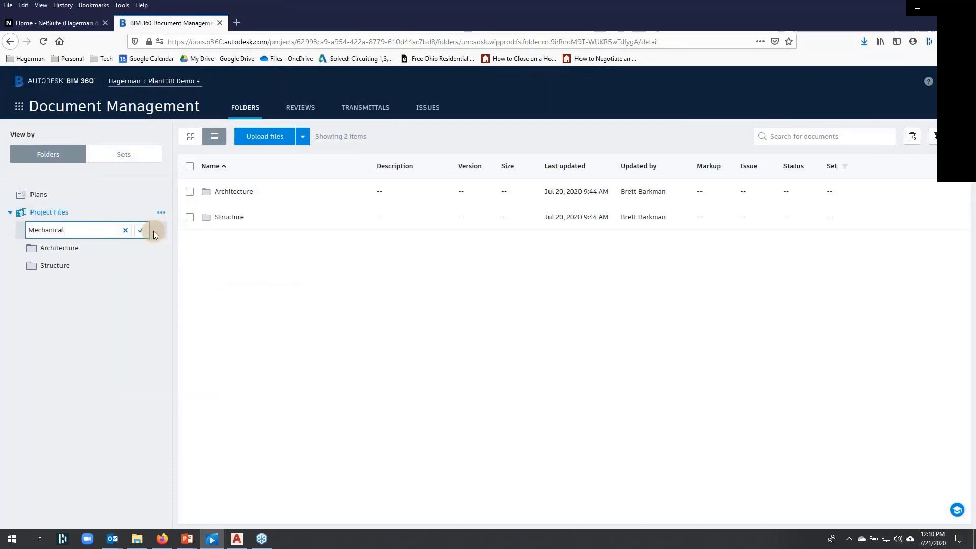
pyautogui.press('Return')
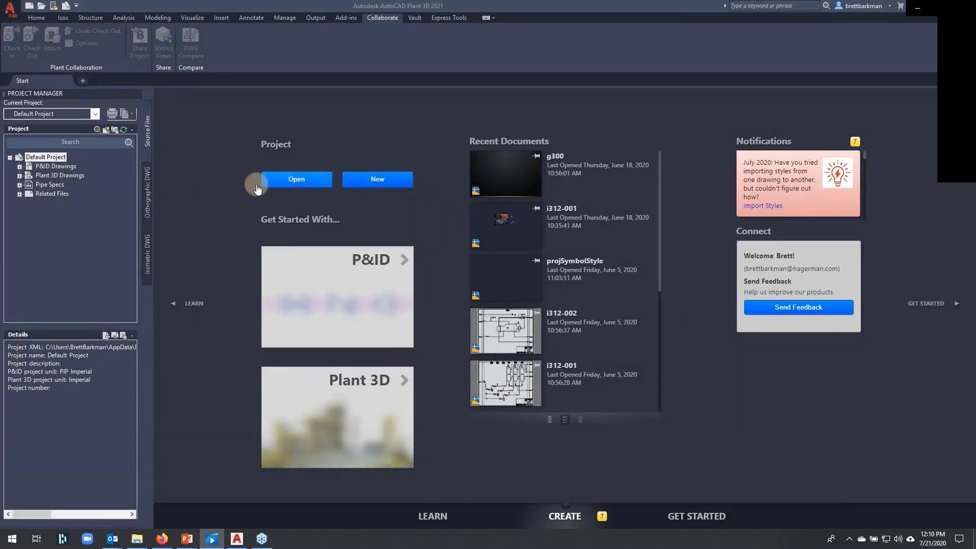
# In AutoCAD Plant 3D, close Default Project and open Project.xml from the Treadstone folder in AutoCAD Plant 3D Advanced
pyautogui.rightClick(50, 157)
pyautogui.click(73, 164)
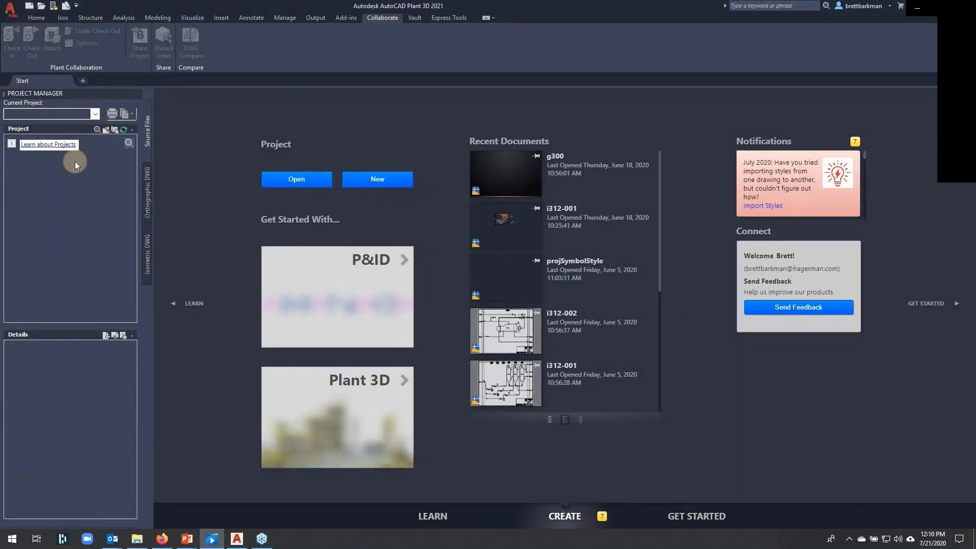
pyautogui.click(95, 114)
pyautogui.click(23, 125)
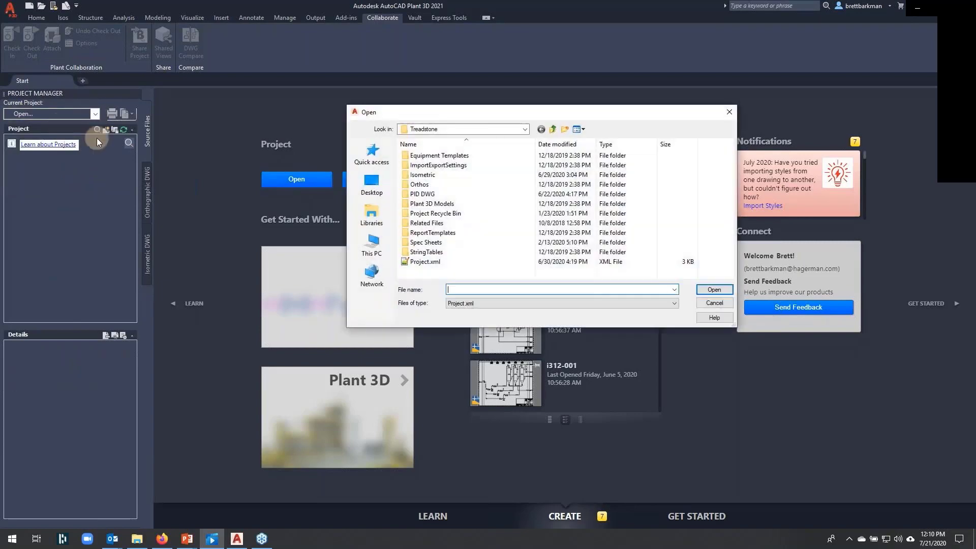
pyautogui.click(526, 128)
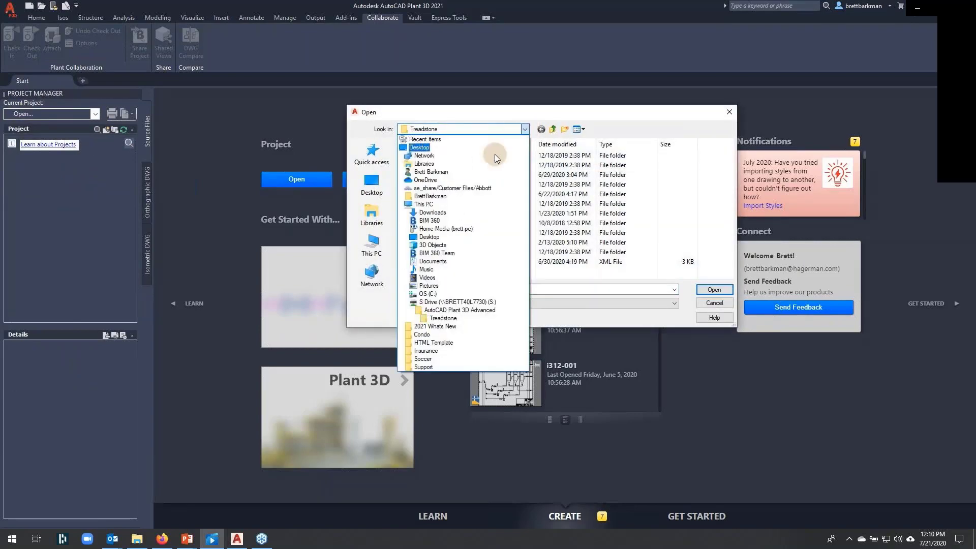
pyautogui.click(448, 310)
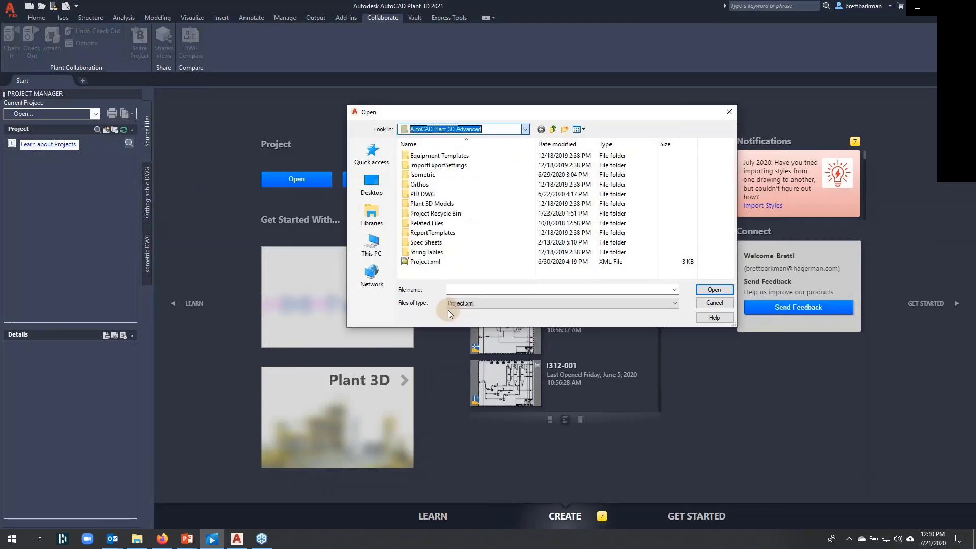
pyautogui.doubleClick(426, 204)
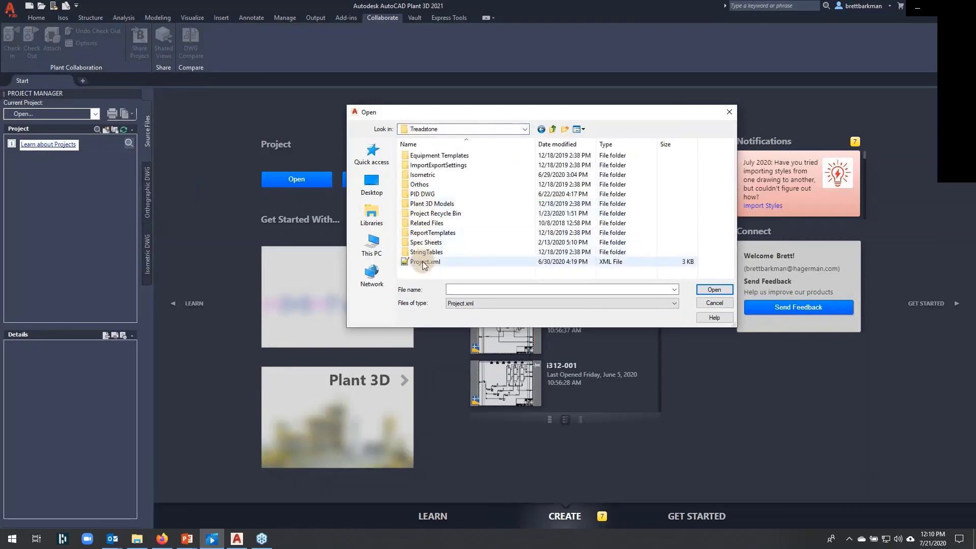
pyautogui.click(422, 261)
pyautogui.click(719, 289)
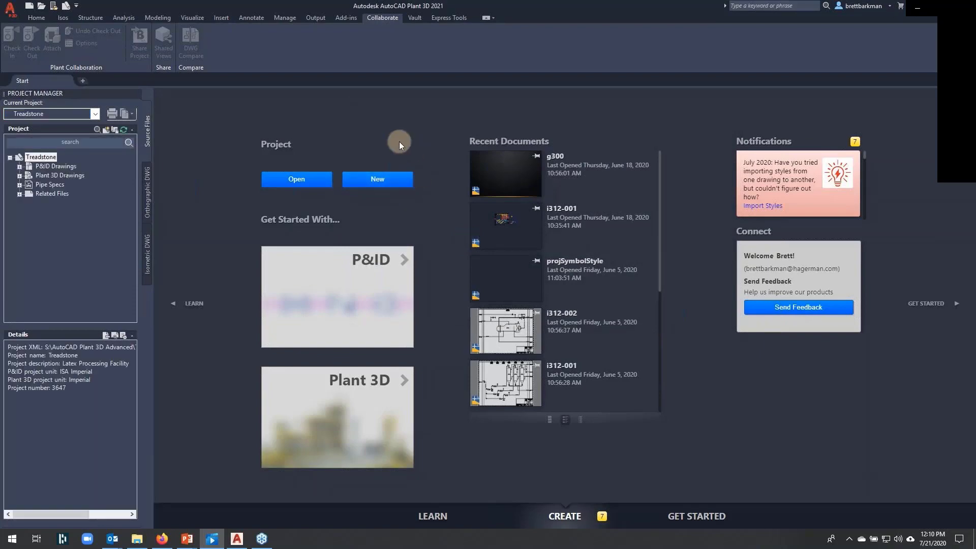
# Create a new blank drawing with the Treadstone project open
pyautogui.click(83, 80)
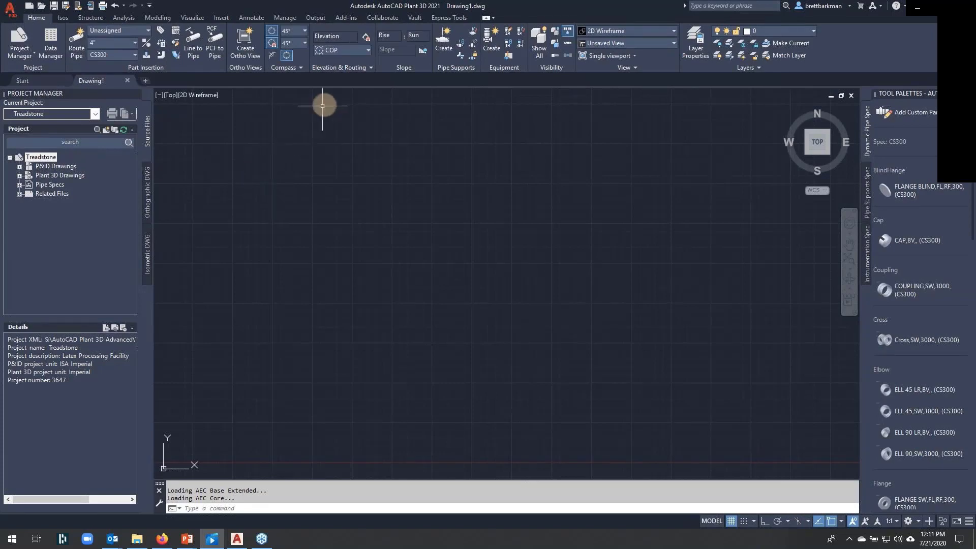
# Share the Treadstone project to the cloud by uploading it to the Plant 3D Demo BIM 360 project, and finish without inviting team members
pyautogui.click(381, 19)
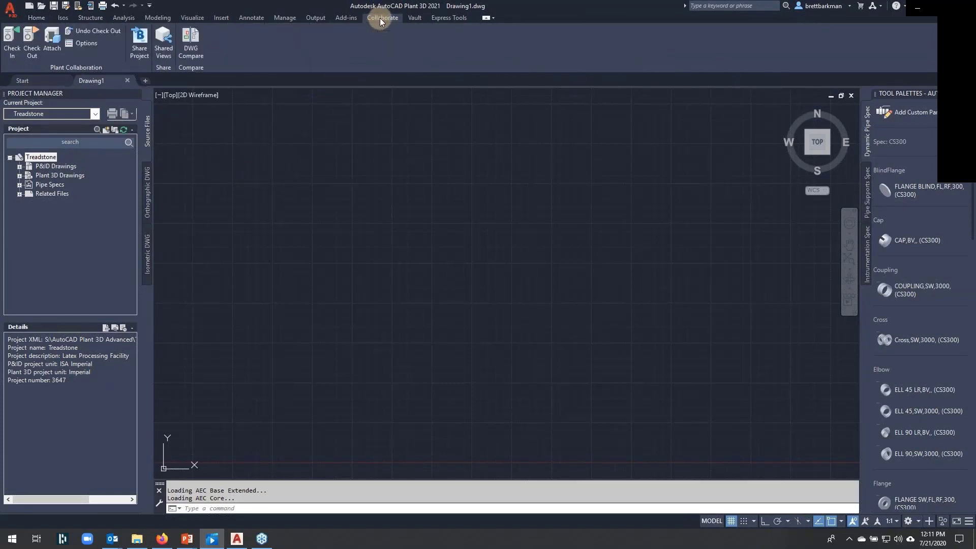
pyautogui.click(138, 46)
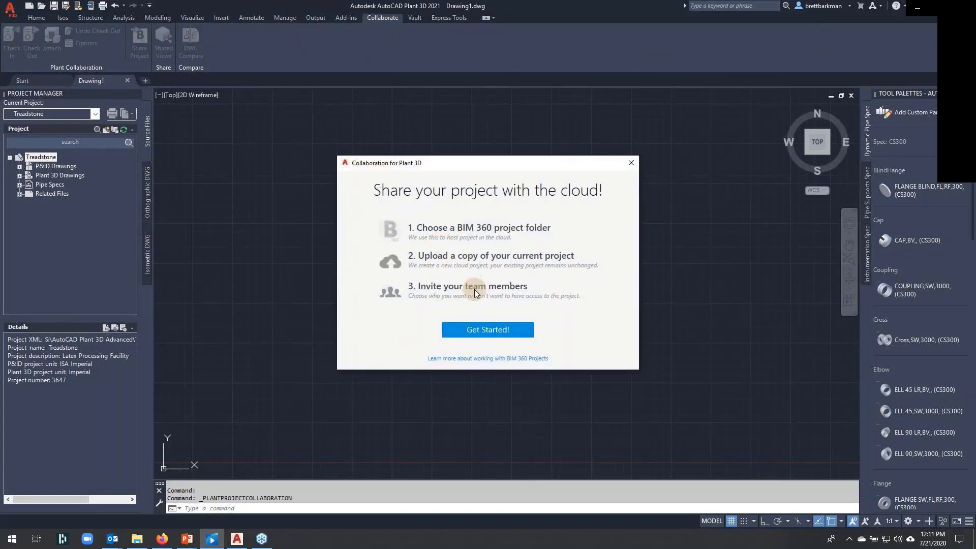
pyautogui.click(492, 329)
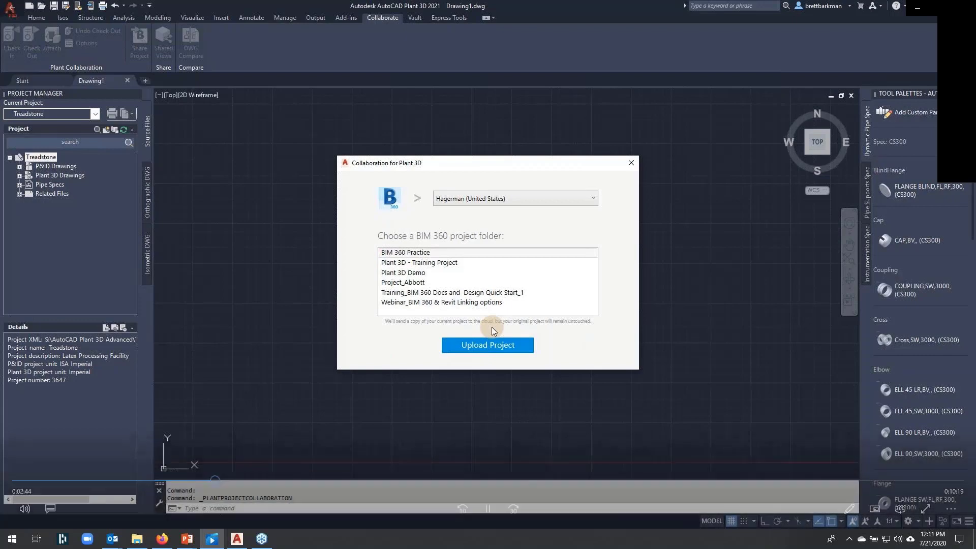
pyautogui.click(415, 275)
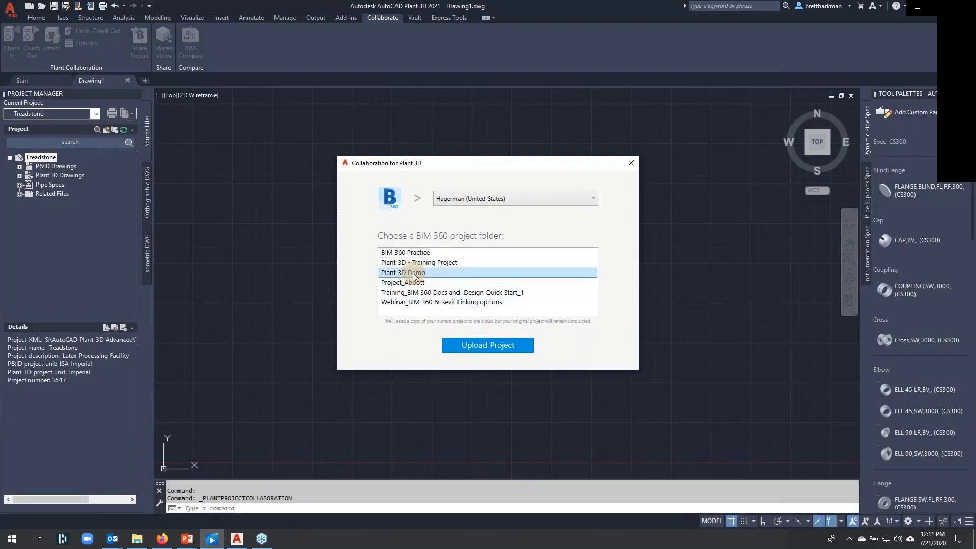
pyautogui.click(471, 346)
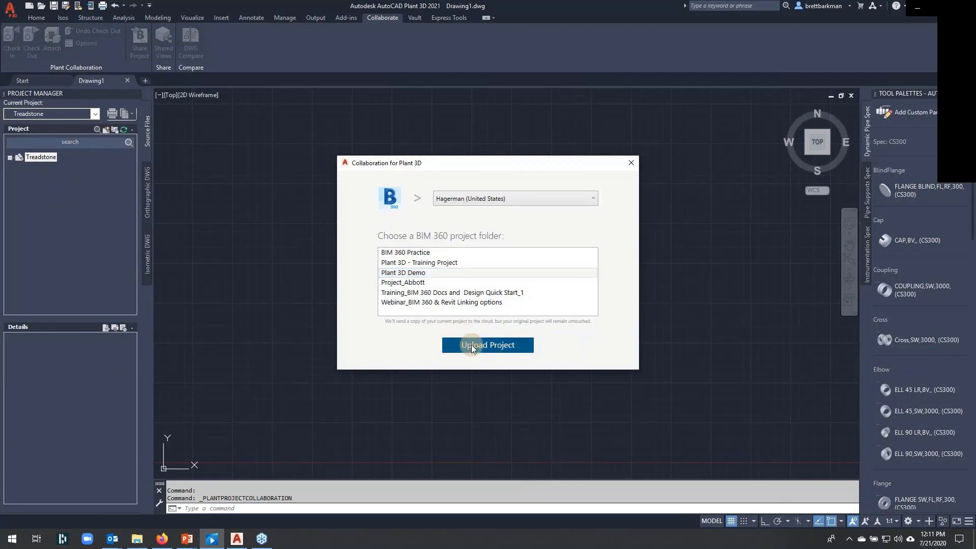
pyautogui.click(471, 344)
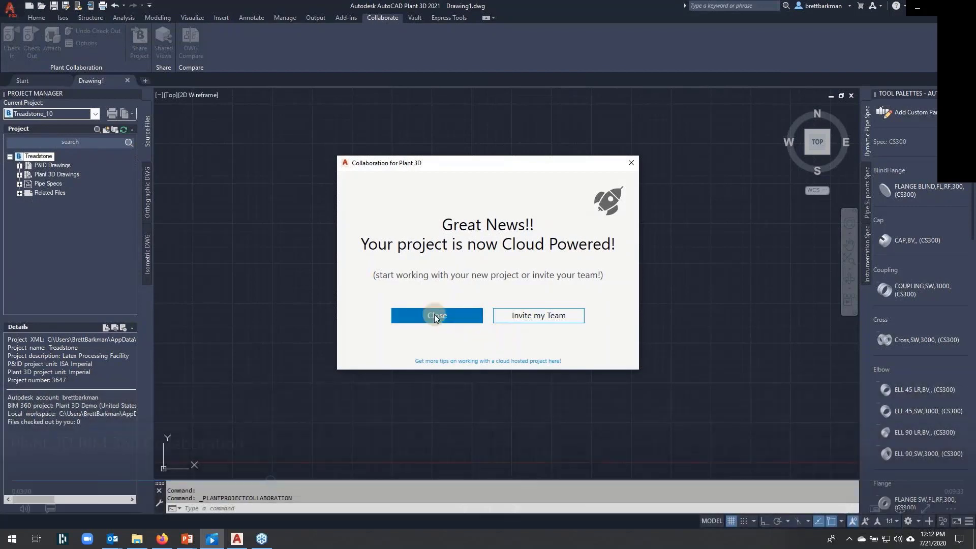
pyautogui.click(434, 315)
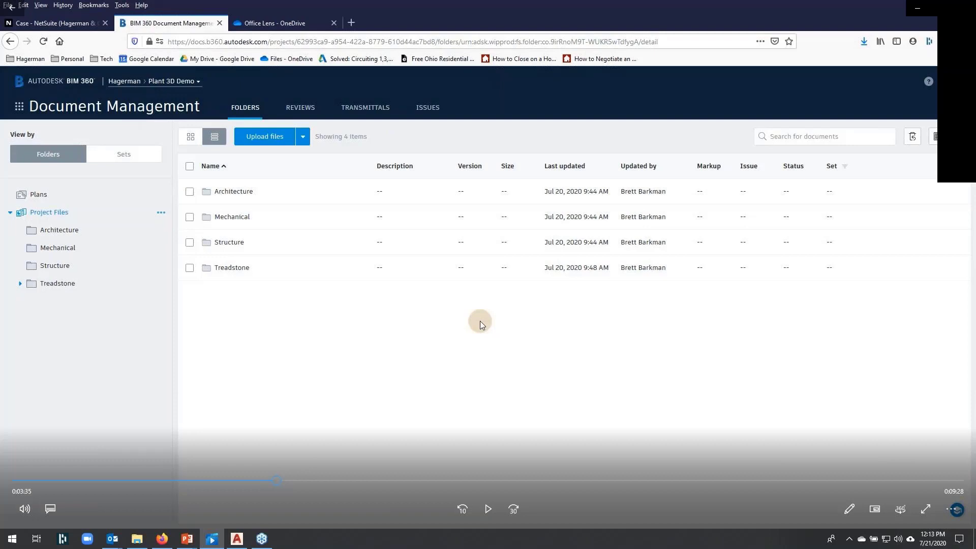
# In BIM 360 Document Management, look through the files uploaded to the Treadstone folder and expand its subfolders
pyautogui.press('space')
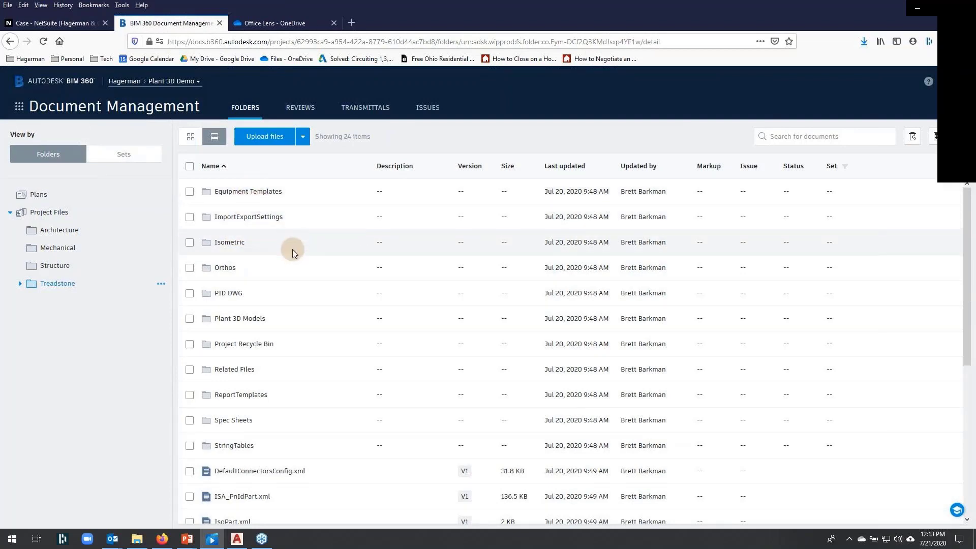
pyautogui.scroll(-5, 309, 287)
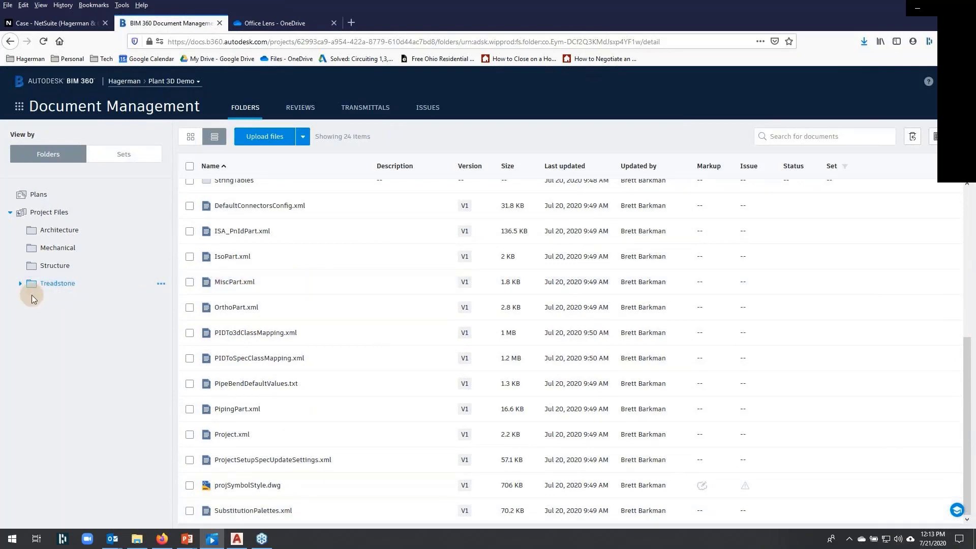
pyautogui.click(19, 285)
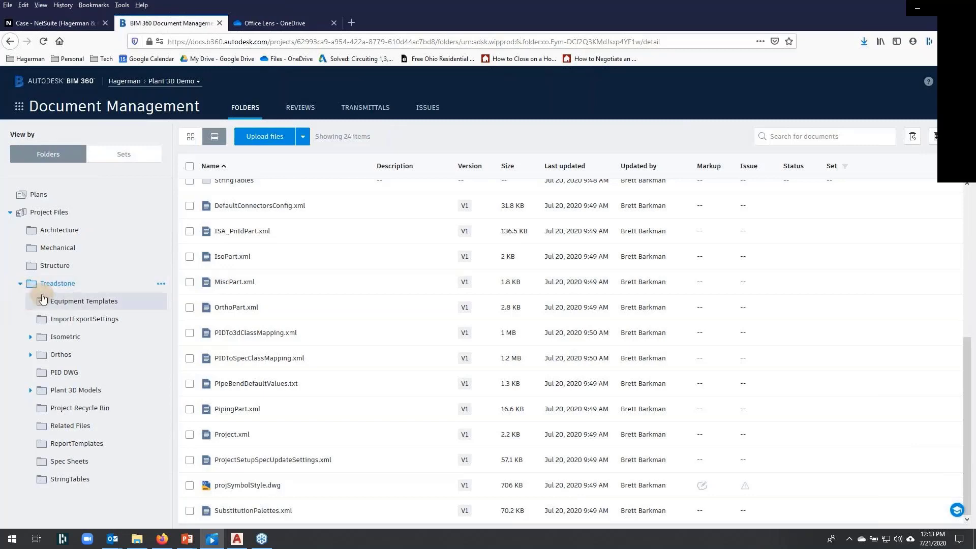
# Start adding Treadstone folder permissions for the Plant - Admin, Plant - P&ID Designer, Plant - Piping Designer and Plant - Spec Admin roles
pyautogui.click(161, 286)
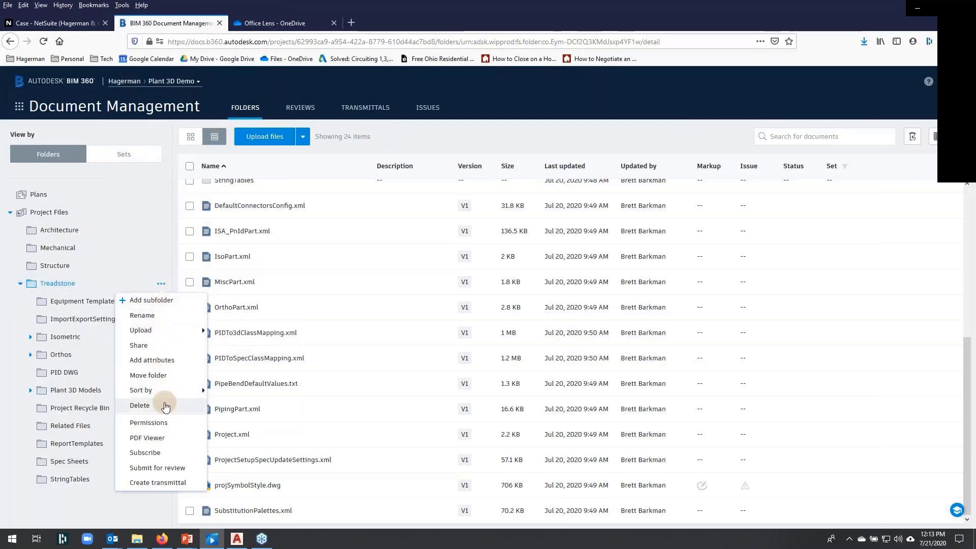
pyautogui.click(161, 422)
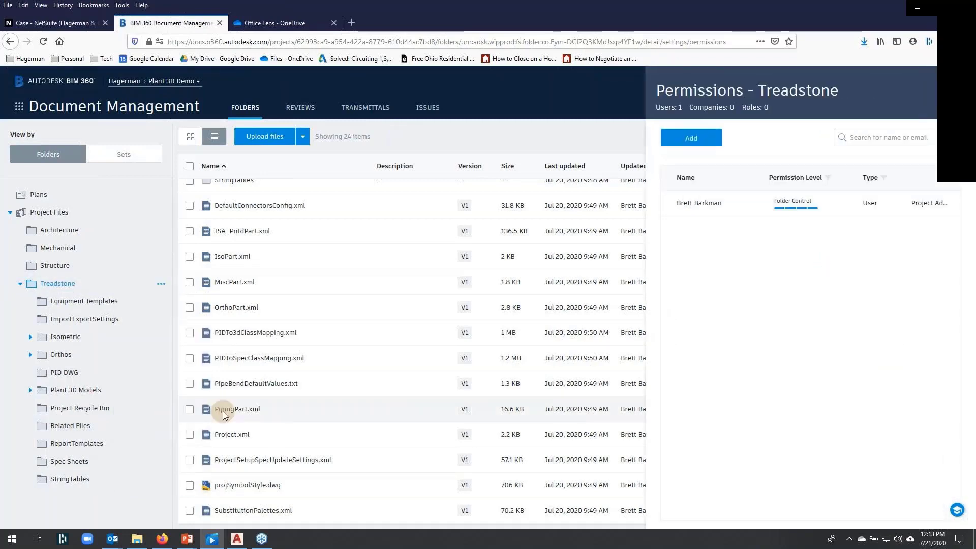
pyautogui.scroll(4, 584, 305)
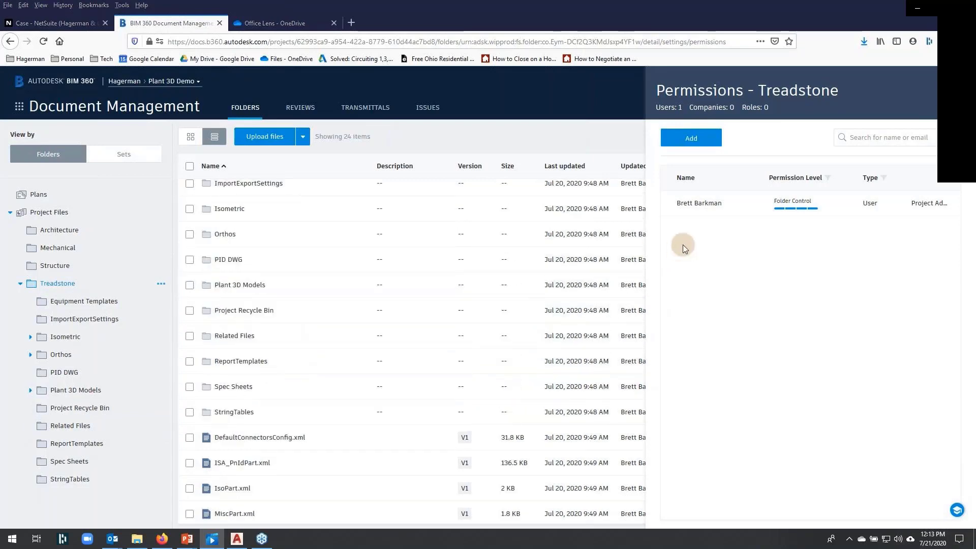
pyautogui.click(691, 140)
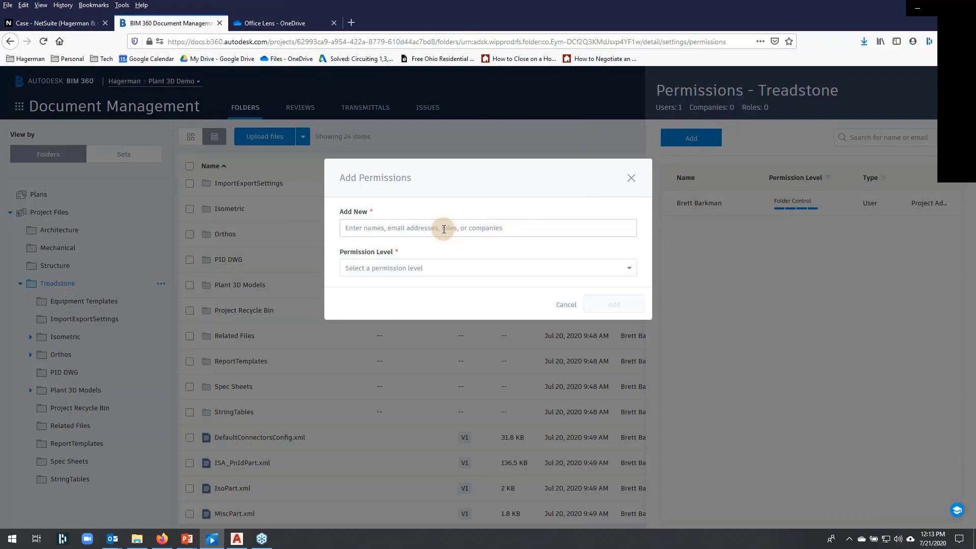
pyautogui.write('p')
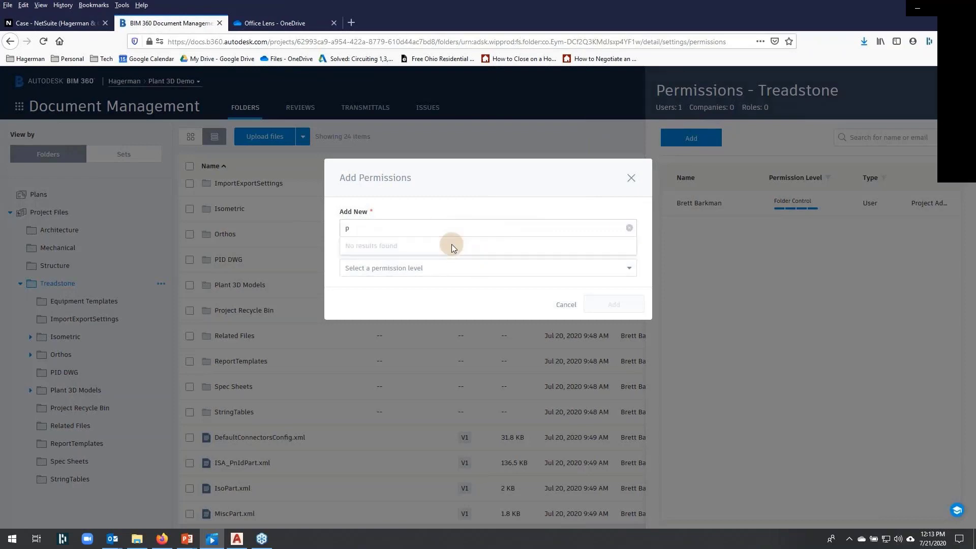
pyautogui.write('lant')
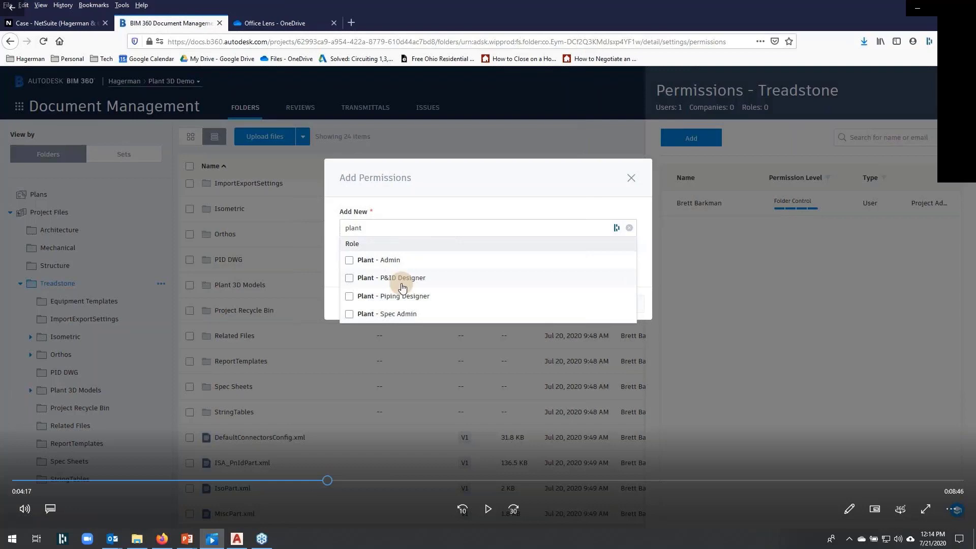
pyautogui.press('space')
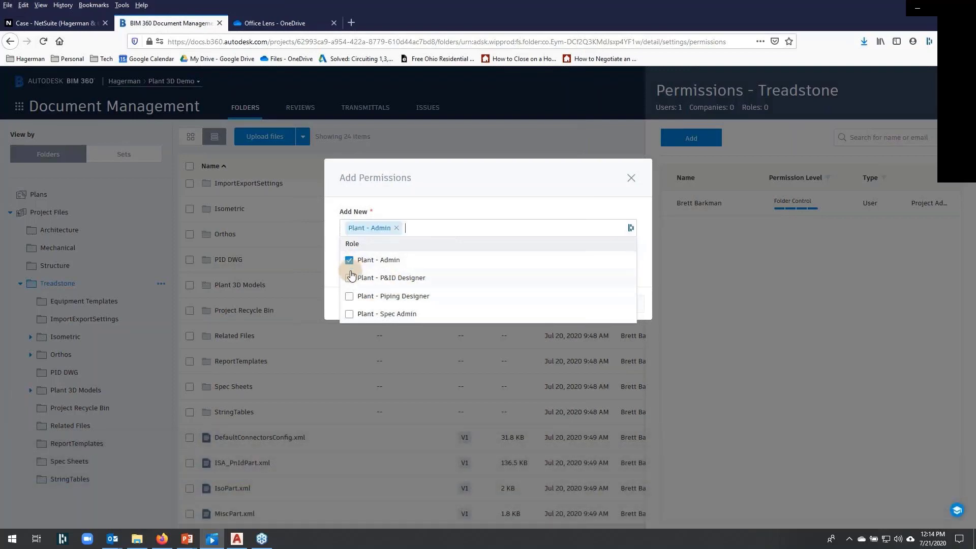
pyautogui.click(349, 277)
pyautogui.click(349, 296)
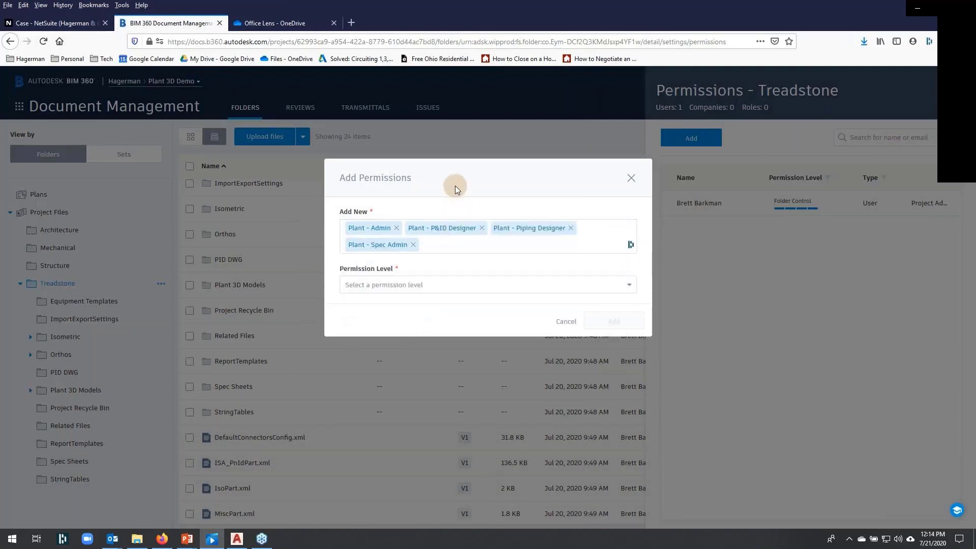
# Add the four selected roles with View Only permission, and set the Plant - Admin role to Folder Control
pyautogui.click(449, 284)
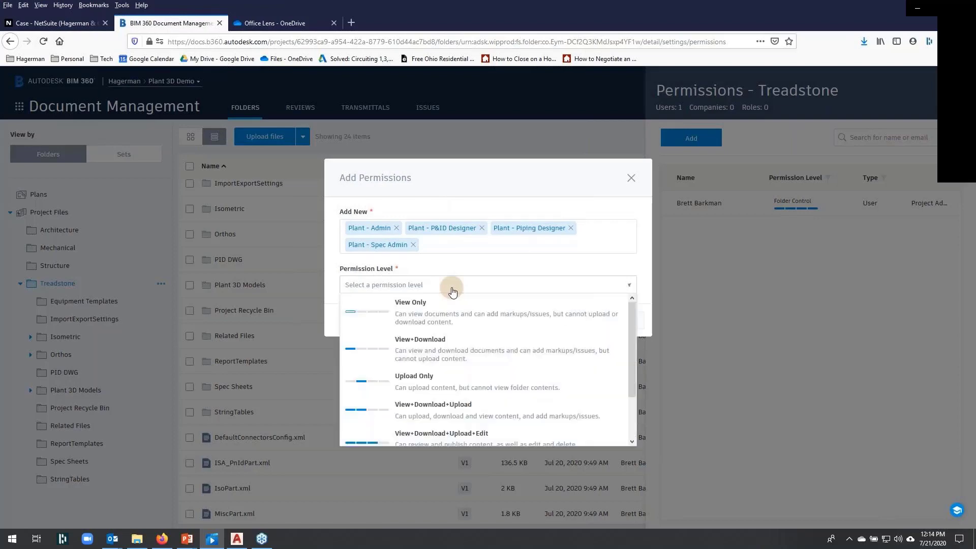
pyautogui.click(452, 307)
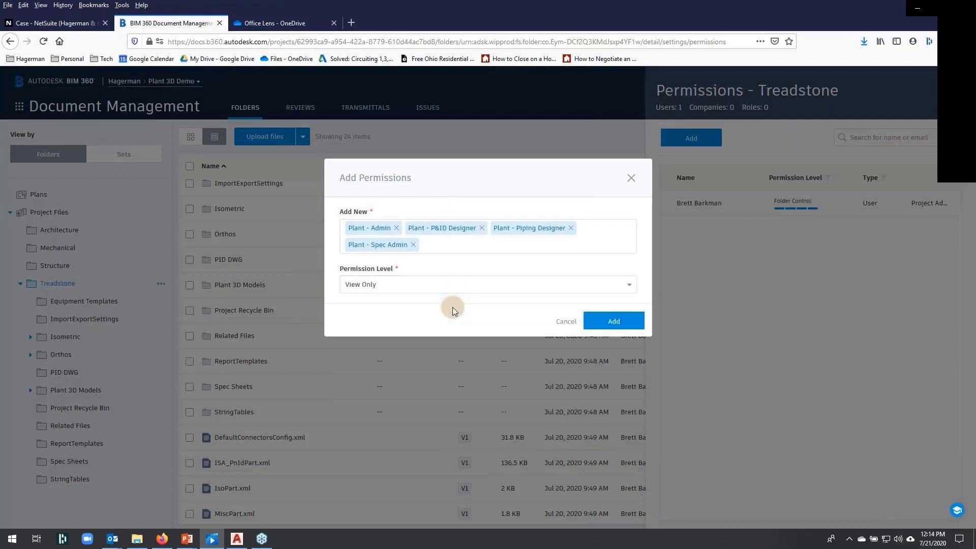
pyautogui.click(603, 327)
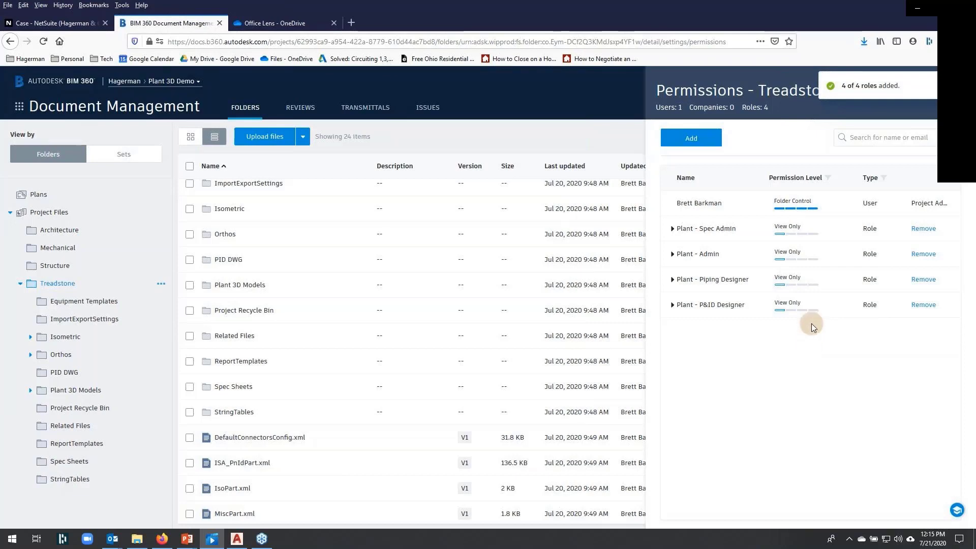
pyautogui.click(813, 257)
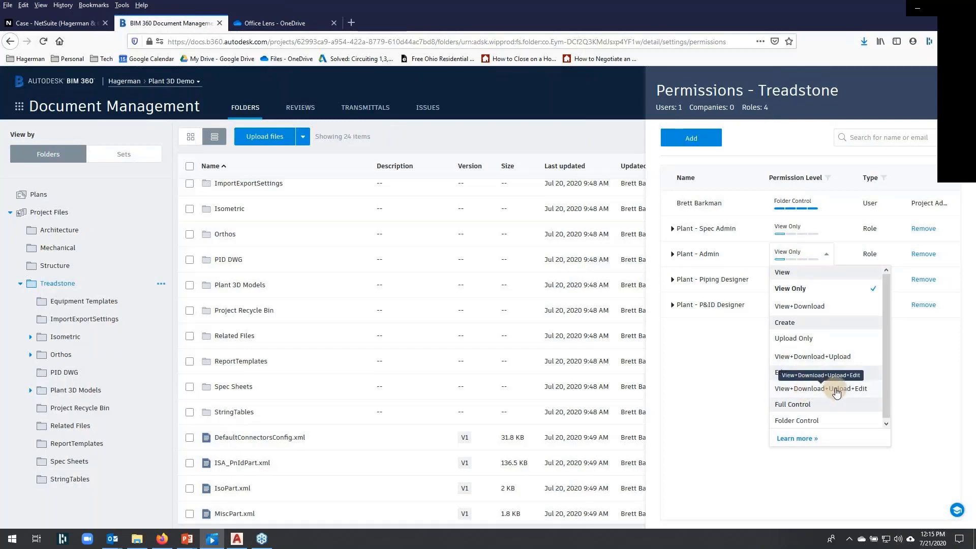
pyautogui.click(818, 423)
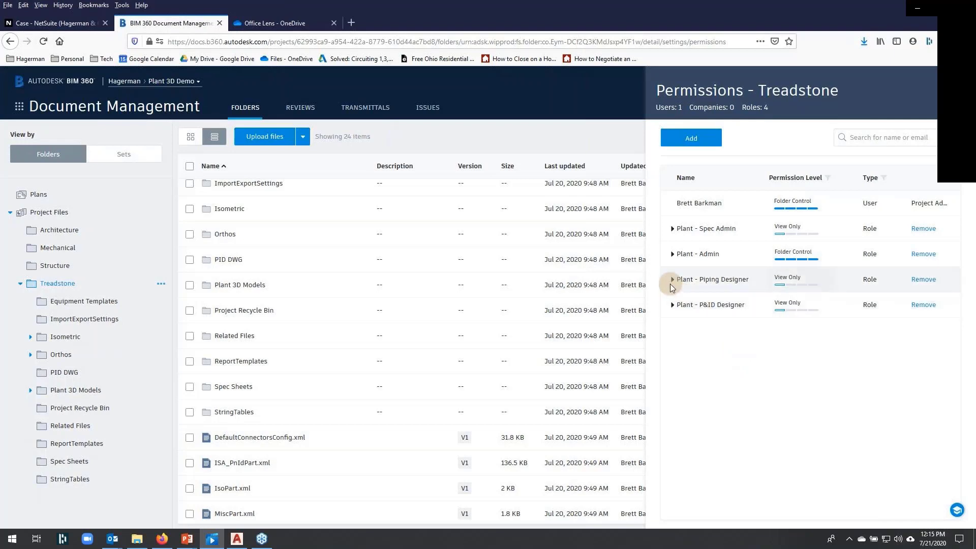
# Check which users are assigned to the Plant - Admin, Plant - Piping Designer and Plant - P&ID Designer roles
pyautogui.click(669, 265)
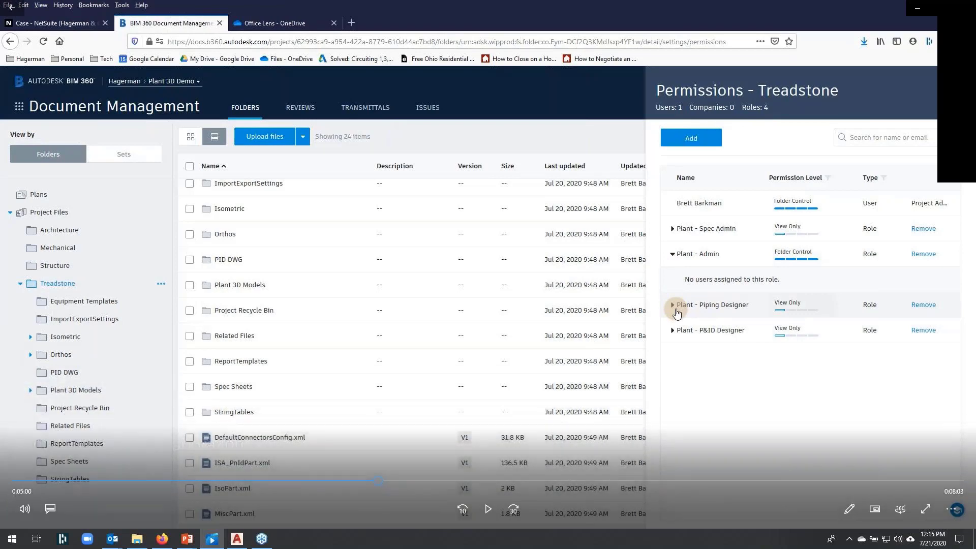
pyautogui.click(672, 305)
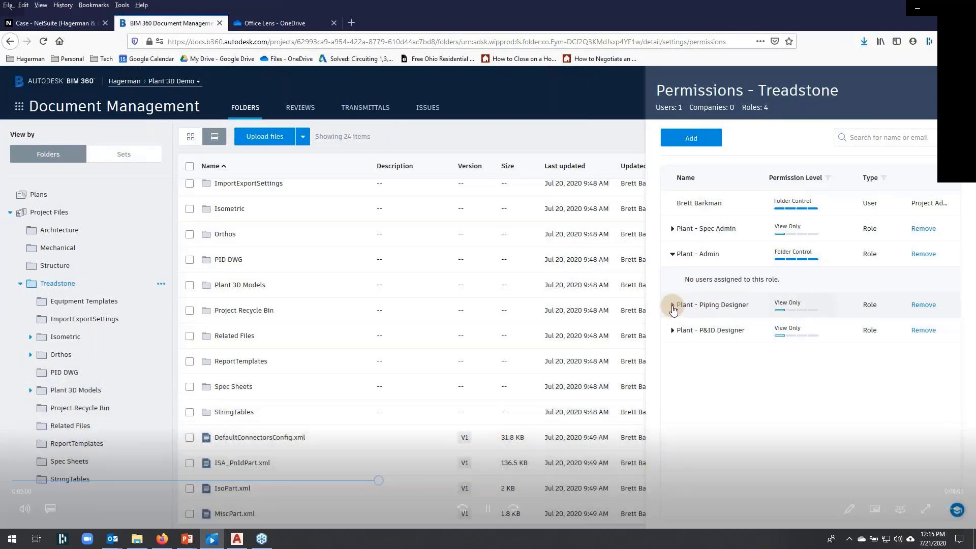
pyautogui.click(672, 355)
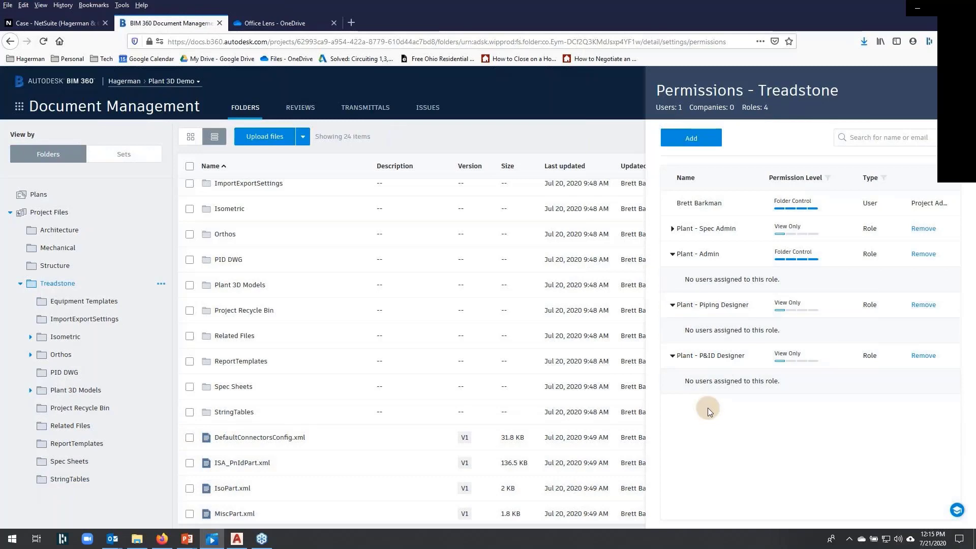
pyautogui.click(672, 254)
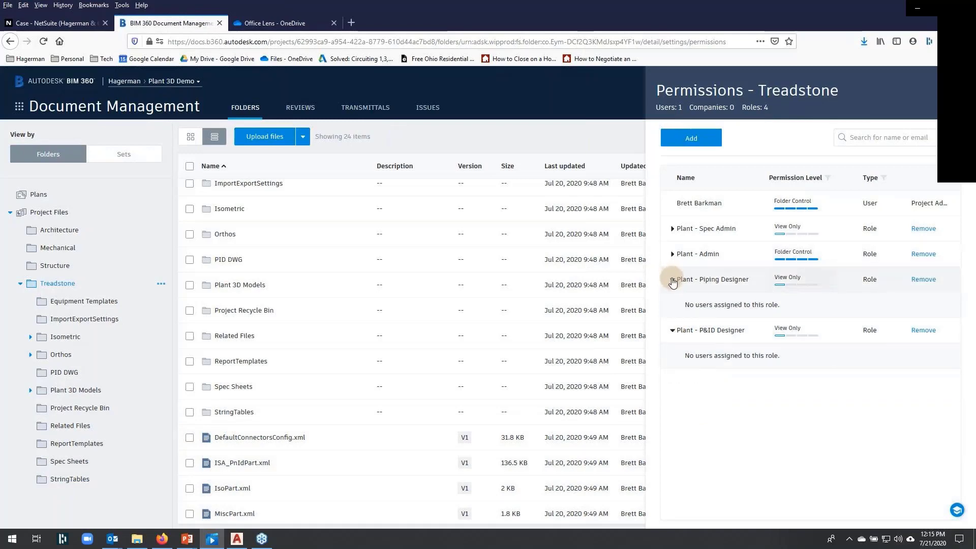
pyautogui.click(672, 279)
pyautogui.click(672, 304)
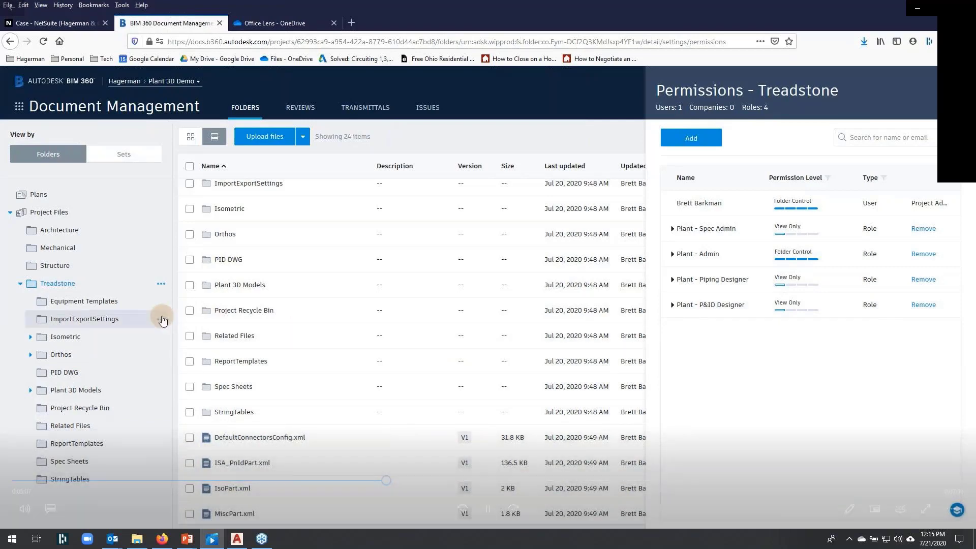
# For the Equipment Templates folder, set the Plant - Piping Designer role's permission level to View+Download+Upload+Edit
pyautogui.click(93, 302)
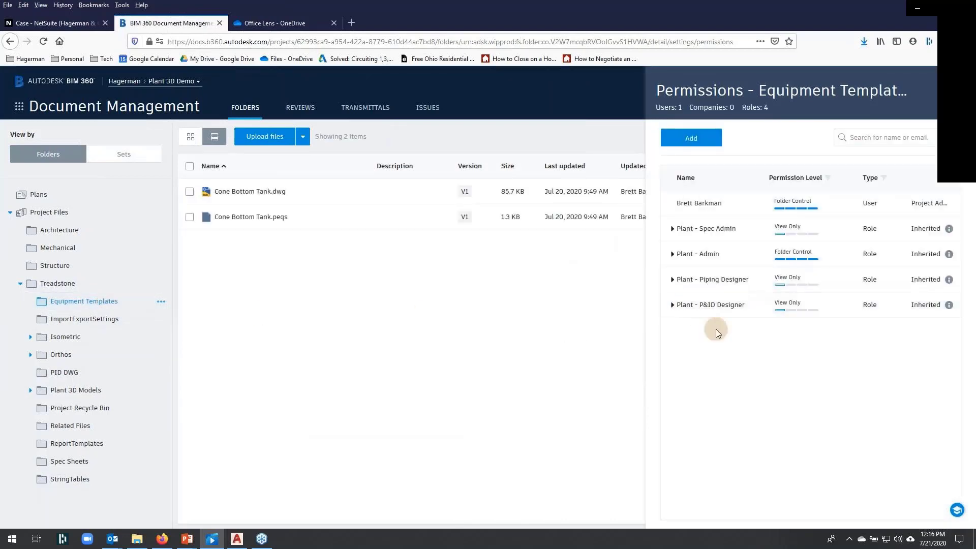
pyautogui.click(786, 280)
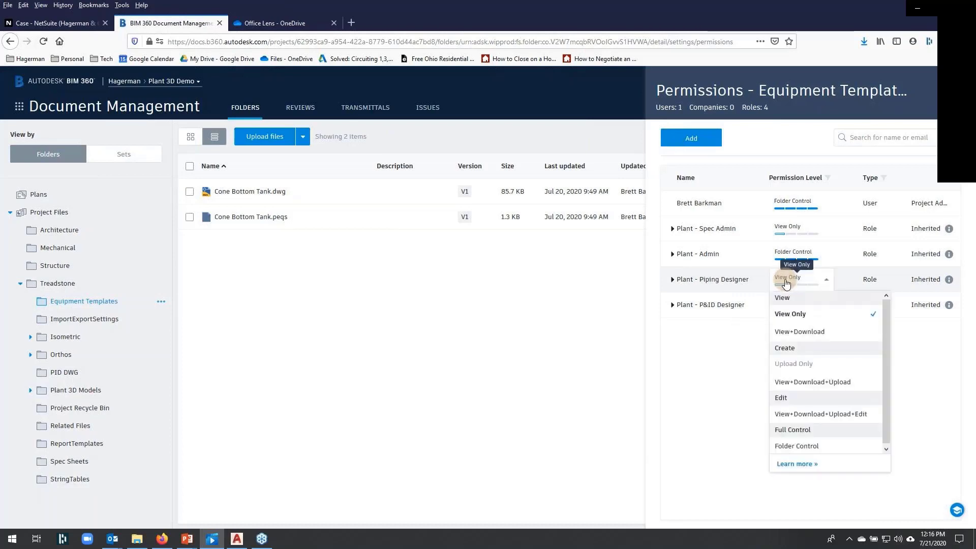
pyautogui.click(807, 409)
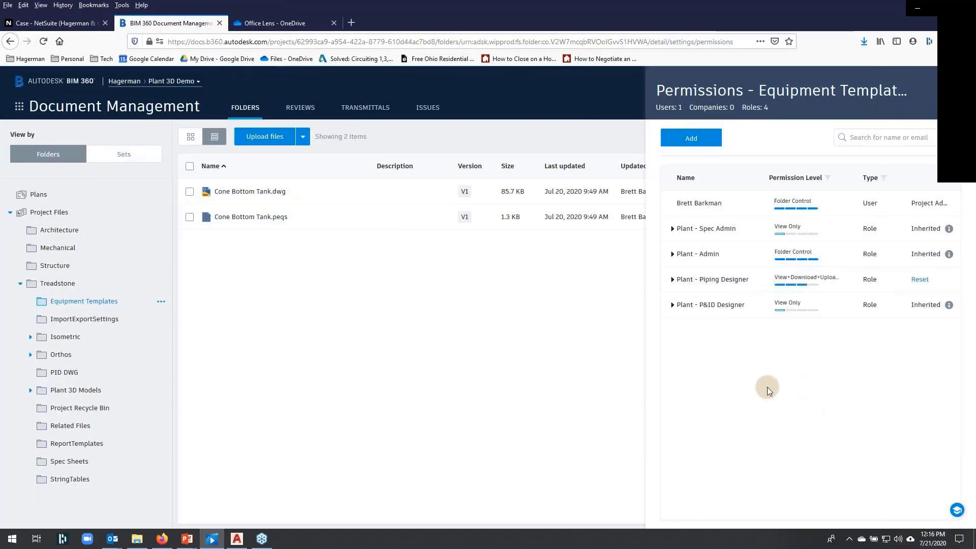
# Review the ImportExportSettings folder's permissions, and give Plant - Piping Designer View+Download+Upload+Edit permission on the Isometric folder
pyautogui.click(84, 319)
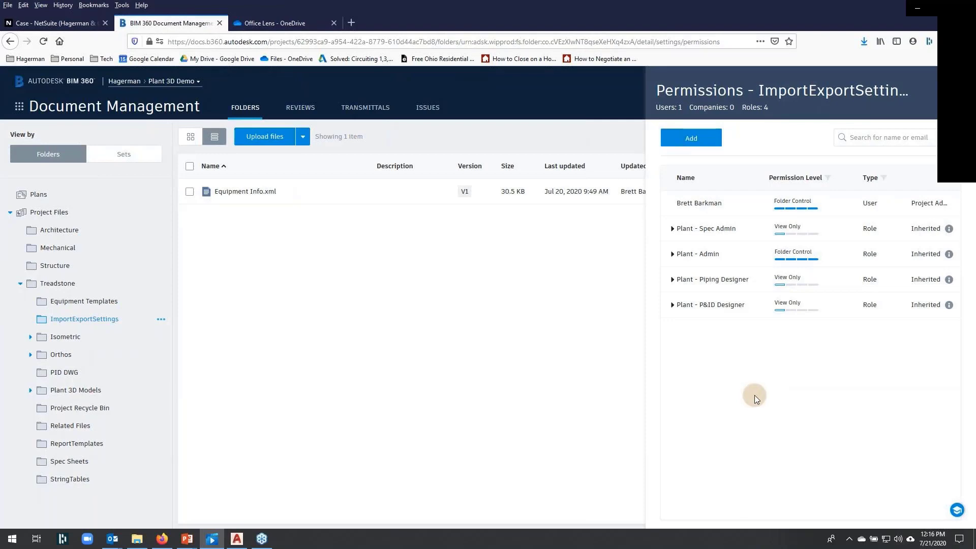
pyautogui.click(73, 337)
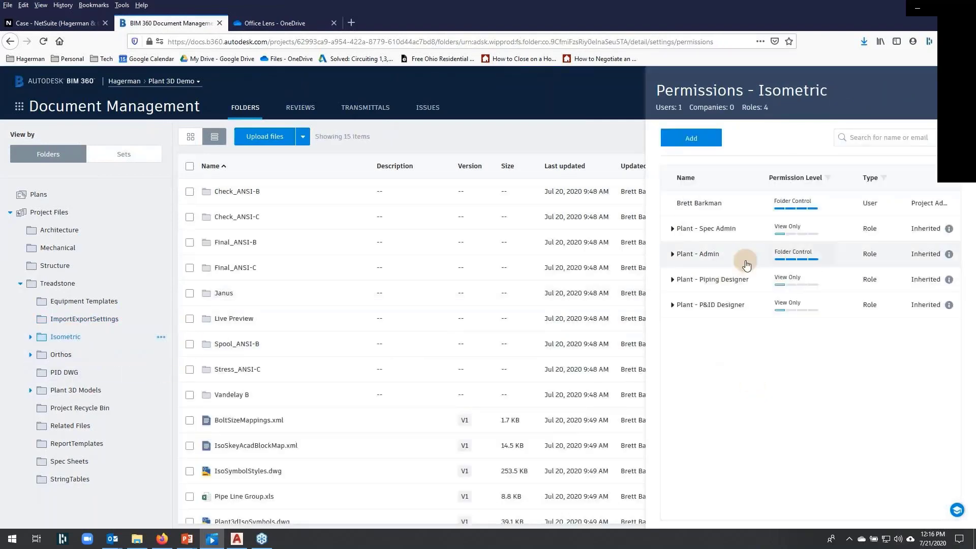
pyautogui.click(783, 280)
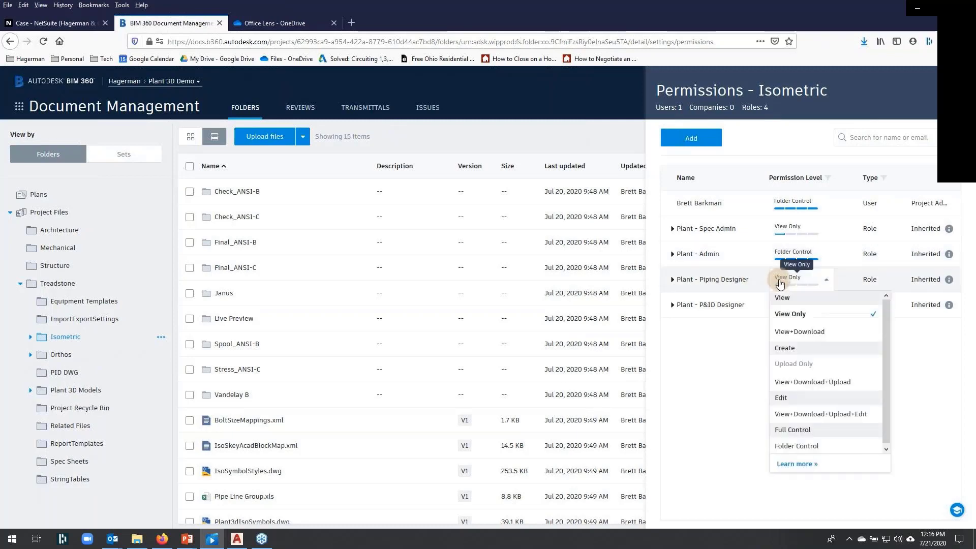
pyautogui.click(798, 412)
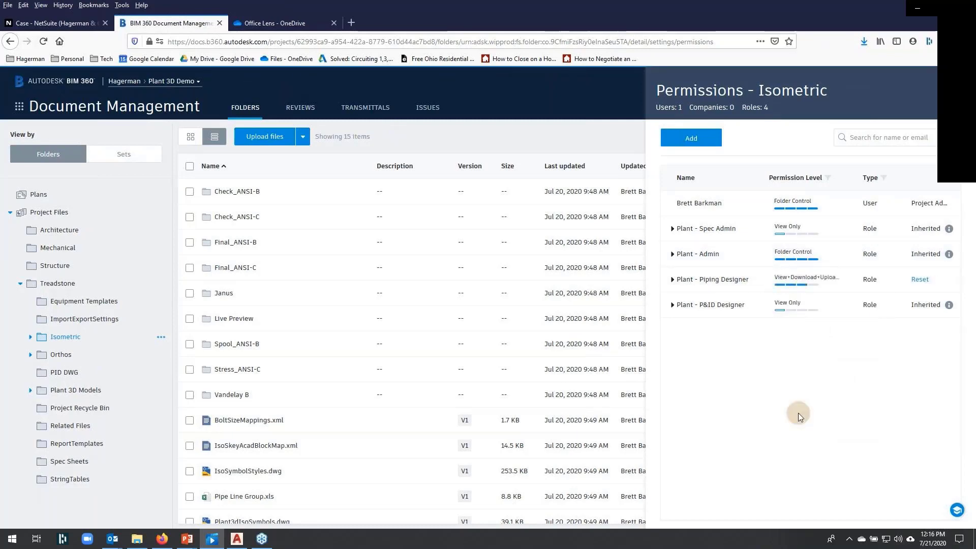
# Give the Plant - Piping Designer role View+Download+Upload+Edit permission on the Orthos folder
pyautogui.click(60, 354)
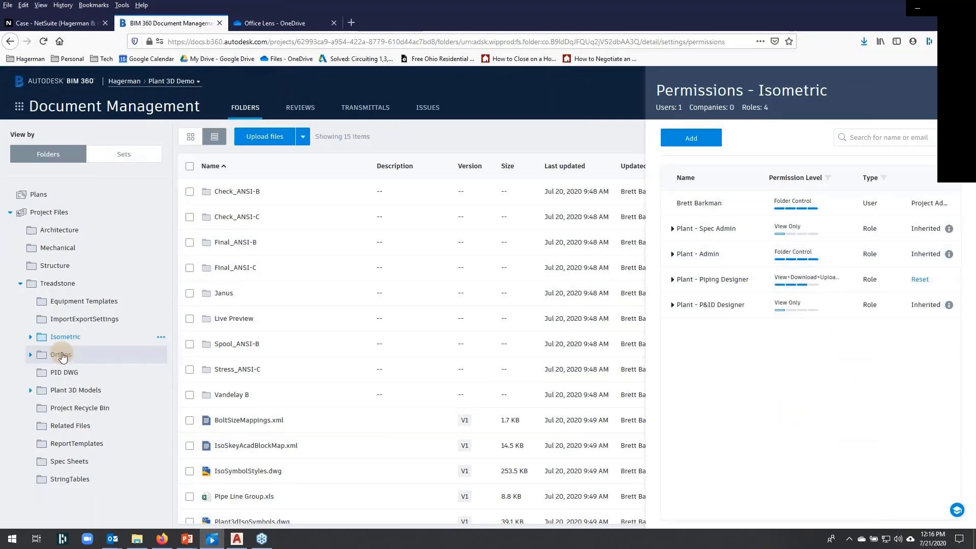
pyautogui.click(794, 281)
pyautogui.click(808, 413)
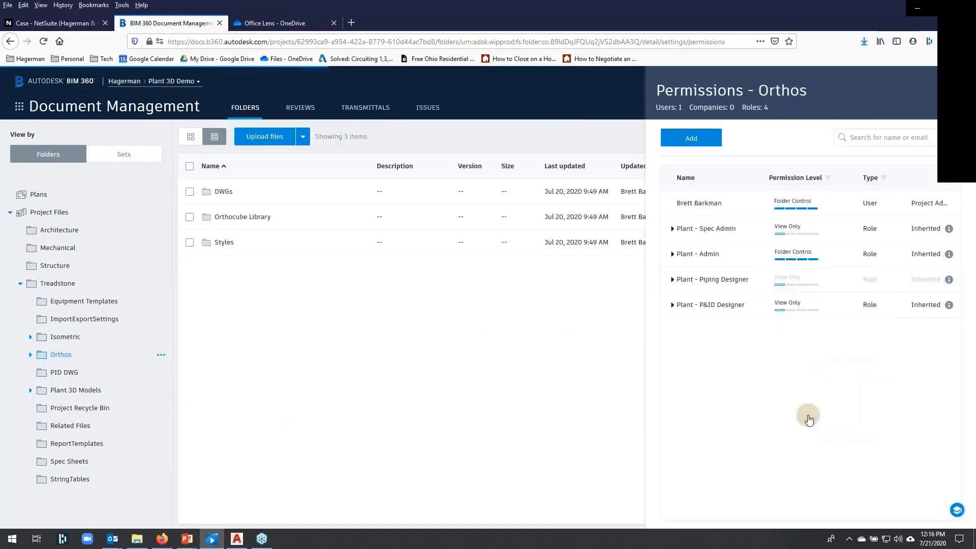
# Give the Plant - P&ID Designer role View+Download+Upload+Edit permission on the PID DWG folder
pyautogui.click(68, 374)
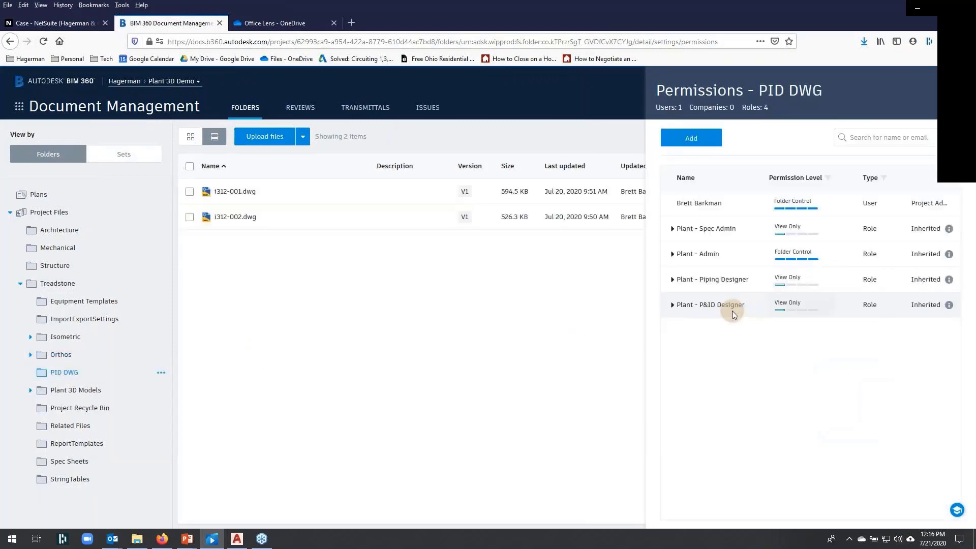
pyautogui.click(785, 307)
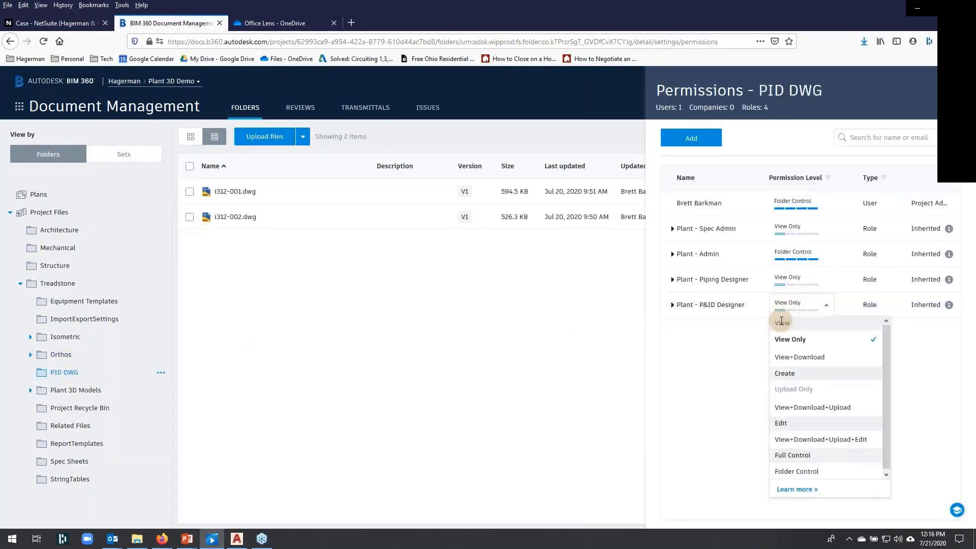
pyautogui.click(802, 435)
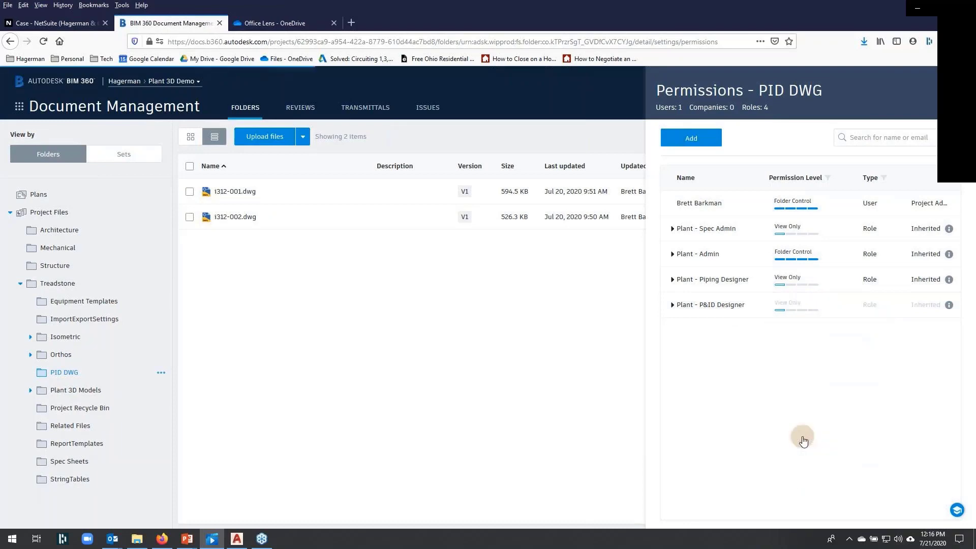
# Give the Plant - Piping Designer role View+Download+Upload+Edit permission on the Plant 3D Models folder
pyautogui.click(86, 389)
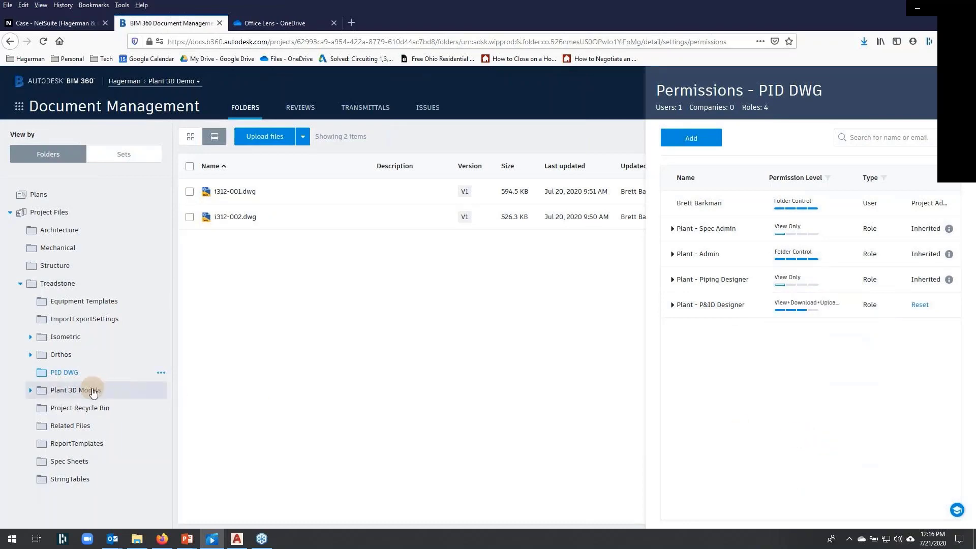
pyautogui.click(792, 280)
pyautogui.click(803, 413)
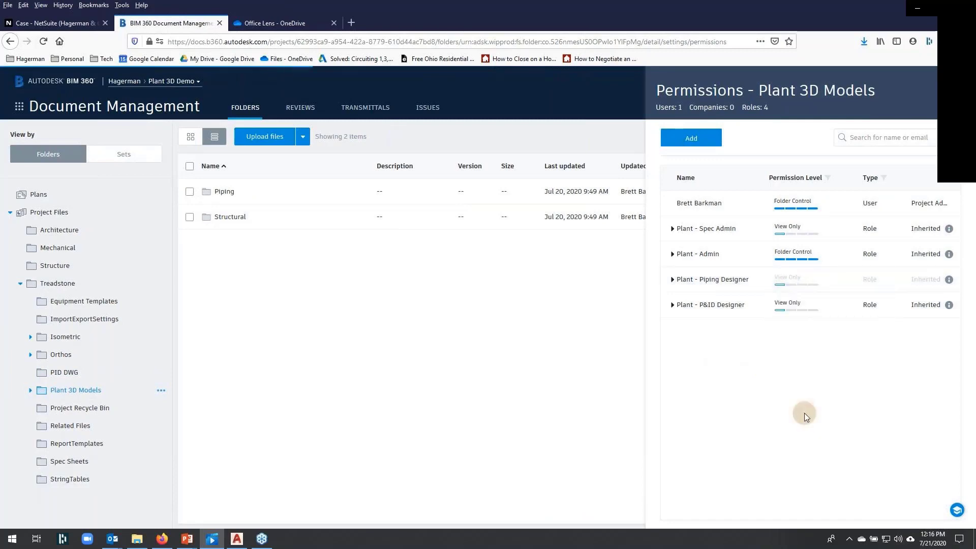
# On the Project Recycle Bin folder, set Plant - Spec Admin, Plant - Piping Designer and Plant - P&ID Designer to View+Download+Upload+Edit
pyautogui.click(78, 406)
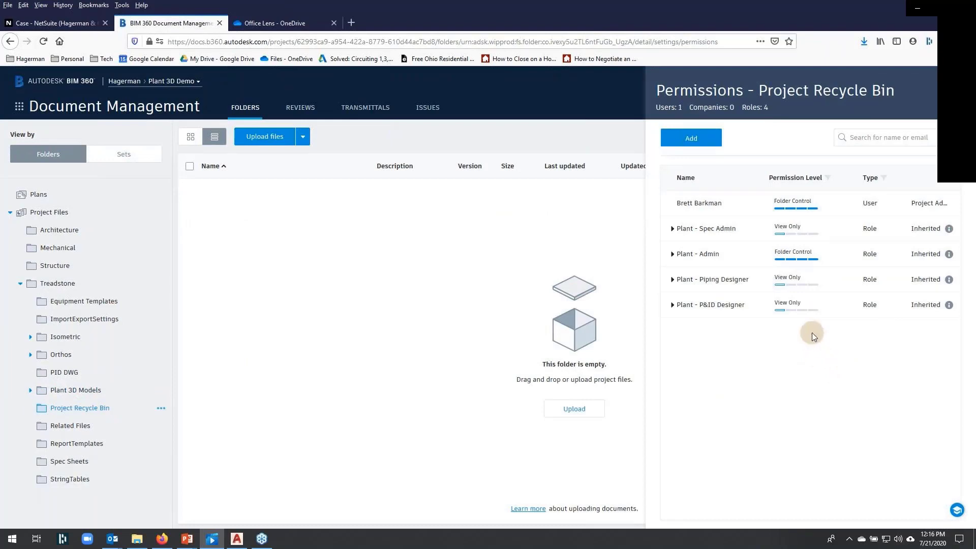
pyautogui.click(793, 237)
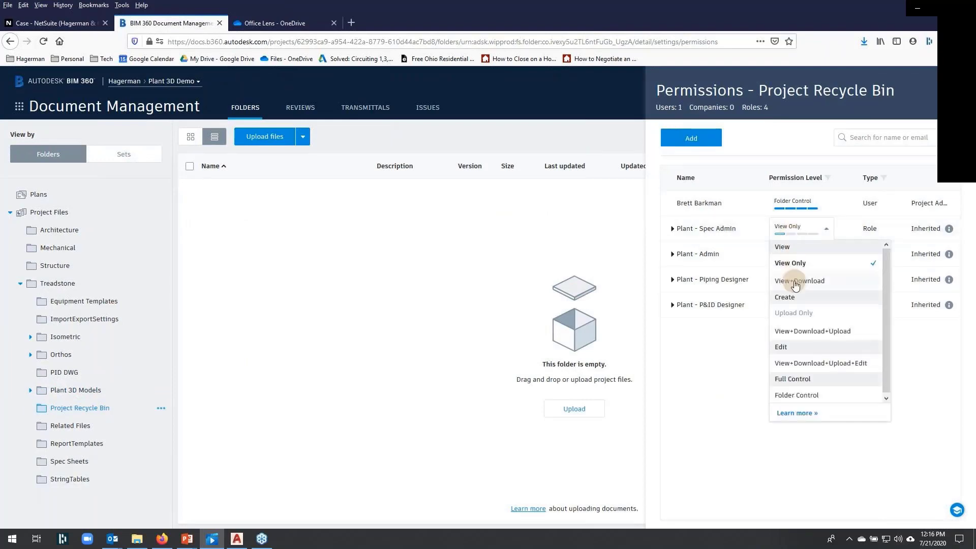
pyautogui.click(804, 363)
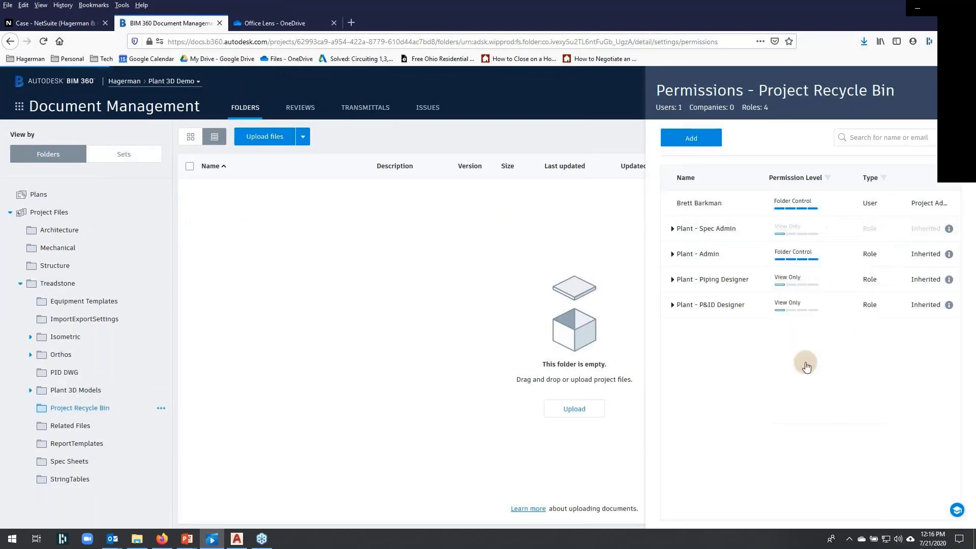
pyautogui.click(784, 282)
pyautogui.click(797, 415)
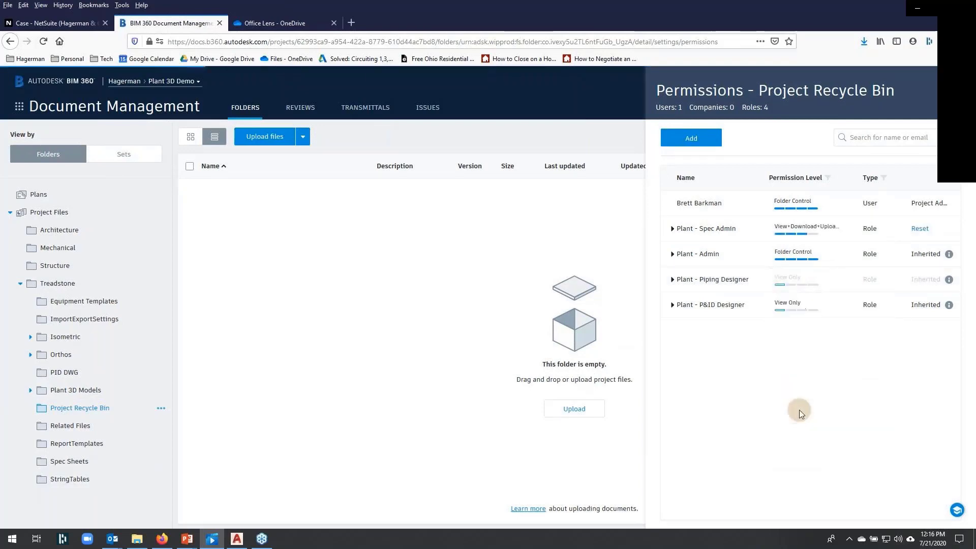
pyautogui.click(787, 305)
pyautogui.click(802, 439)
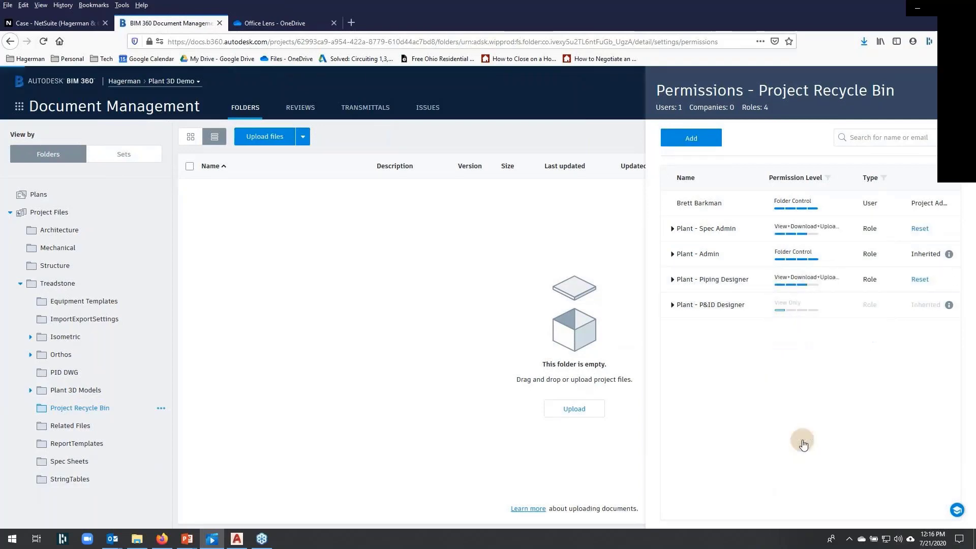
# On the Related Files folder, set Plant - Spec Admin, Plant - Piping Designer and Plant - P&ID Designer to View+Download+Upload+Edit
pyautogui.click(66, 425)
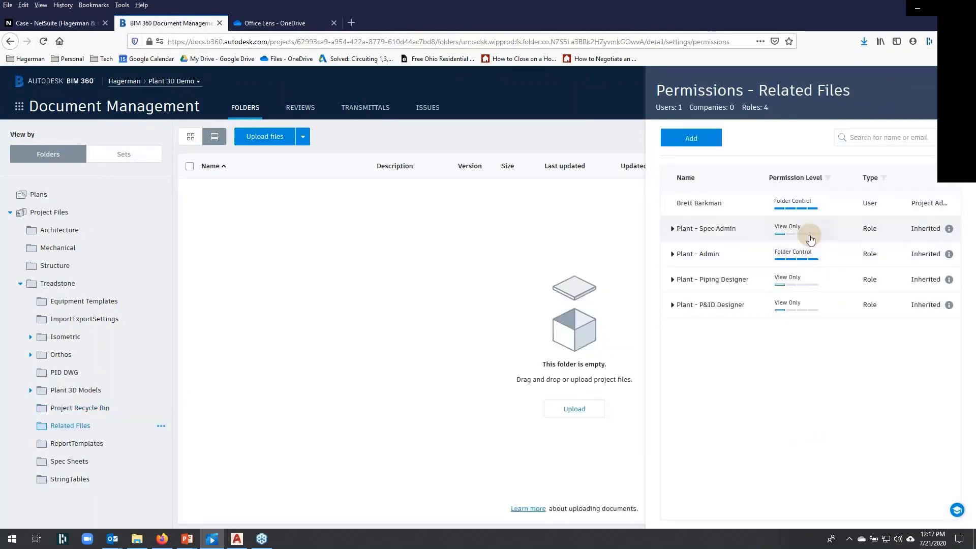
pyautogui.click(799, 229)
pyautogui.click(791, 364)
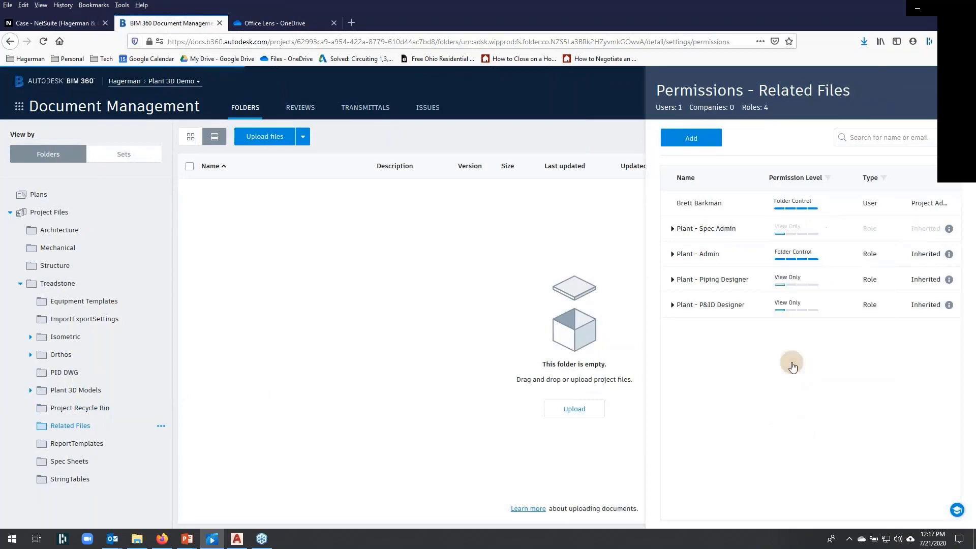
pyautogui.click(789, 279)
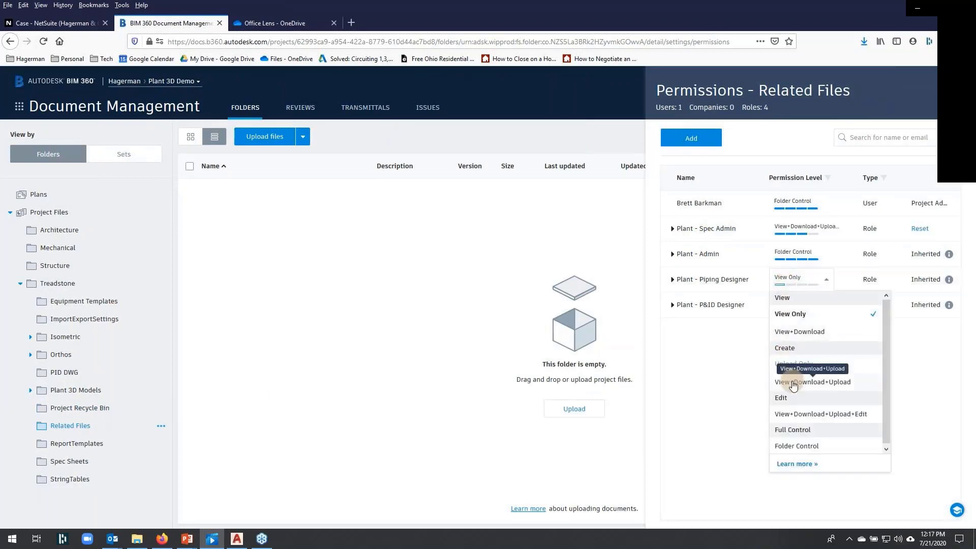
pyautogui.click(792, 414)
pyautogui.click(784, 315)
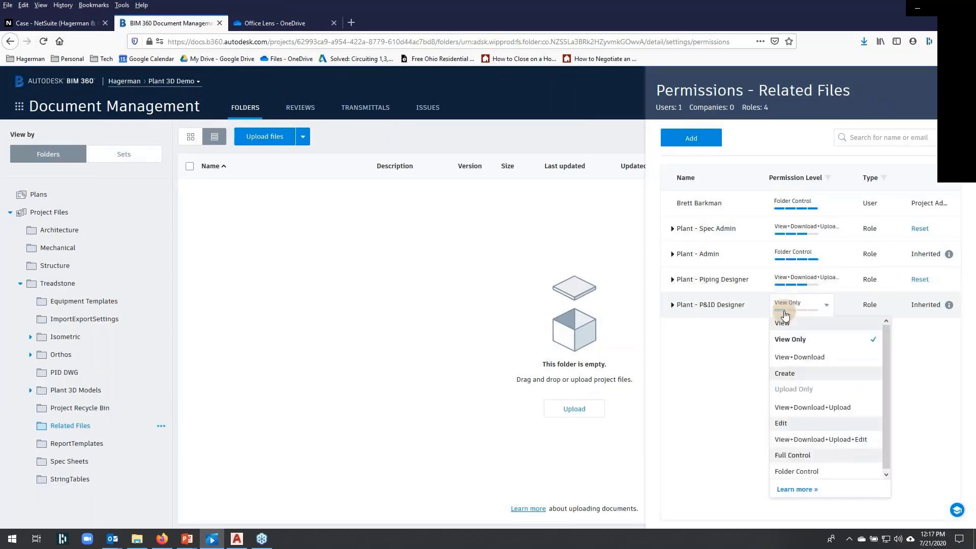
pyautogui.click(819, 440)
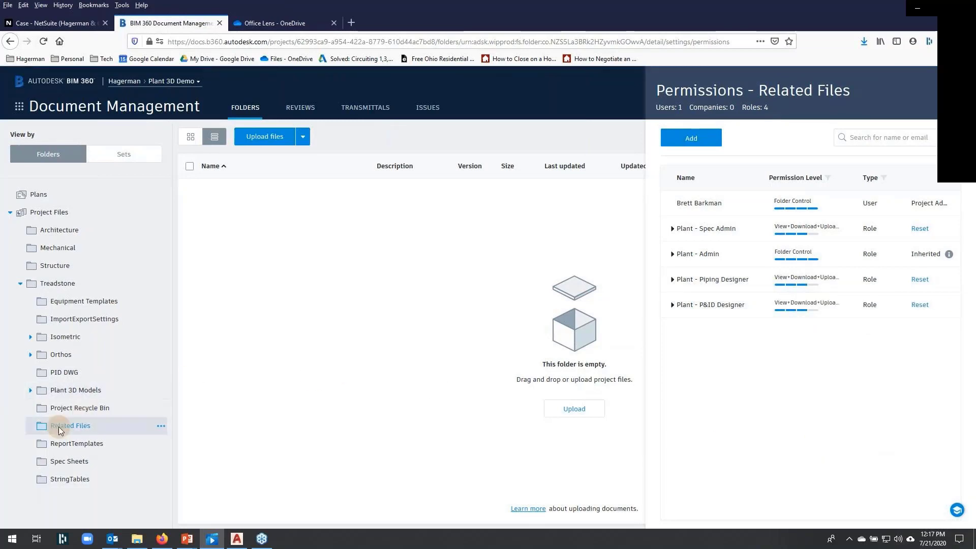
# Review the ReportTemplates folder's permissions, and give Plant - Spec Admin View+Download+Upload+Edit permission on the Spec Sheets folder
pyautogui.click(66, 443)
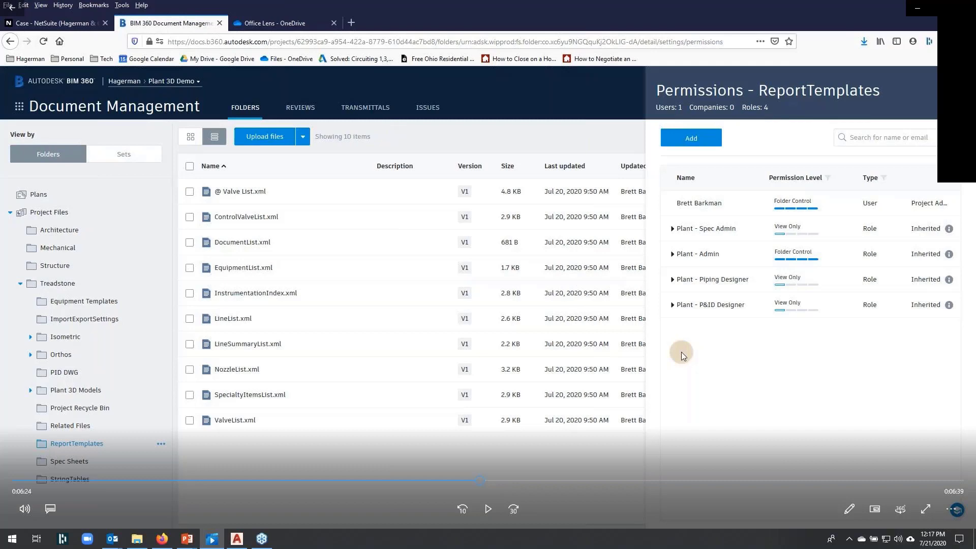
pyautogui.press('space')
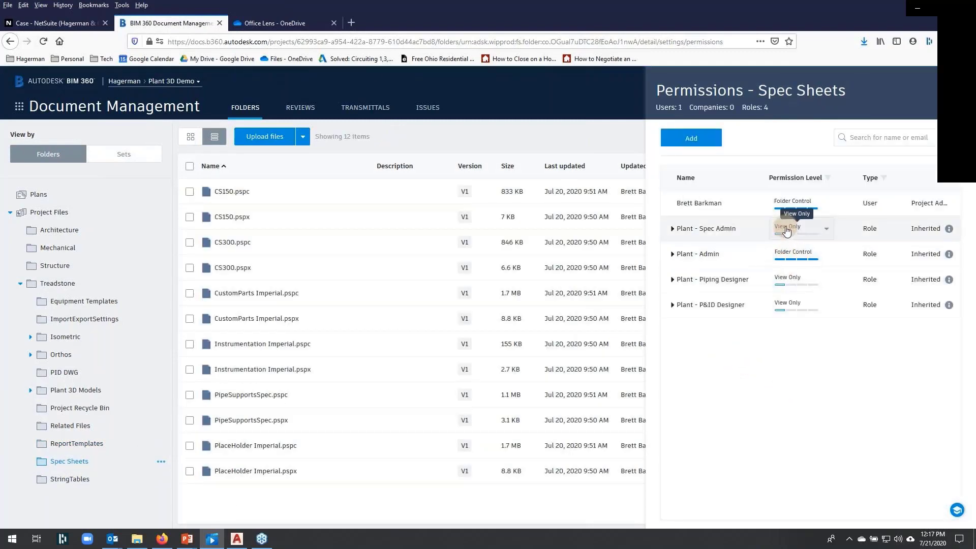
pyautogui.click(806, 363)
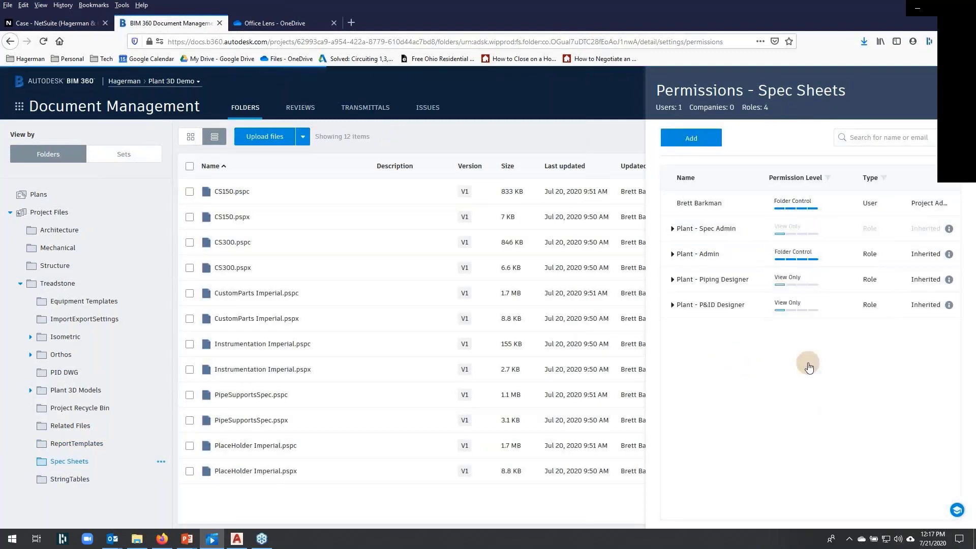
pyautogui.press('space')
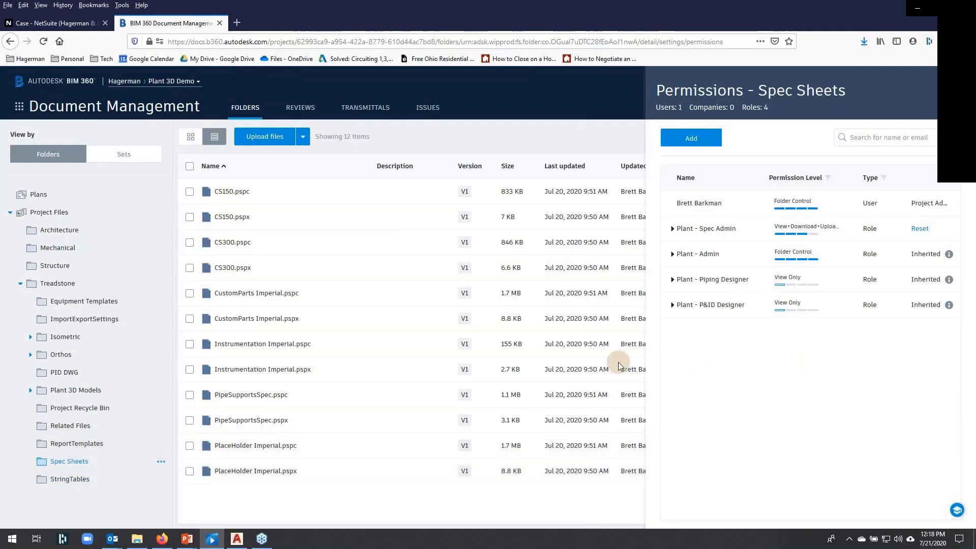
# Review the role permissions inherited by the StringTables folder, then close its permissions
pyautogui.click(71, 480)
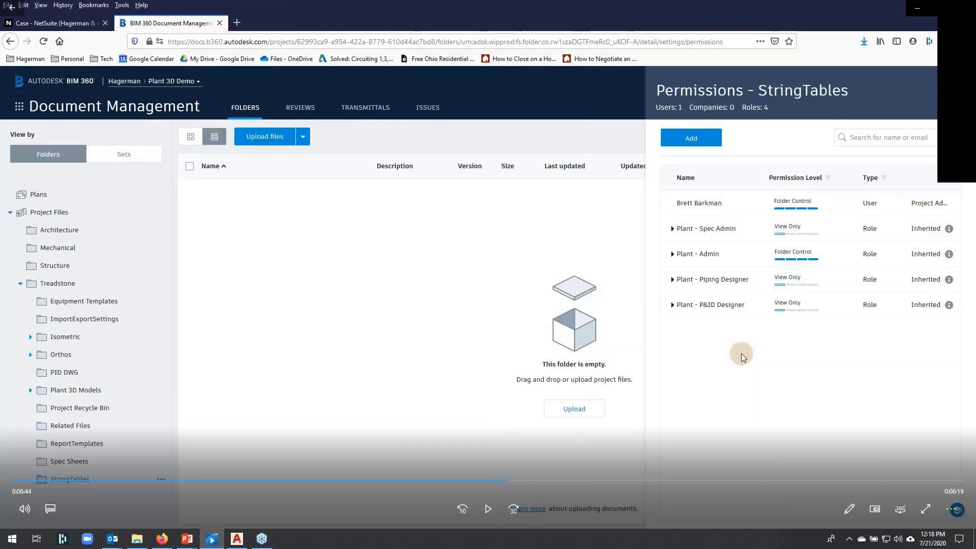
pyautogui.press('space')
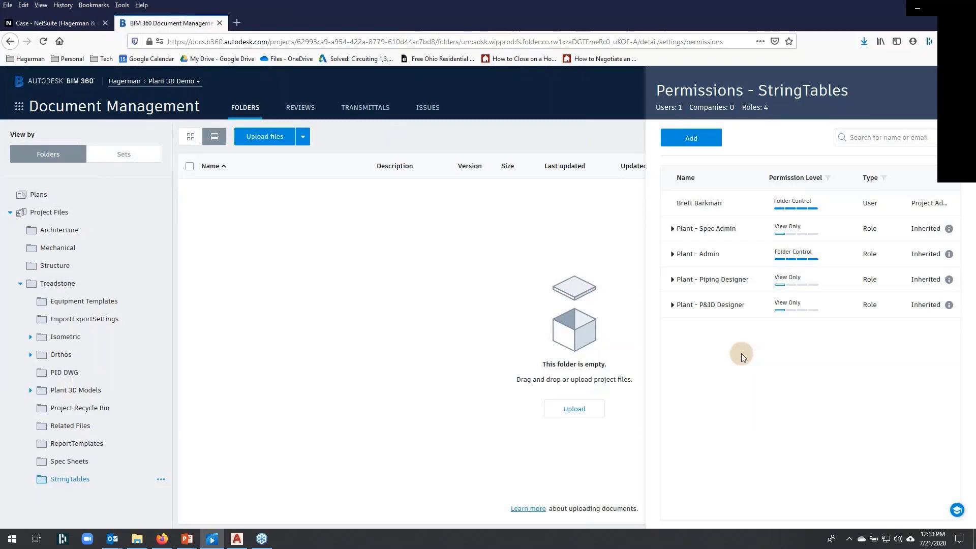
pyautogui.press('space')
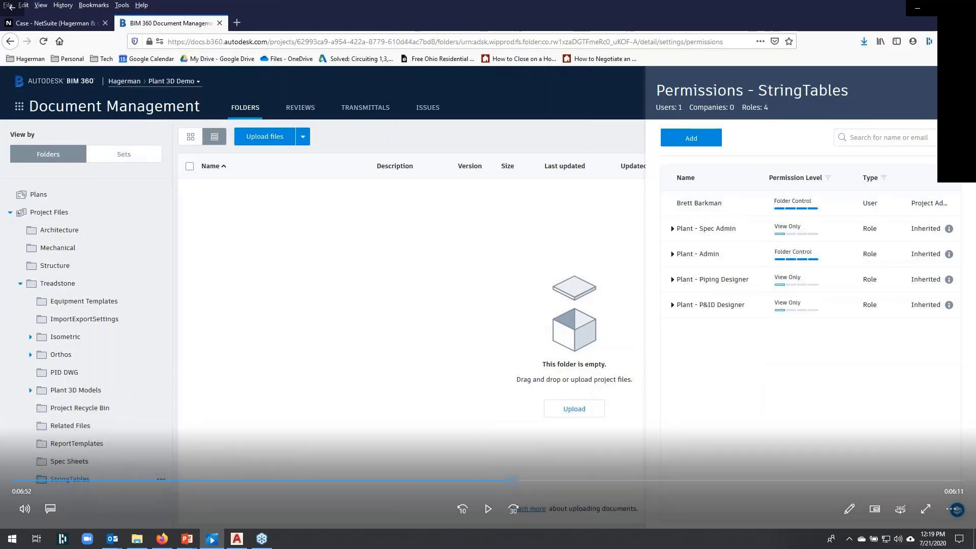
pyautogui.press('space')
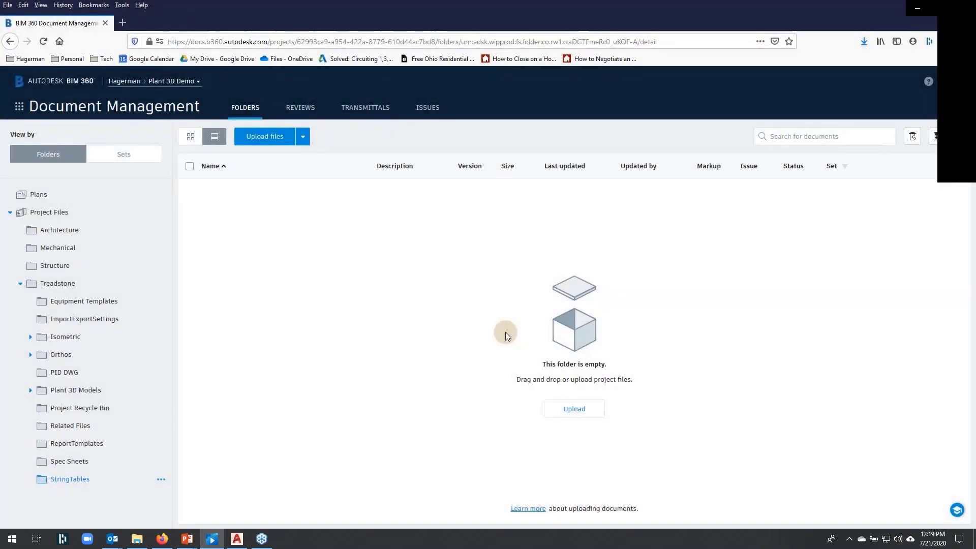
# Open the form for adding project members to Plant 3D Demo in Project Admin
pyautogui.click(19, 107)
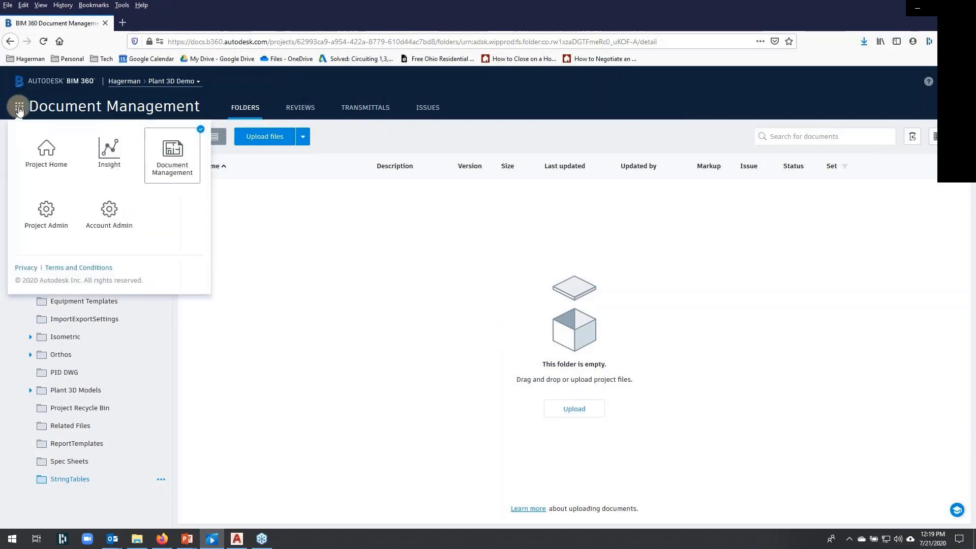
pyautogui.click(56, 207)
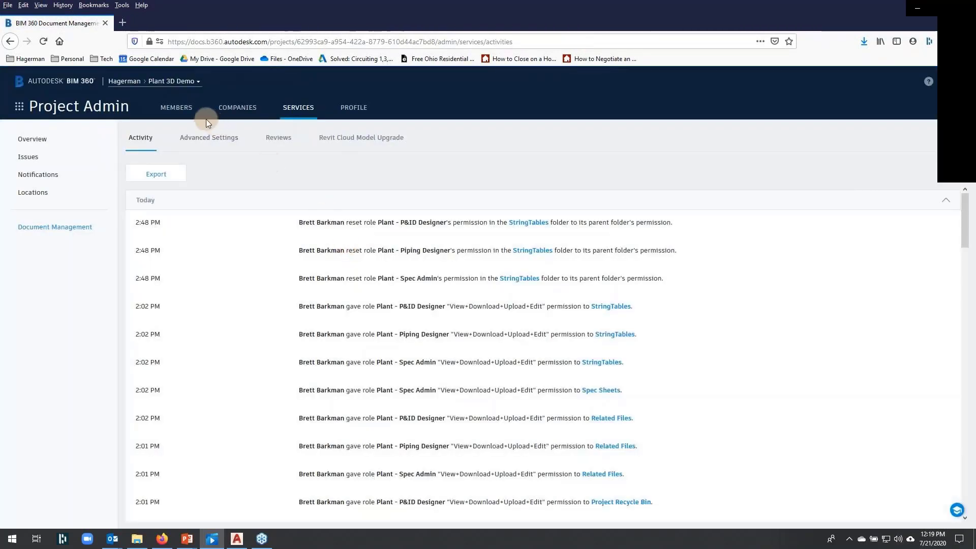
pyautogui.click(175, 106)
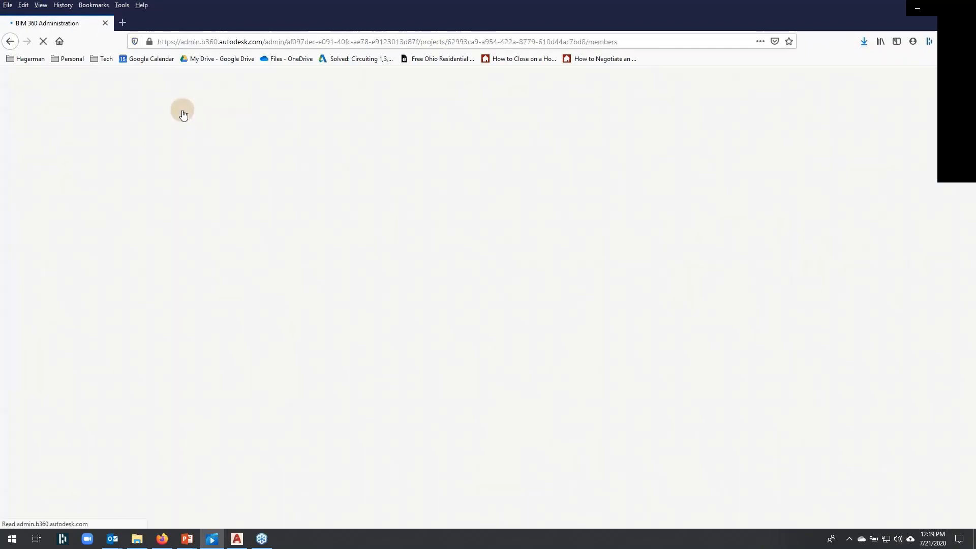
pyautogui.click(44, 178)
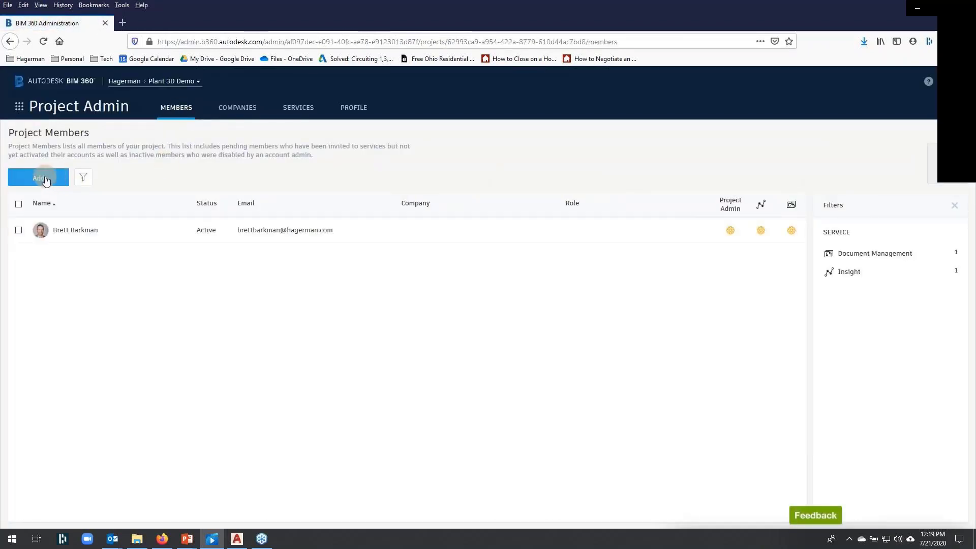
pyautogui.click(45, 177)
pyautogui.write('samp')
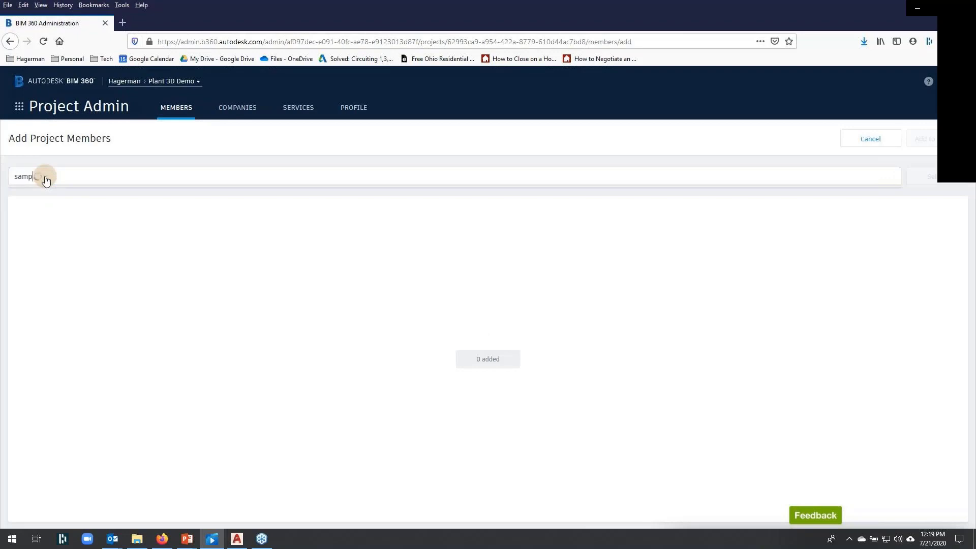
pyautogui.write('le')
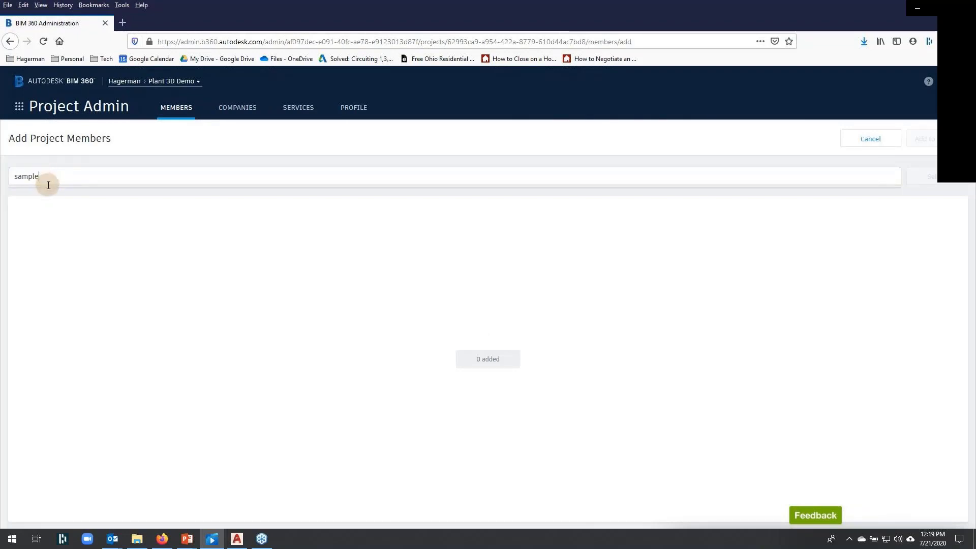
pyautogui.press('BackSpace')
pyautogui.press('BackSpace')
pyautogui.press('BackSpace')
pyautogui.press('BackSpace')
pyautogui.press('BackSpace')
pyautogui.press('BackSpace')
# Switch to Account Admin and open the form for adding people to the account's Member Directory
pyautogui.click(19, 106)
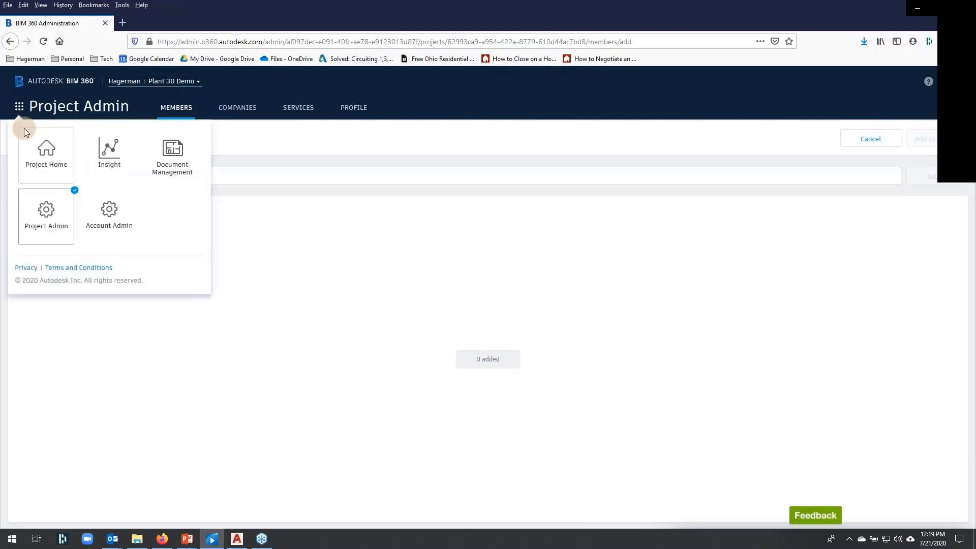
pyautogui.click(109, 209)
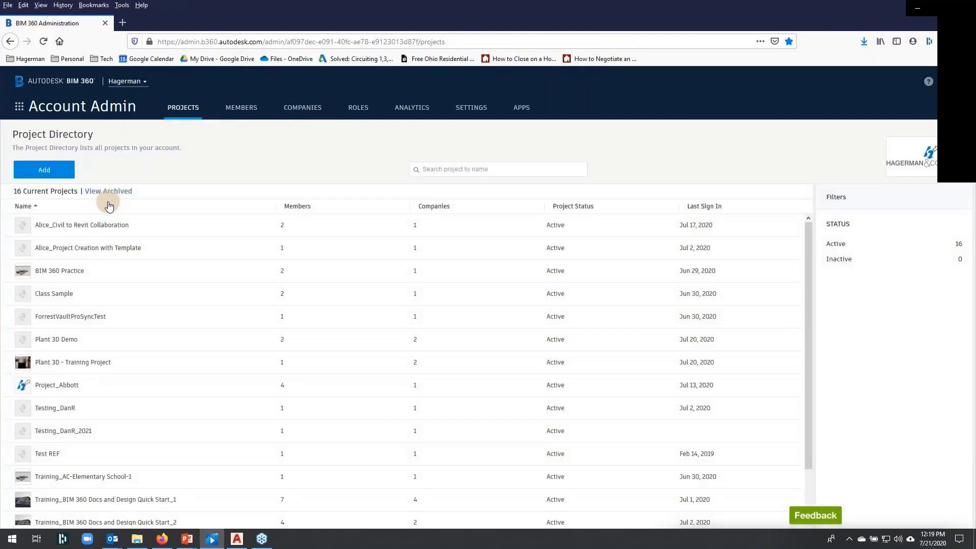
pyautogui.click(241, 108)
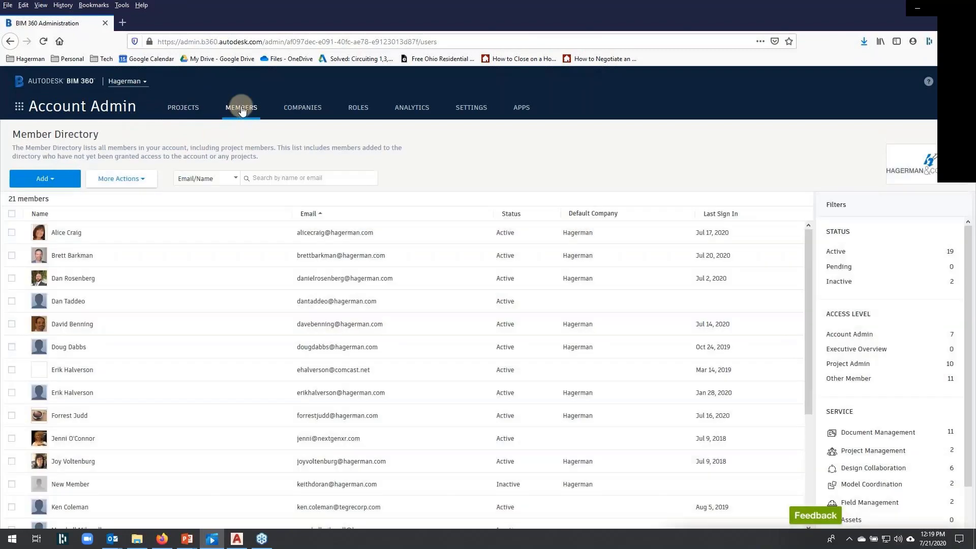
pyautogui.click(49, 179)
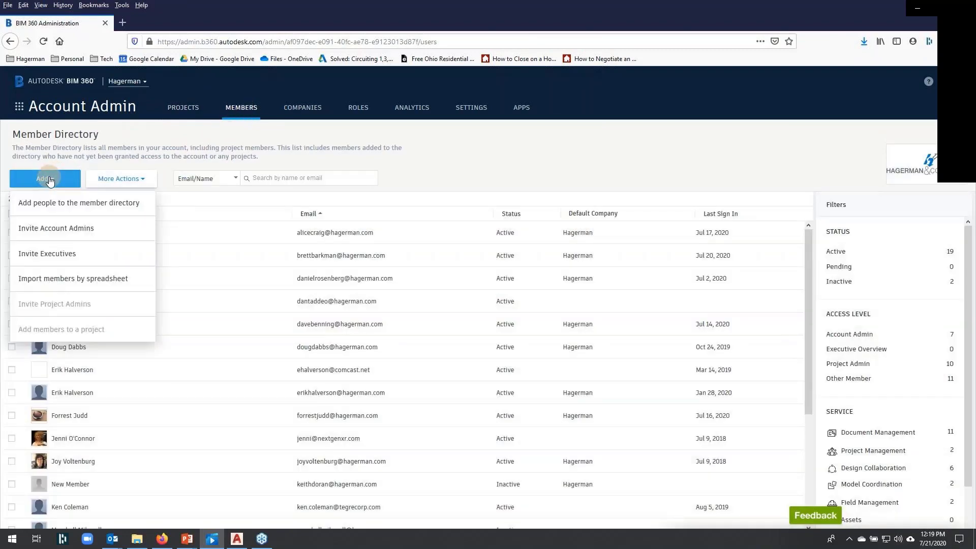
pyautogui.click(66, 203)
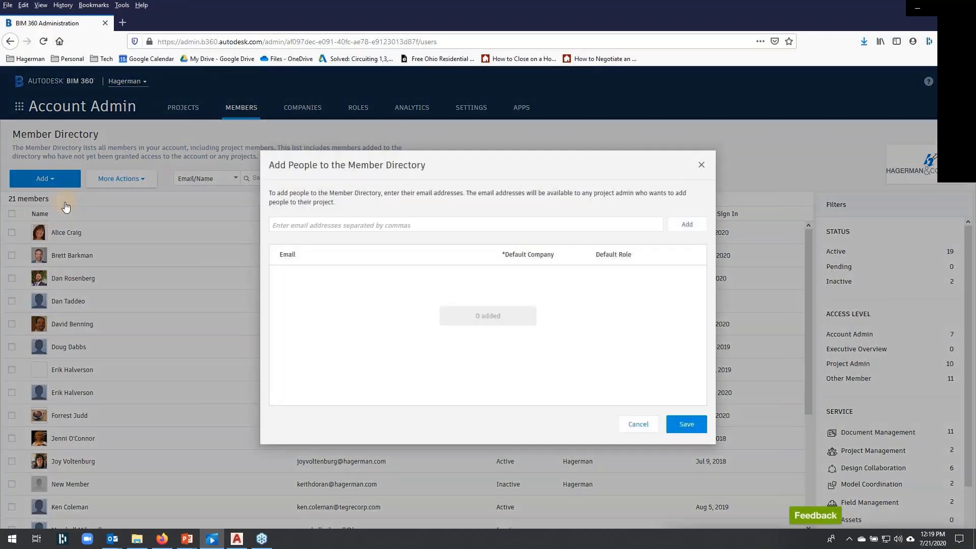
# Enter the new member's e-mail address and add it to the list of people for the Member Directory
pyautogui.click(304, 227)
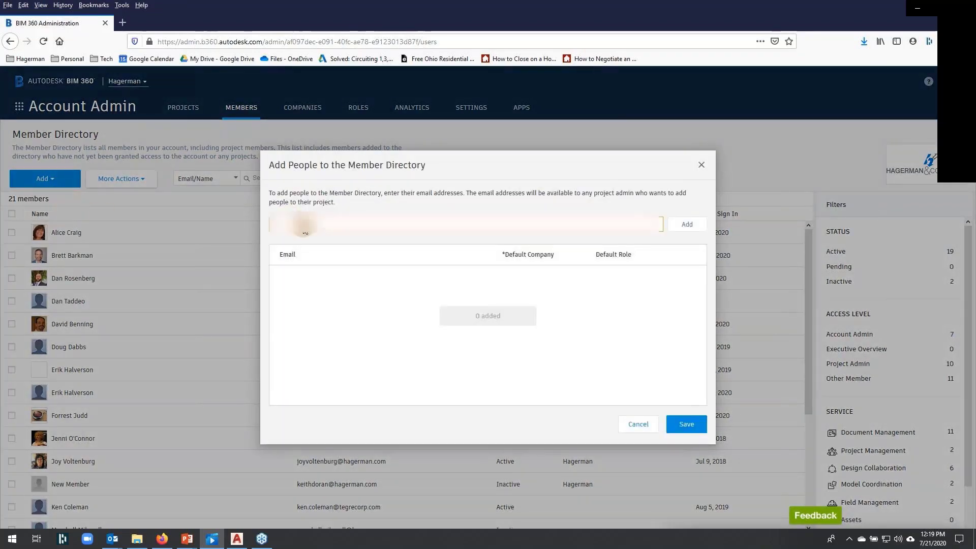
pyautogui.write('...')
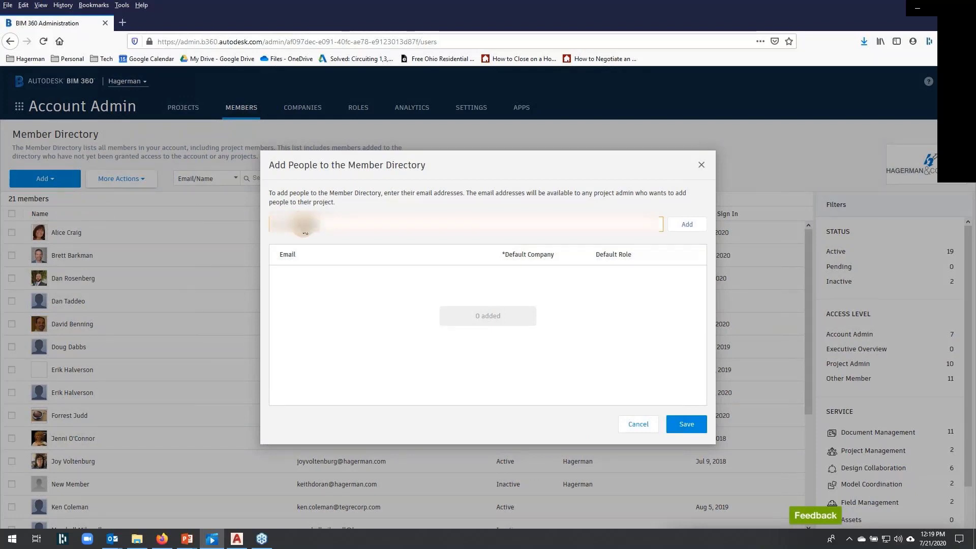
pyautogui.write('......')
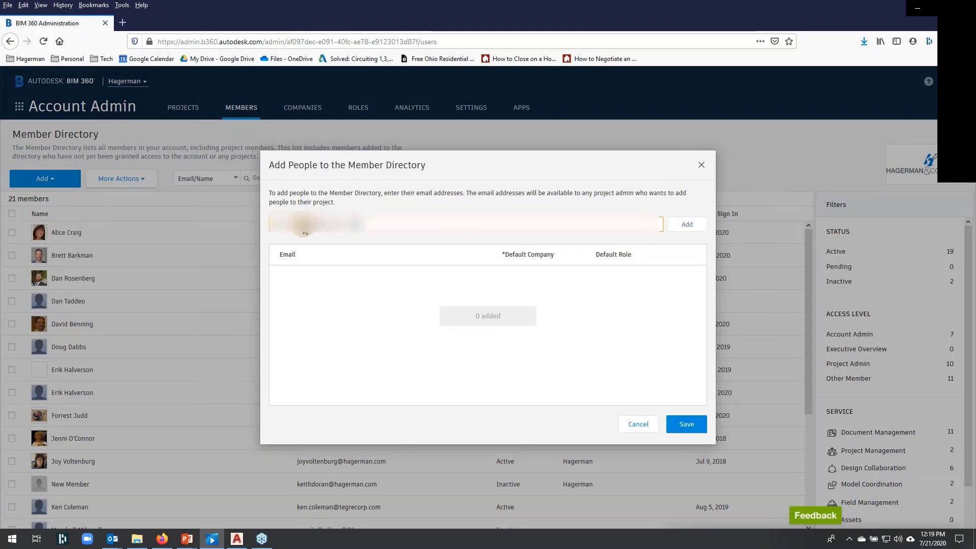
pyautogui.click(686, 225)
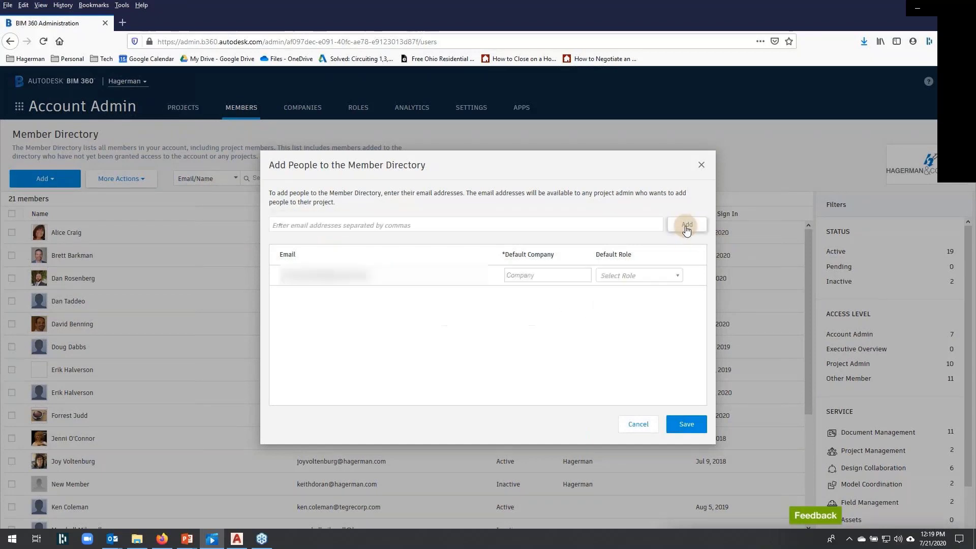
# Set the new member's default company to Vandalay Industries
pyautogui.click(544, 276)
pyautogui.write('Vand')
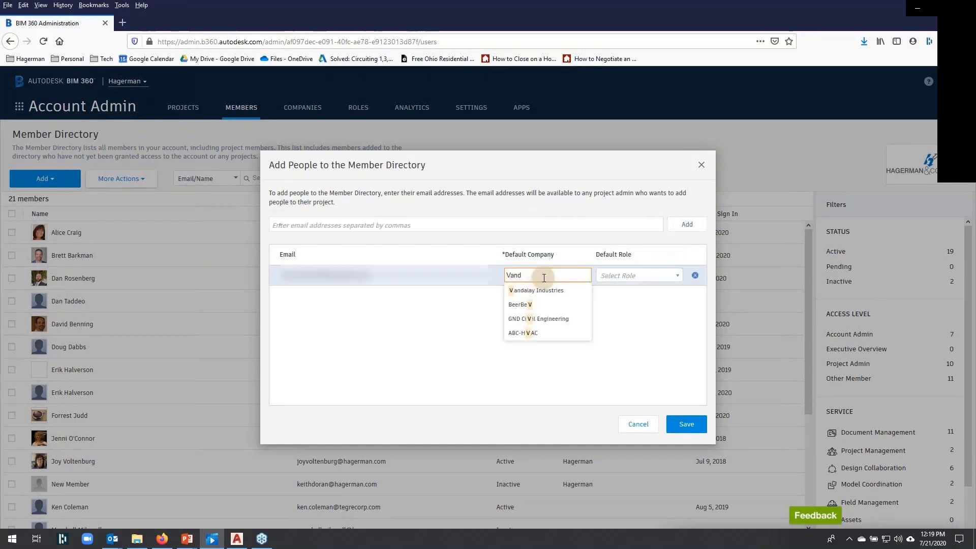
pyautogui.click(541, 288)
pyautogui.press('space')
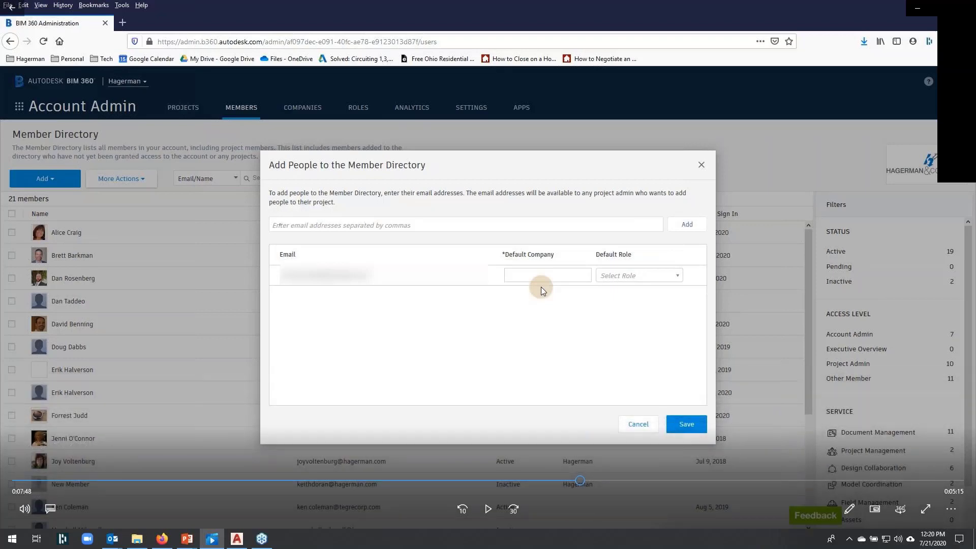
pyautogui.press('space')
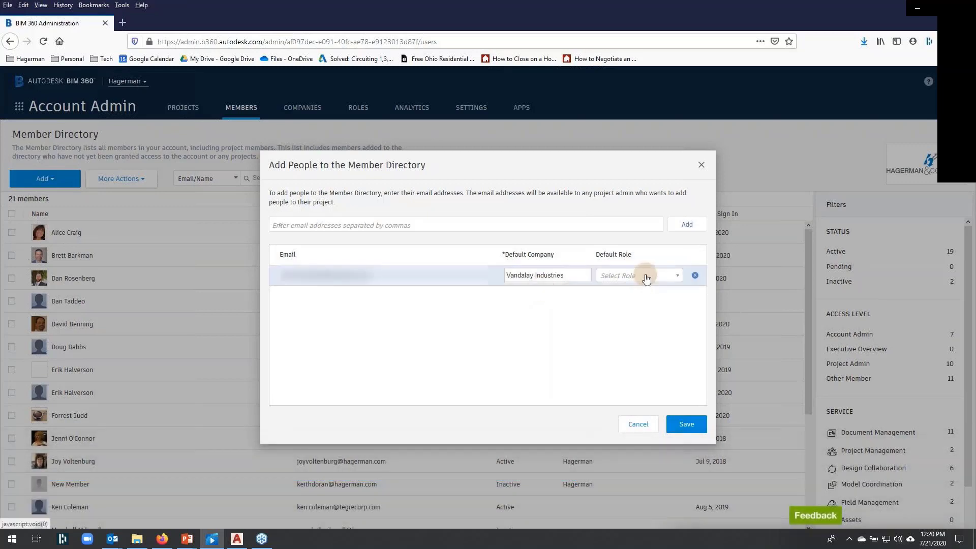
# Set the new member's default role to Plant - Admin and save the directory entry
pyautogui.click(643, 276)
pyautogui.scroll(-5, 632, 331)
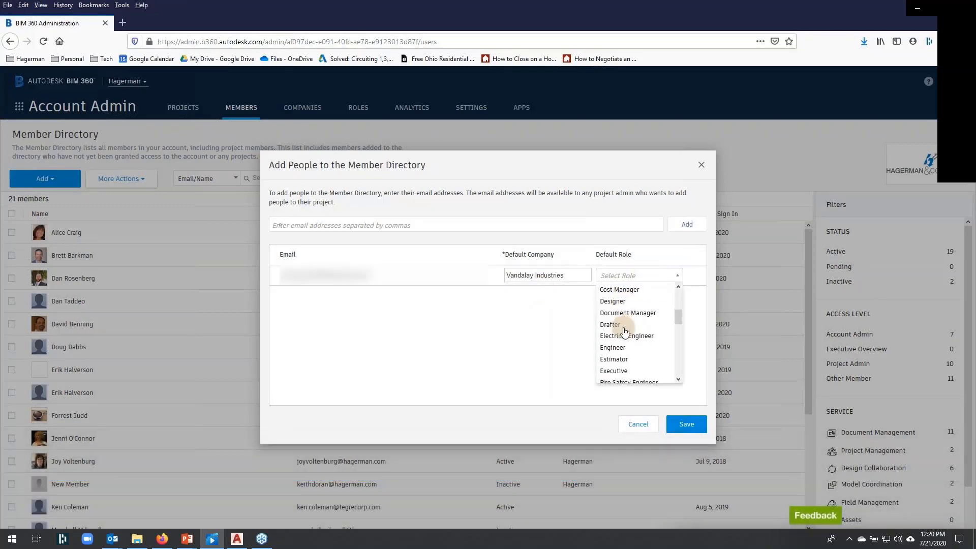
pyautogui.scroll(-5, 625, 331)
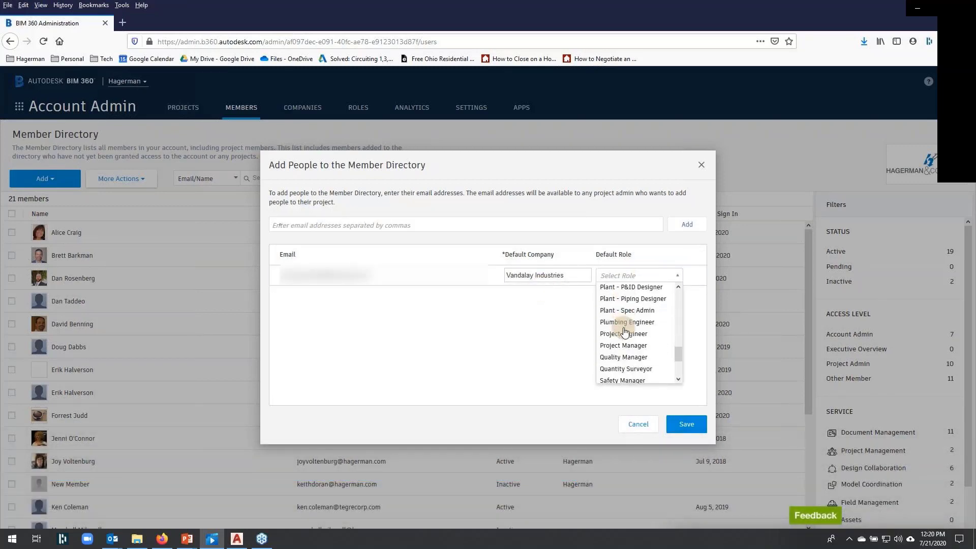
pyautogui.scroll(3, 626, 320)
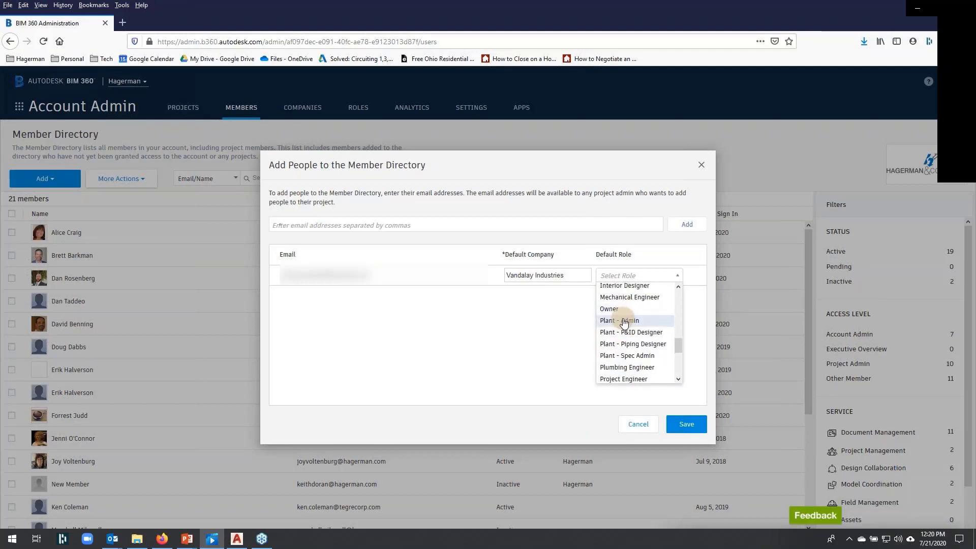
pyautogui.click(626, 320)
pyautogui.press('space')
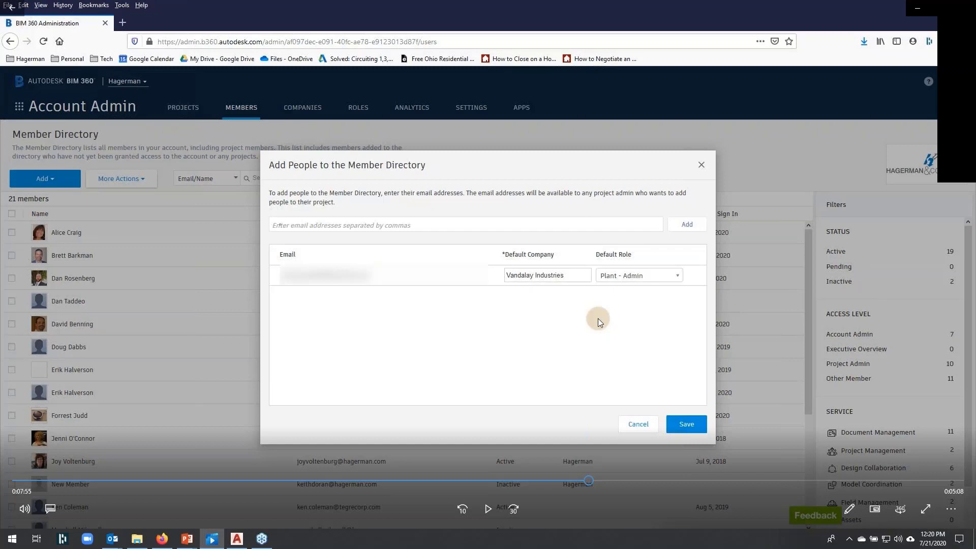
pyautogui.press('space')
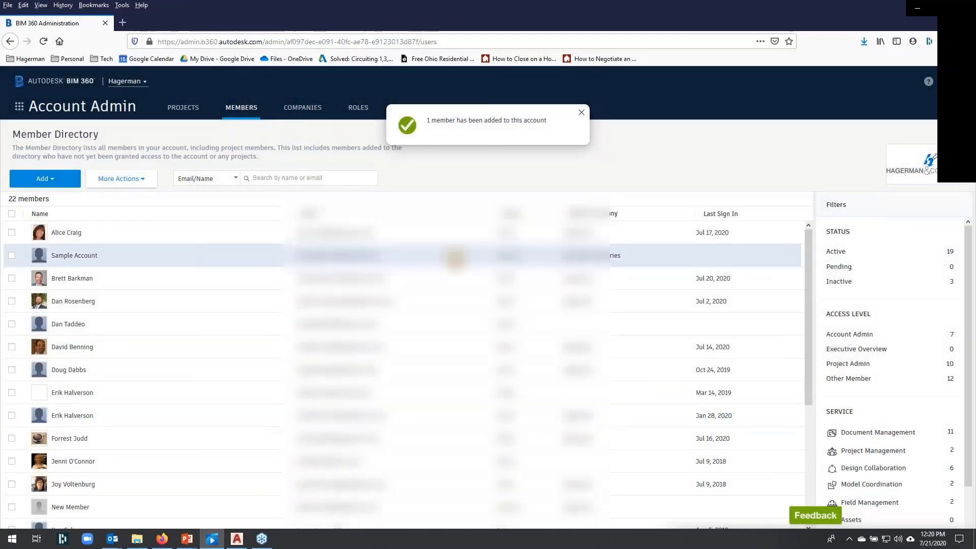
# Open the Plant 3D Demo project from the account's Project Directory
pyautogui.click(19, 105)
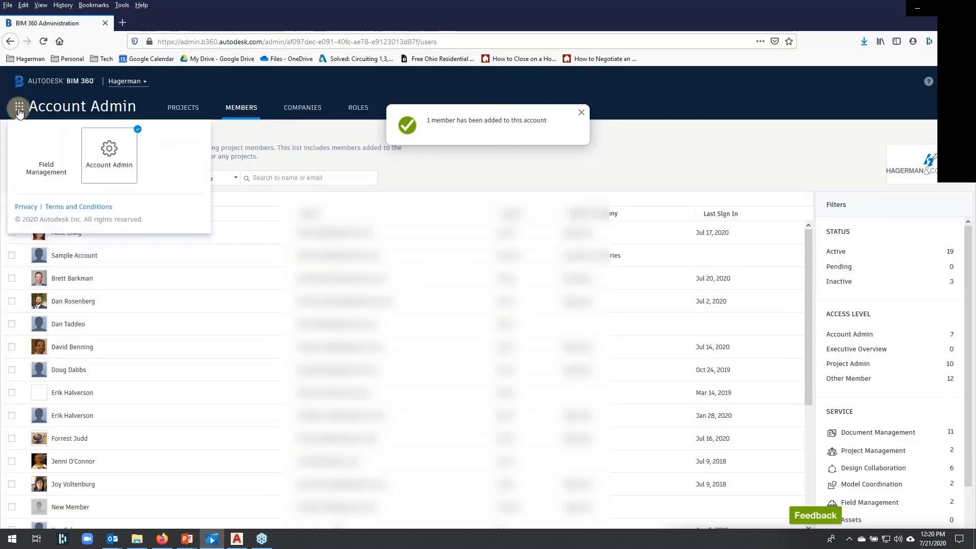
pyautogui.click(185, 109)
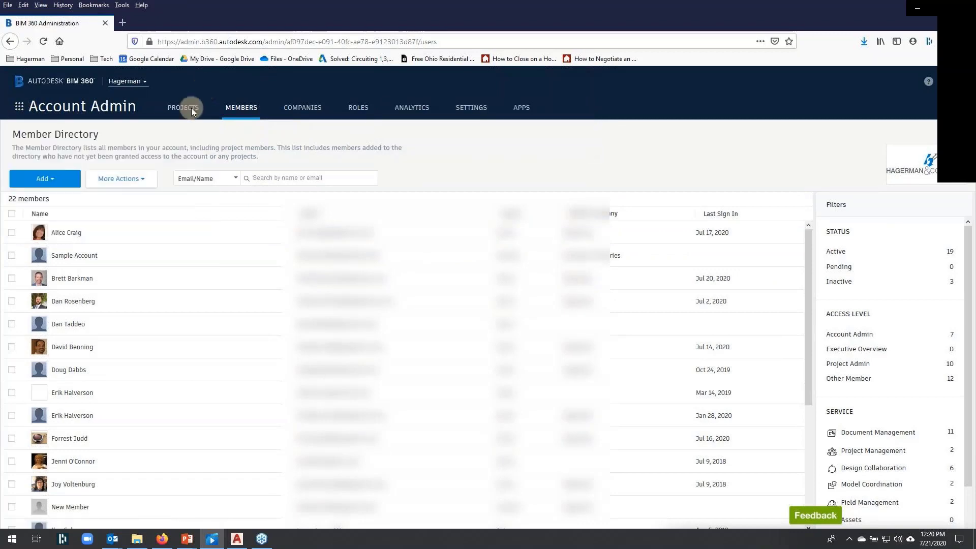
pyautogui.click(185, 110)
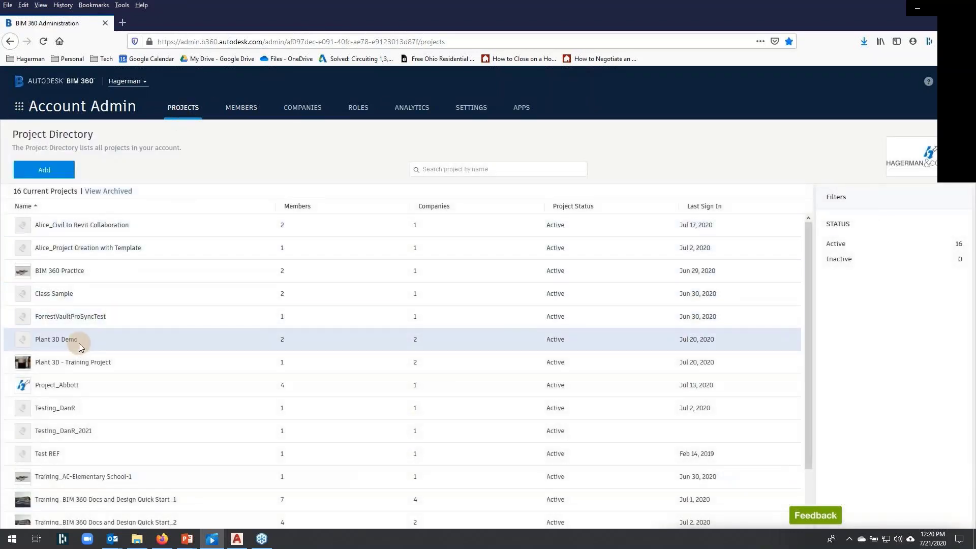
pyautogui.click(63, 340)
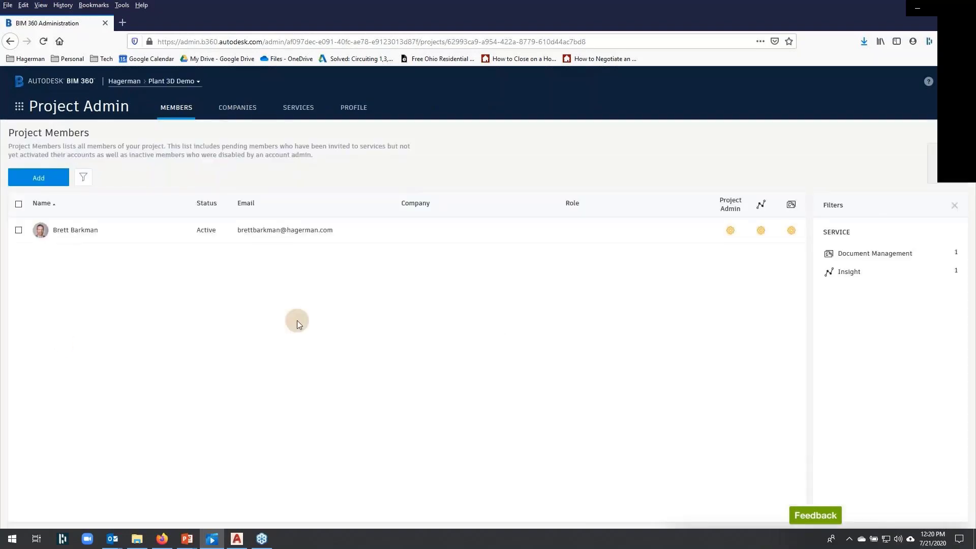
# Find Sample Account by name and add it to the Plant 3D Demo project with its default company and role
pyautogui.click(51, 179)
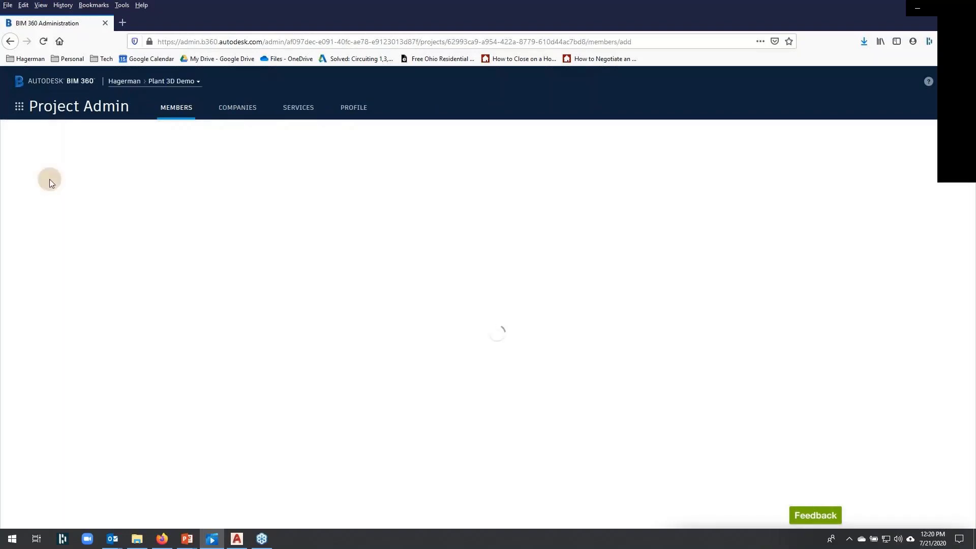
pyautogui.click(73, 177)
pyautogui.write('barkman')
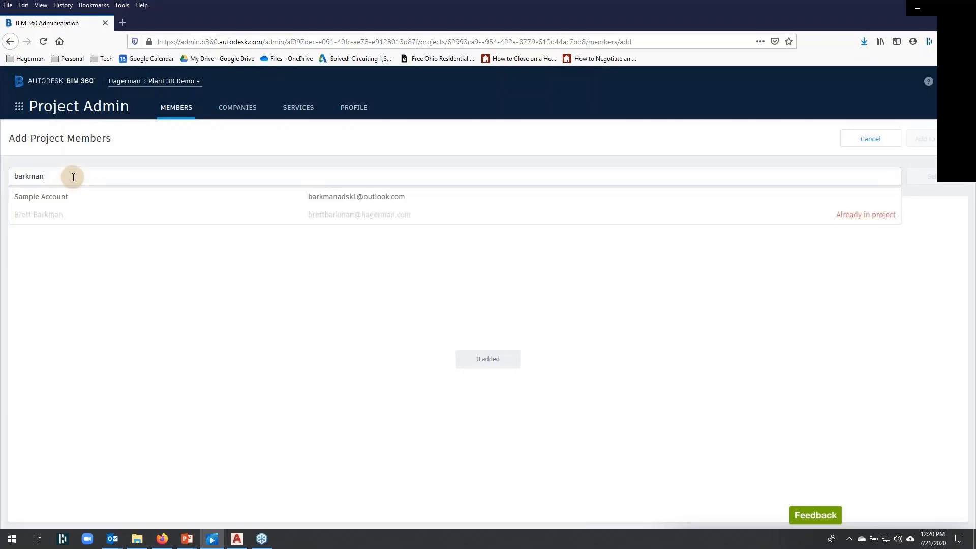
pyautogui.click(71, 198)
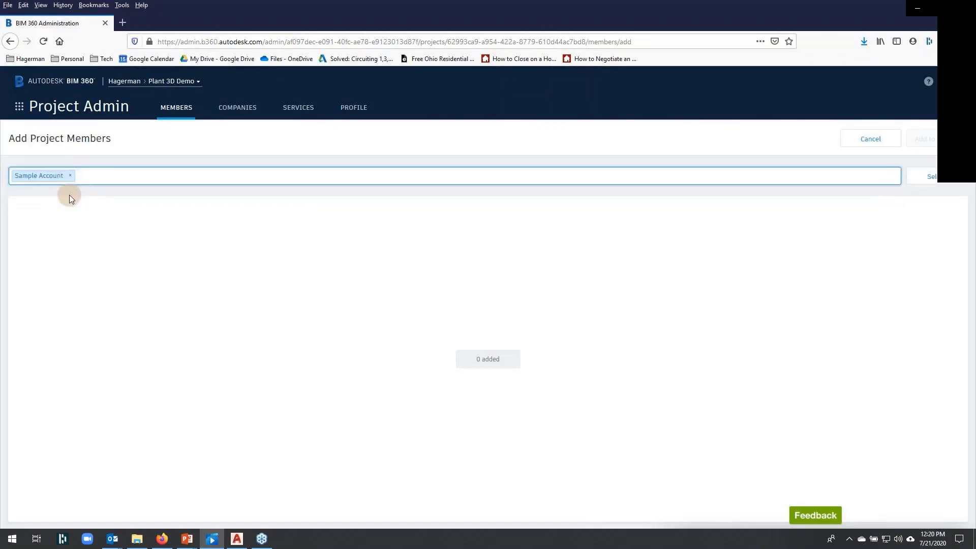
pyautogui.click(935, 183)
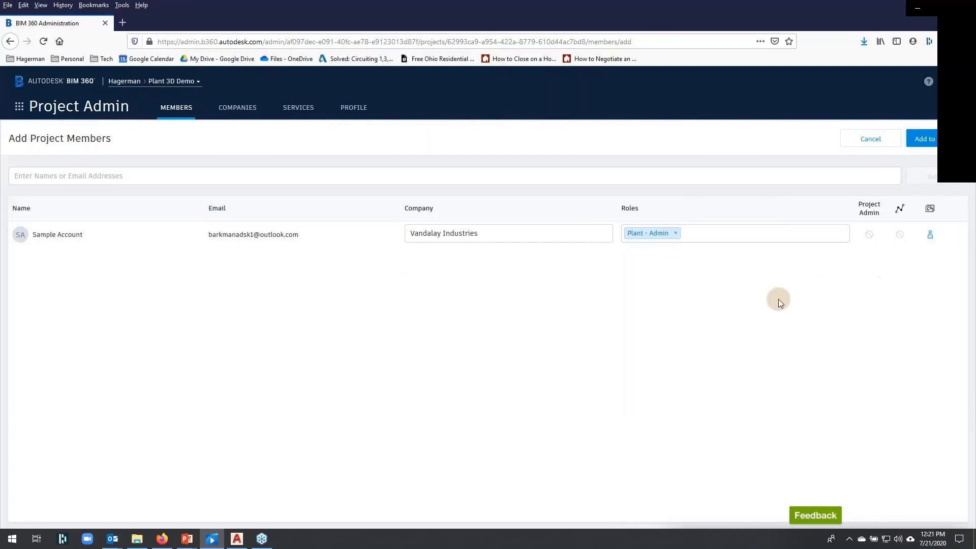
pyautogui.click(919, 138)
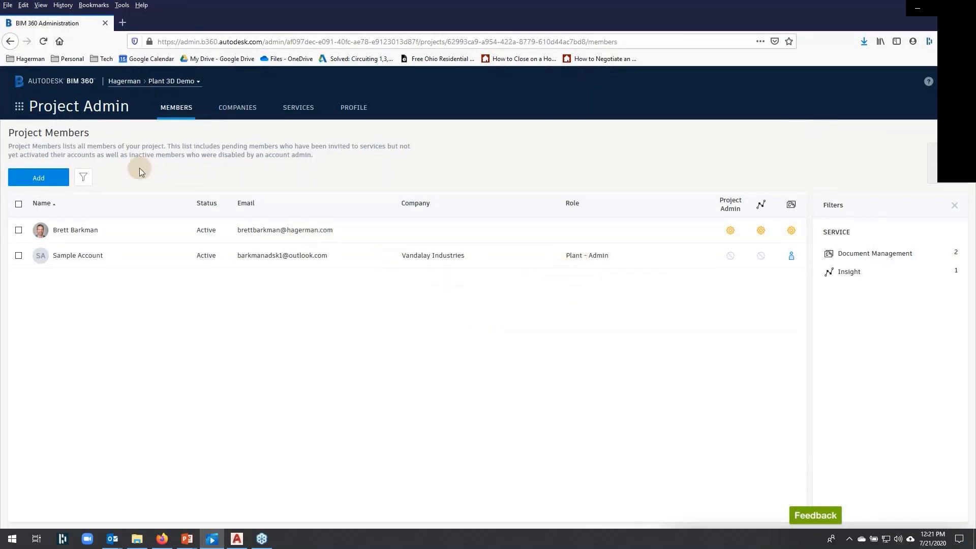
# Switch to Document Management and open the permissions of the Treadstone folder
pyautogui.click(19, 106)
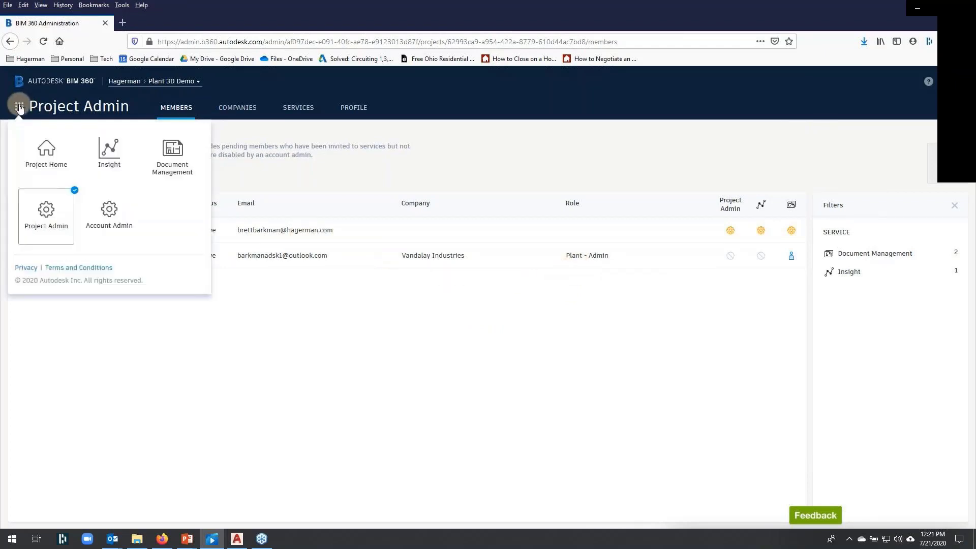
pyautogui.click(182, 154)
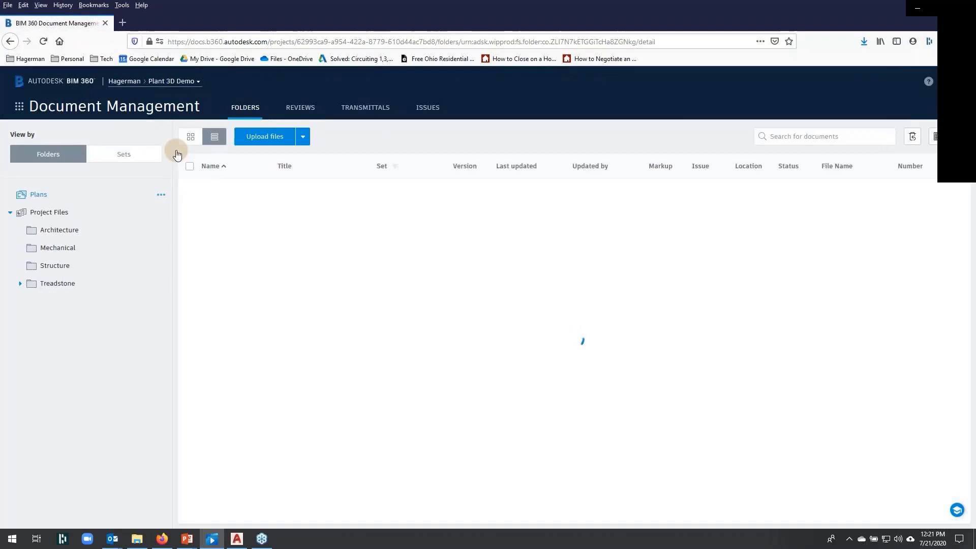
pyautogui.click(61, 284)
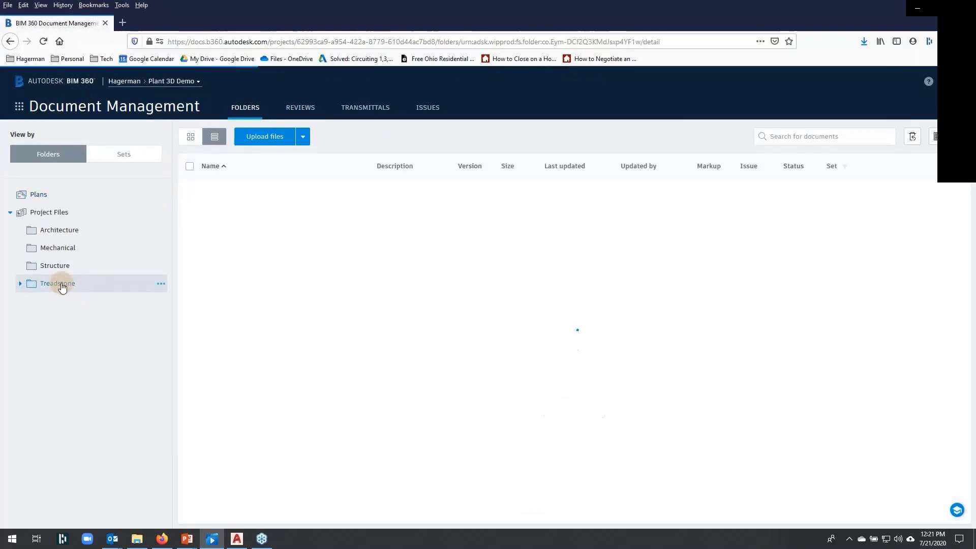
pyautogui.click(161, 284)
pyautogui.click(149, 422)
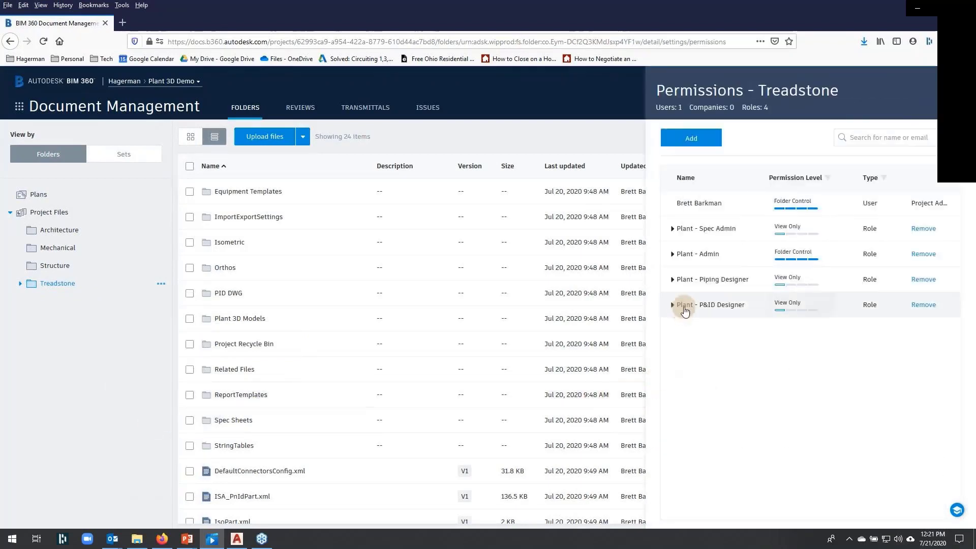
# Examine which members the Plant - Admin role contains in the permissions of Treadstone and its ReportTemplates subfolder
pyautogui.click(672, 254)
pyautogui.moveTo(708, 281)
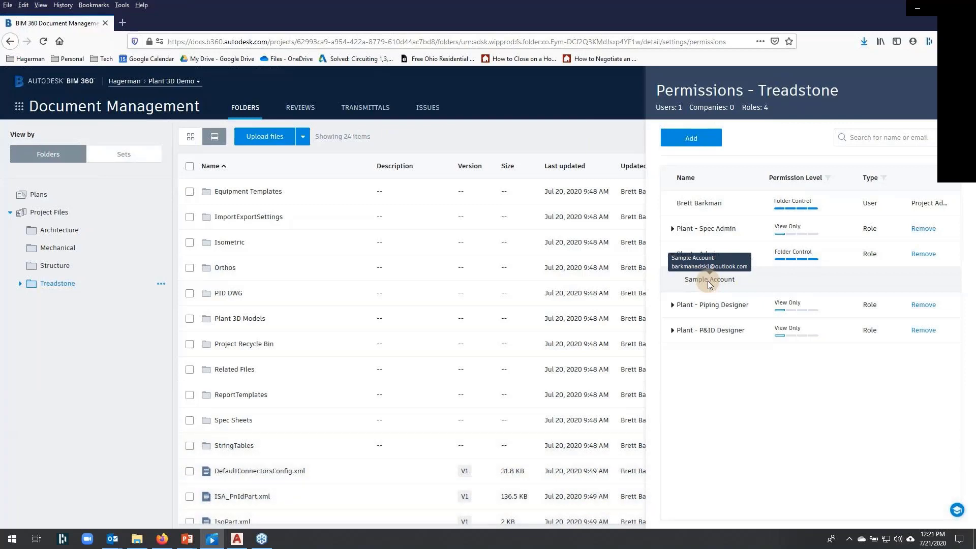
pyautogui.click(20, 285)
pyautogui.click(61, 443)
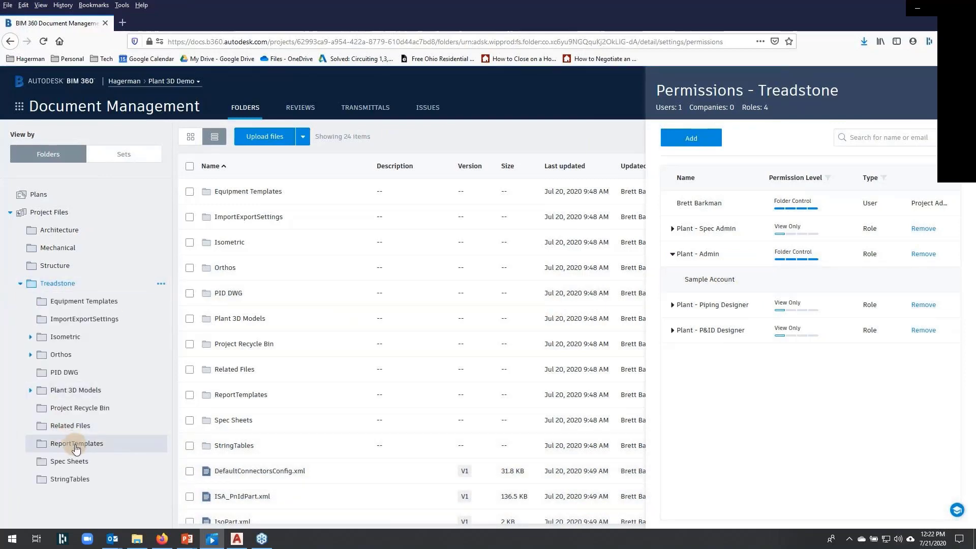
pyautogui.click(673, 254)
pyautogui.moveTo(709, 281)
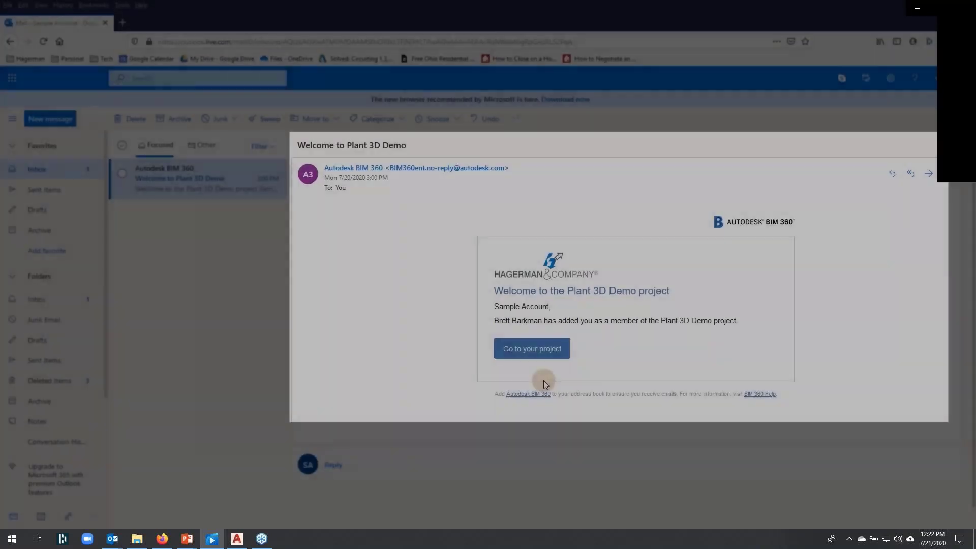
# Follow the project link in the Welcome to Plant 3D Demo e-mail in the invited member's Outlook mailbox
pyautogui.press('space')
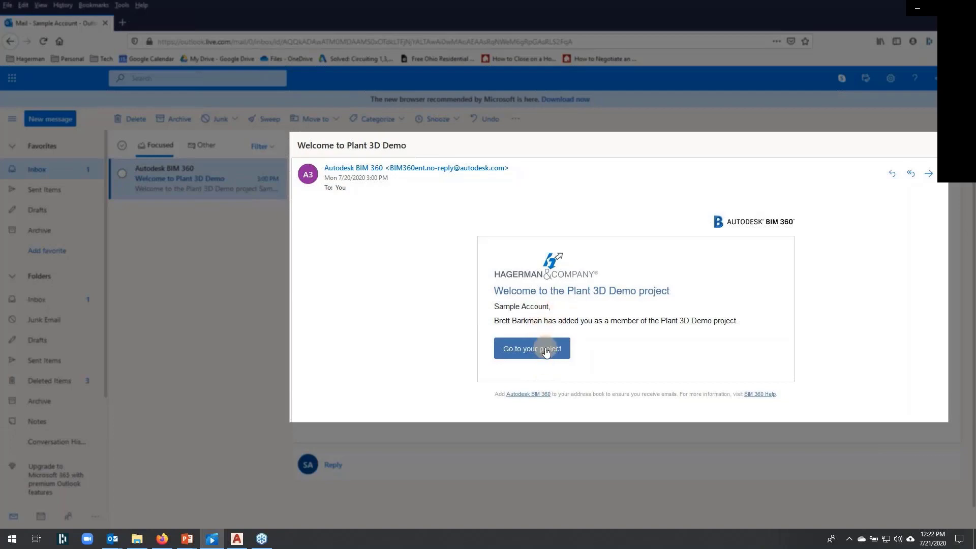
pyautogui.click(546, 351)
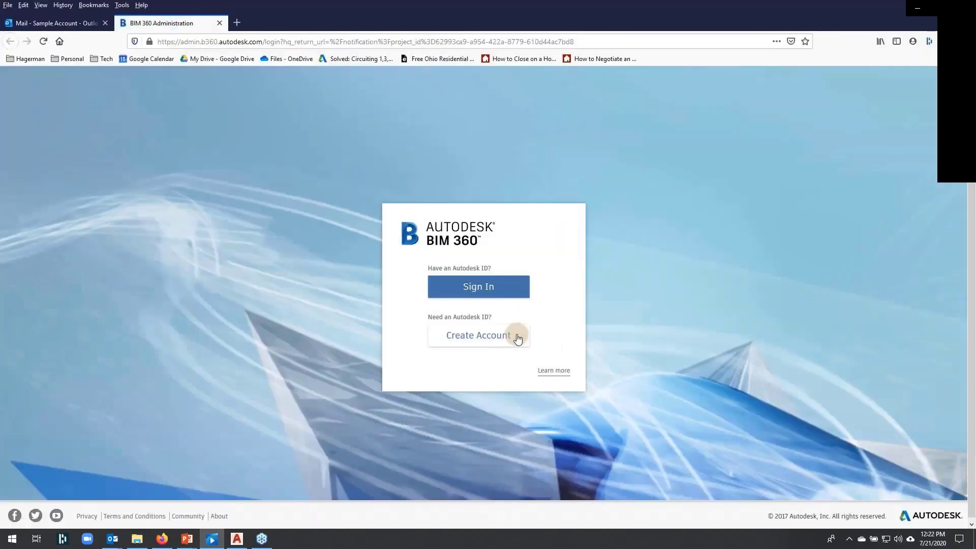
# Sign in to BIM 360 as the invited member with the account e-mail and password
pyautogui.click(481, 290)
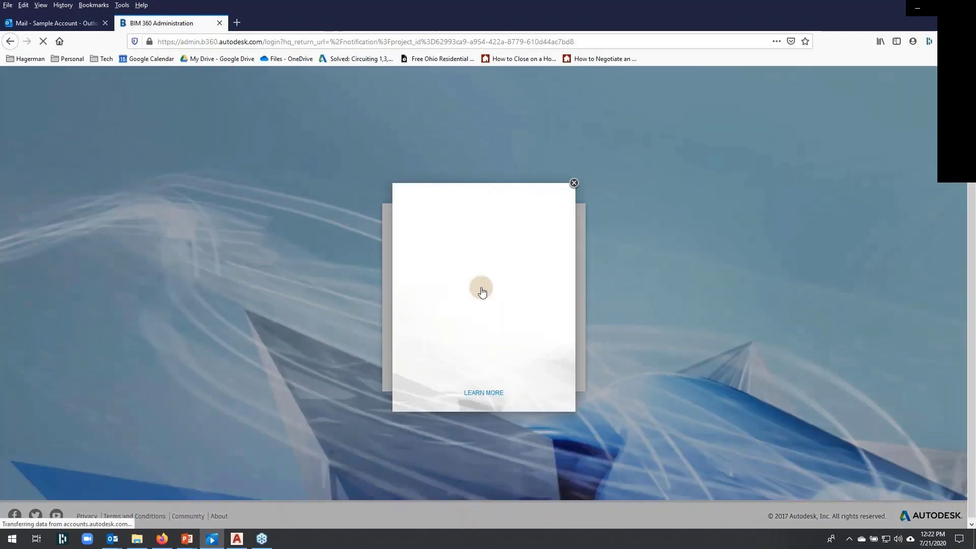
pyautogui.click(471, 253)
pyautogui.click(468, 348)
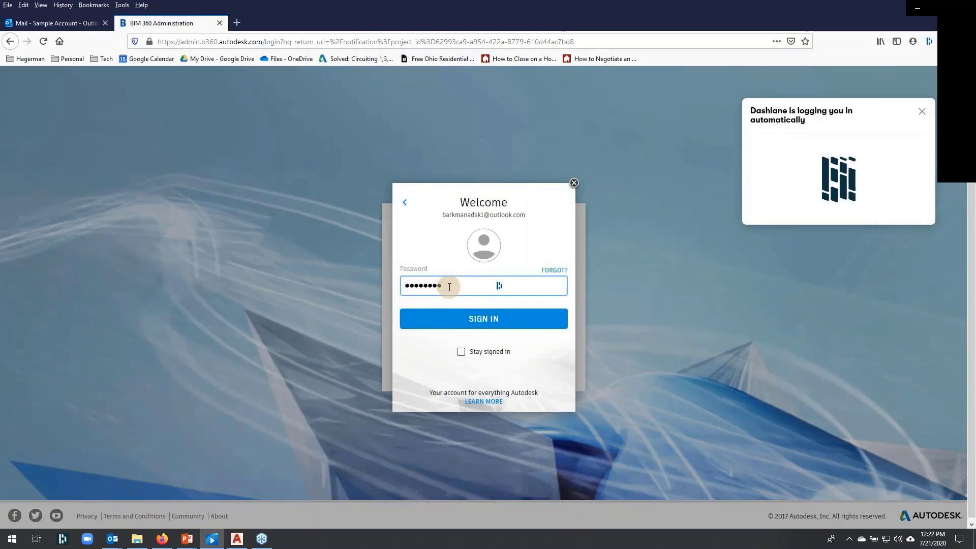
pyautogui.click(469, 328)
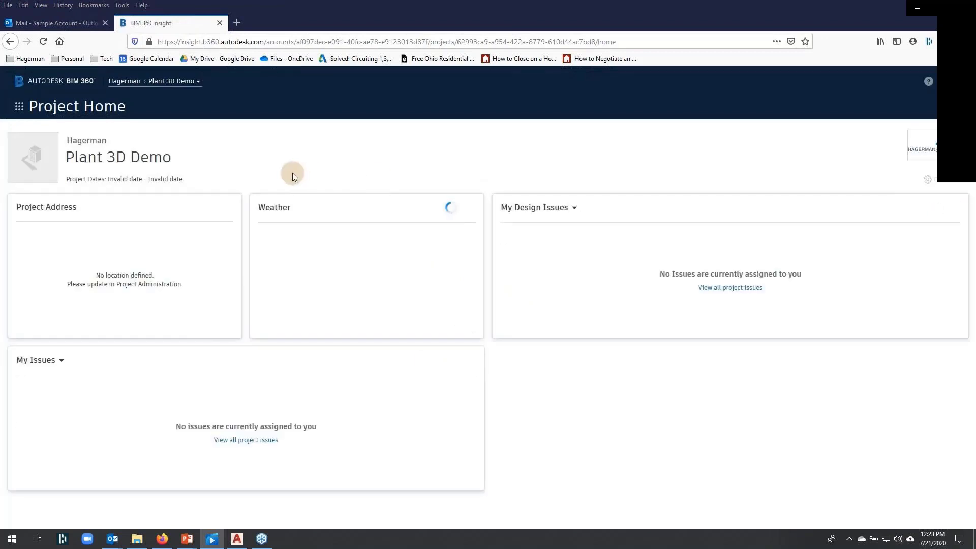
# Switch from Project Home to Document Management for the Plant 3D Demo project
pyautogui.click(19, 108)
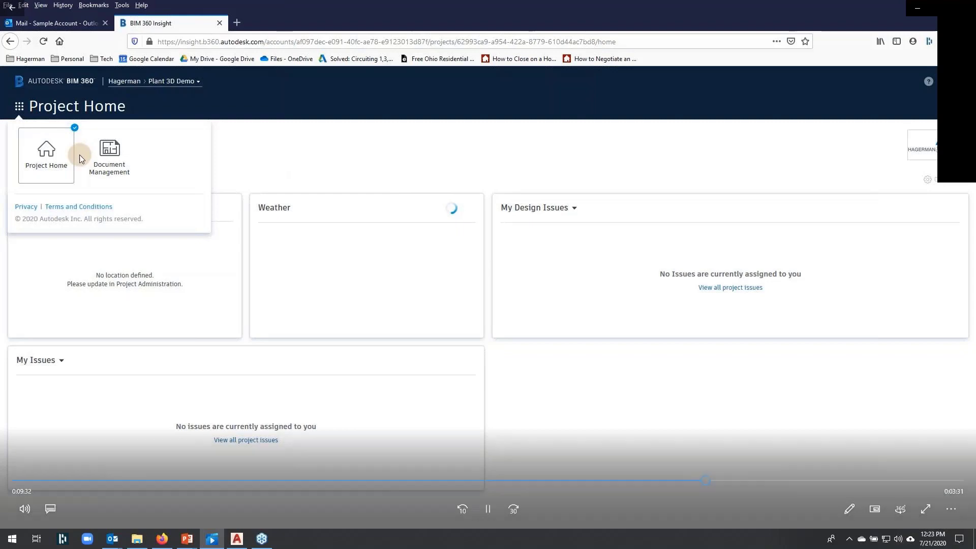
pyautogui.click(110, 160)
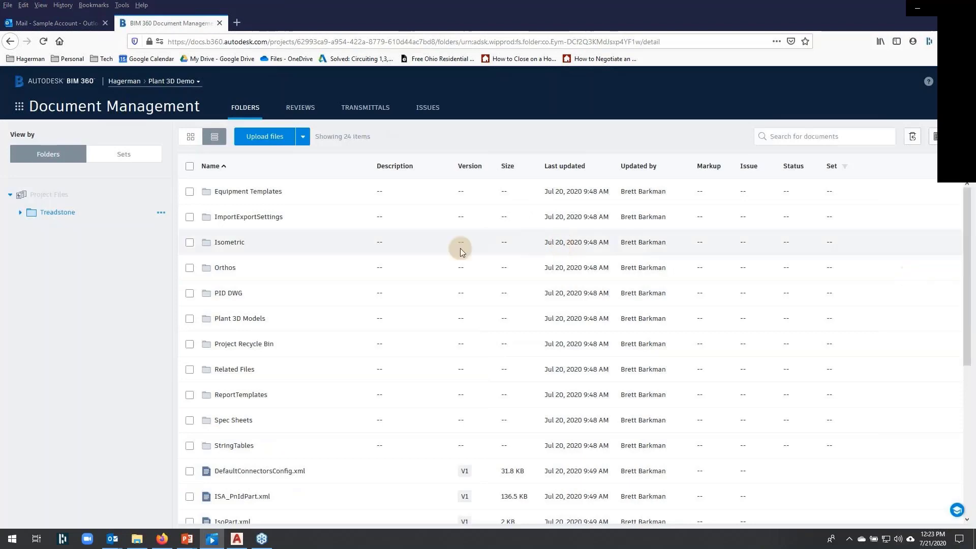
pyautogui.press('space')
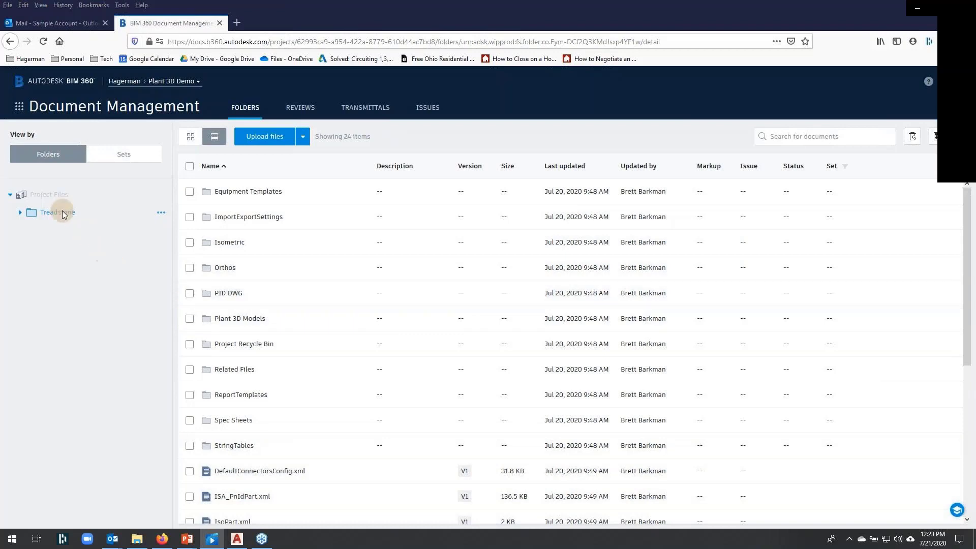
# Expand the Treadstone folder and examine the subfolders and files the invited member can access
pyautogui.click(19, 218)
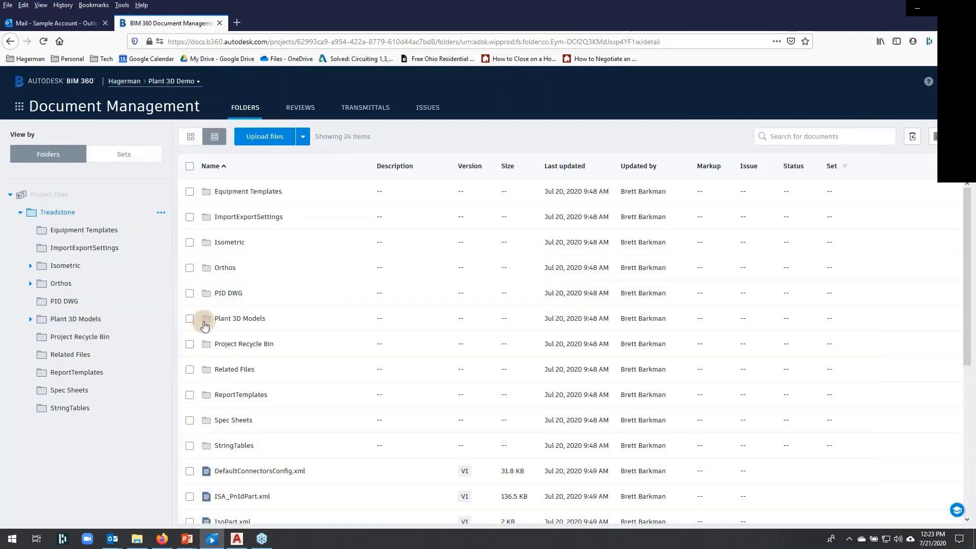
pyautogui.scroll(-1, 322, 322)
pyautogui.scroll(-5, 374, 325)
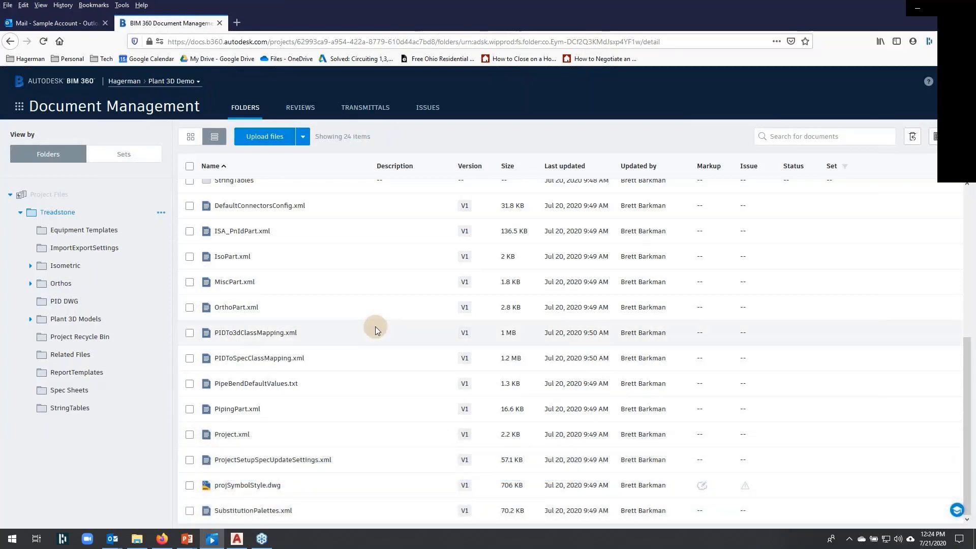
pyautogui.scroll(4, 375, 326)
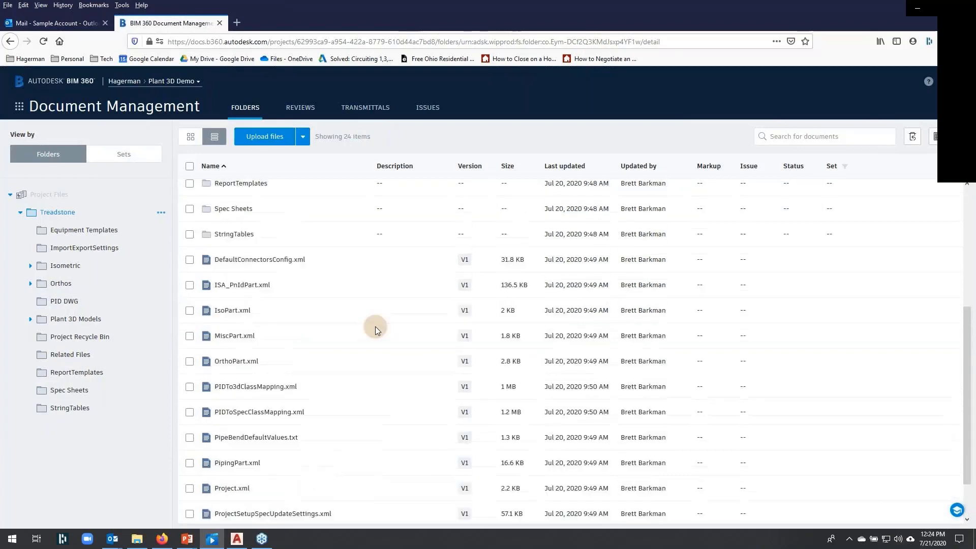
pyautogui.scroll(2, 375, 326)
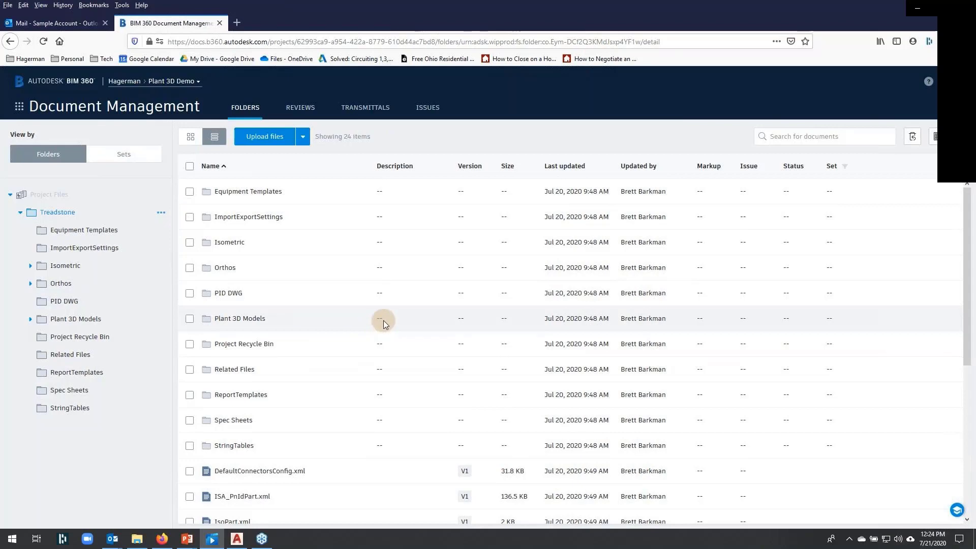
# Sign out of the invited member's BIM 360 account
pyautogui.click(949, 81)
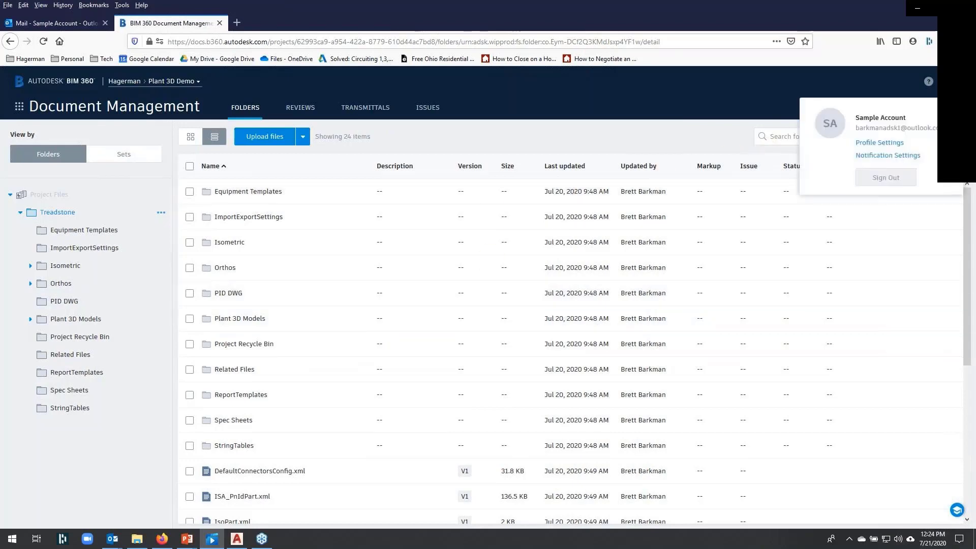
pyautogui.click(897, 178)
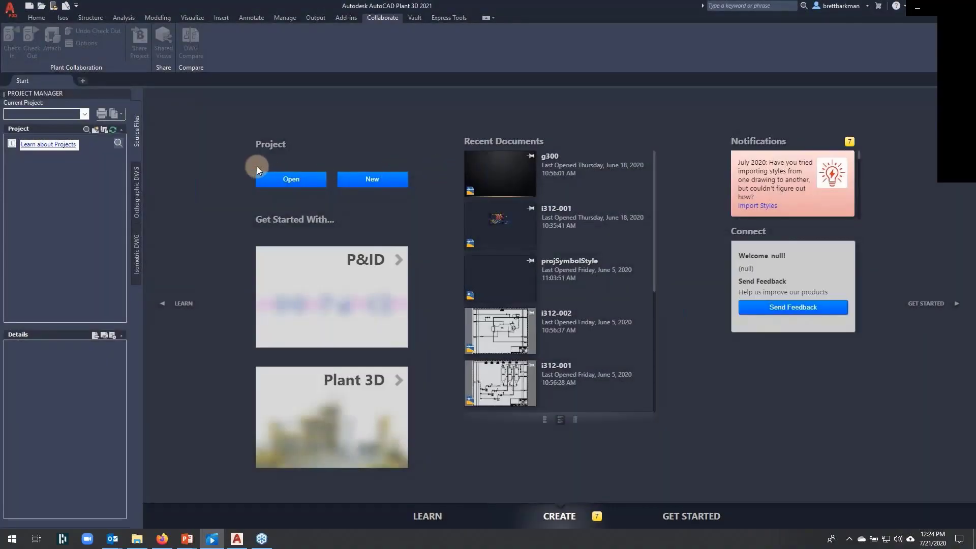
# Switch to AutoCAD Plant 3D and open the Treadstone collaboration project from Plant 3D Demo in the Hagerman account
pyautogui.click(85, 113)
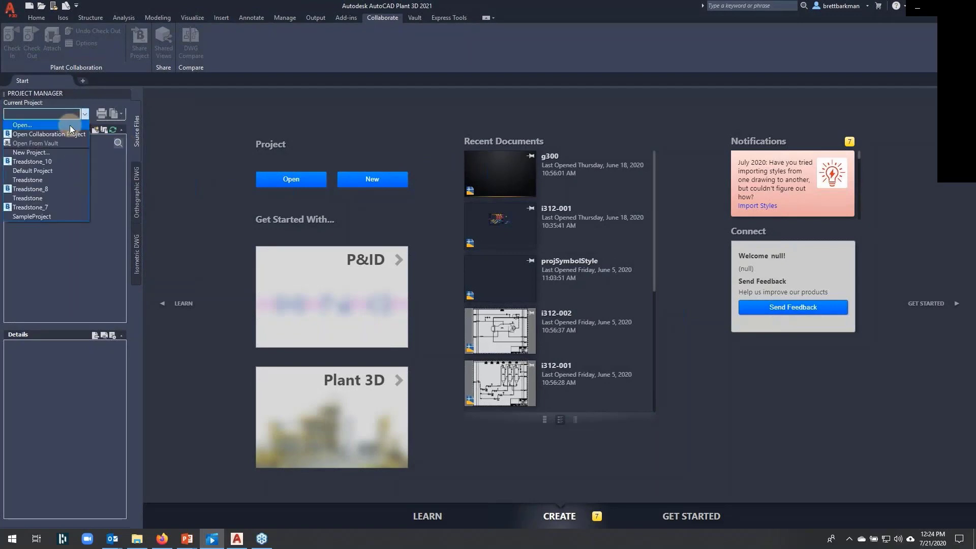
pyautogui.click(46, 133)
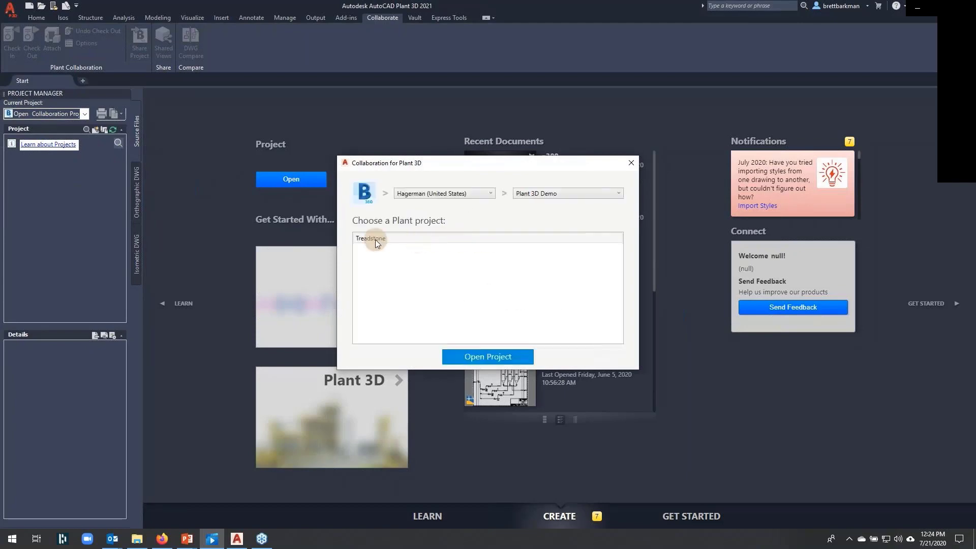
pyautogui.click(554, 192)
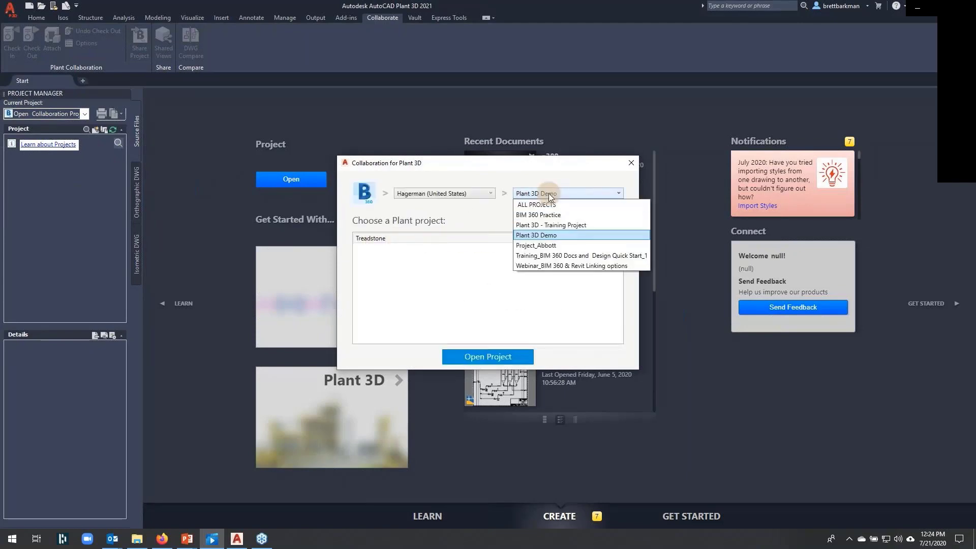
pyautogui.click(544, 234)
pyautogui.click(377, 238)
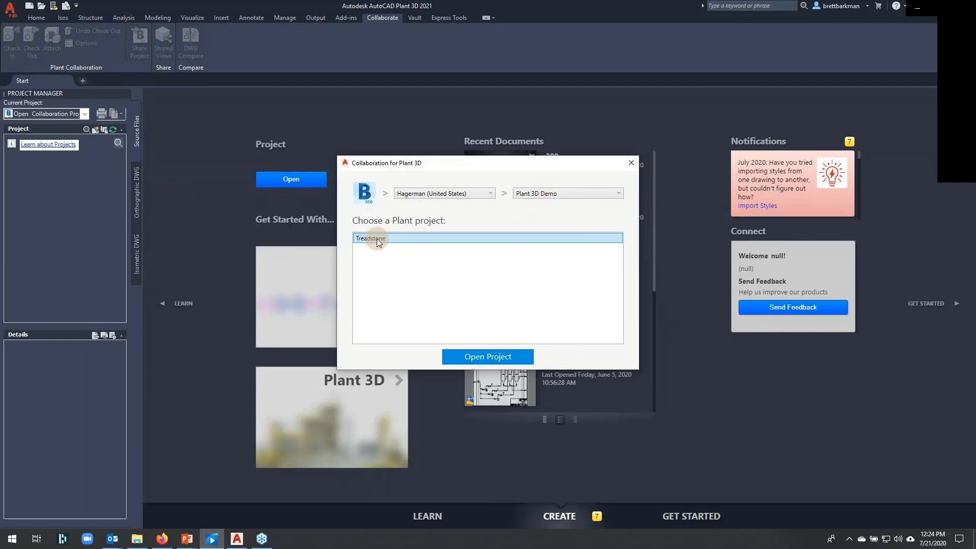
pyautogui.click(476, 357)
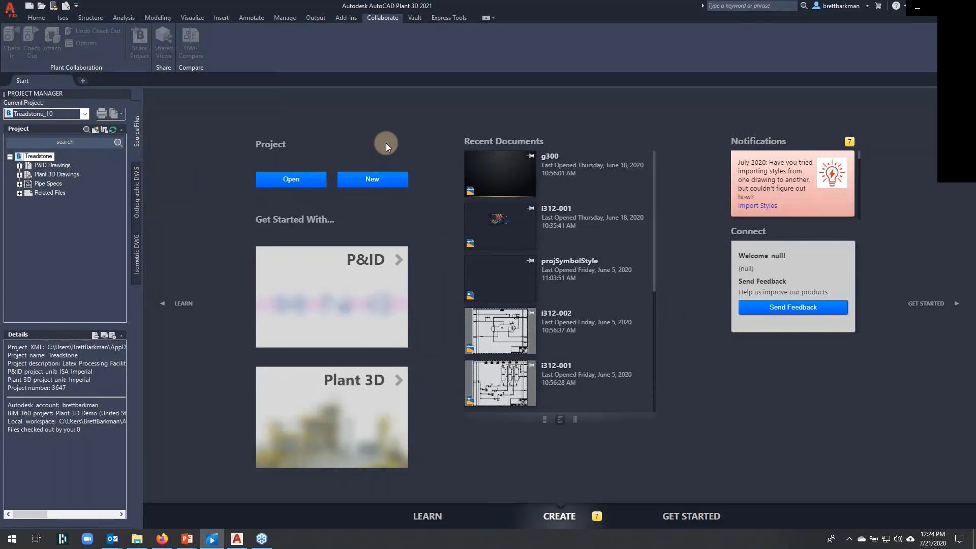
# Open the P&ID drawing i312-001 from the Treadstone project and check it out
pyautogui.doubleClick(45, 165)
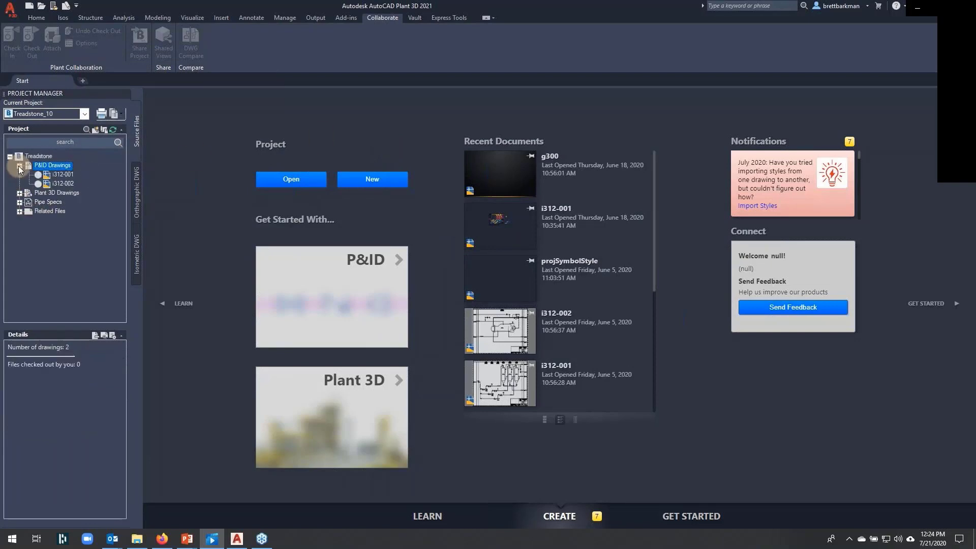
pyautogui.click(58, 175)
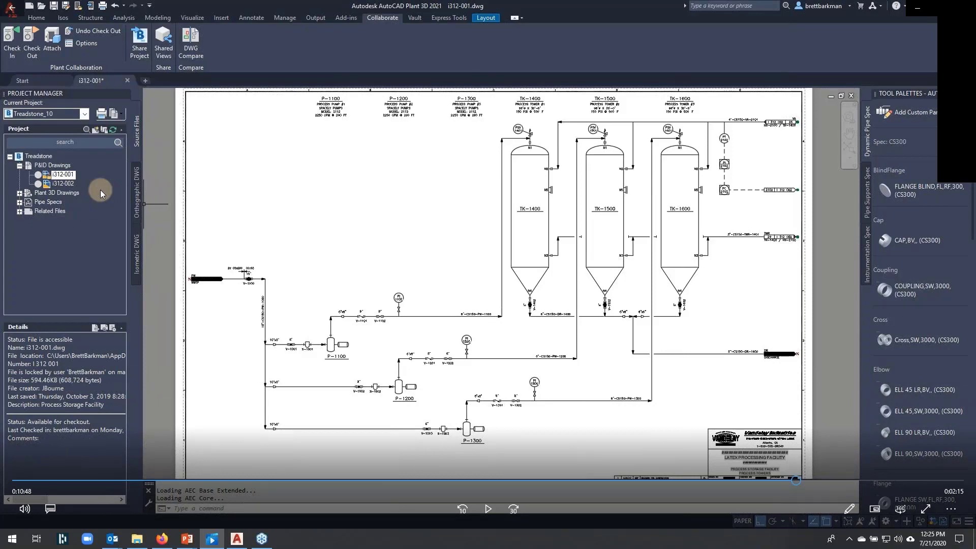
pyautogui.press('space')
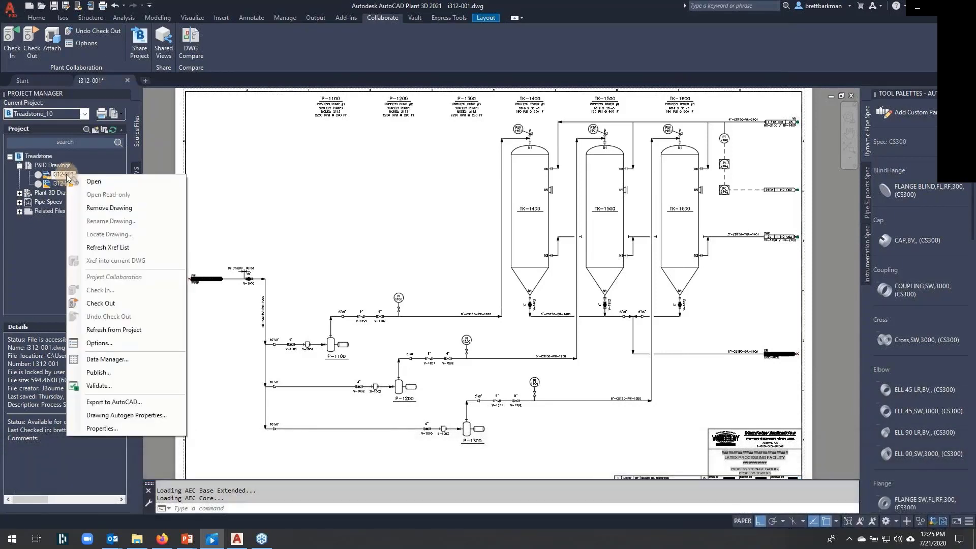
pyautogui.click(102, 303)
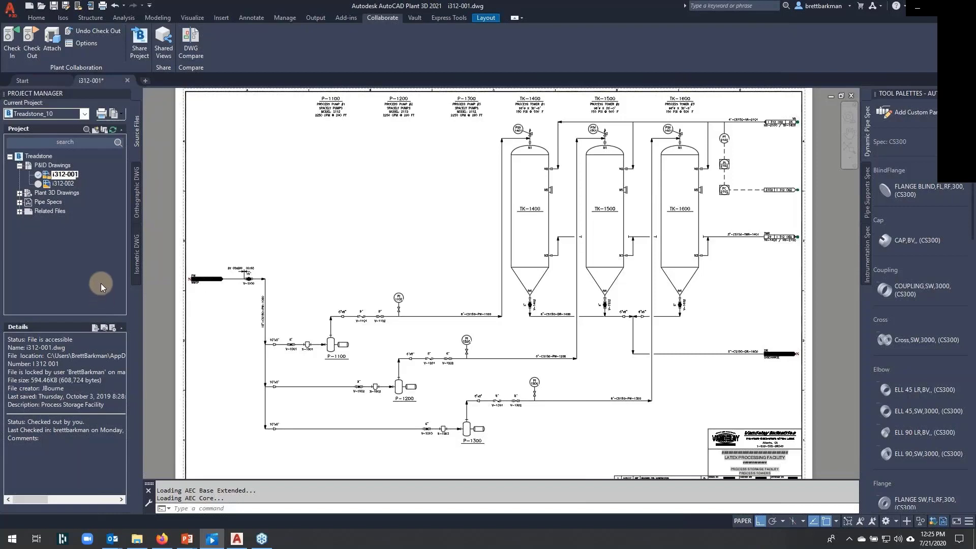
# Save the i312-001 drawing and check it in with the Cleanup cached files option enabled
pyautogui.moveTo(69, 176)
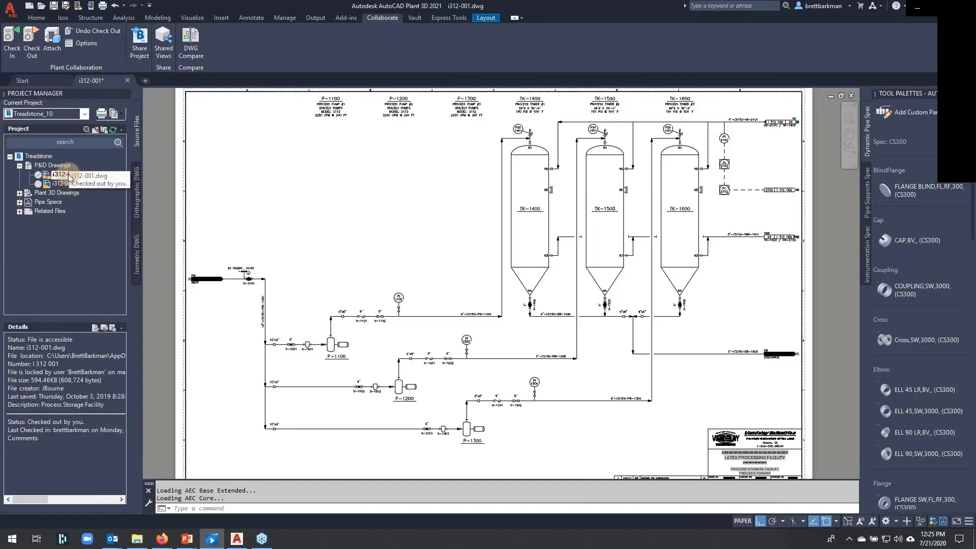
pyautogui.hotkey('ctrl', 's')
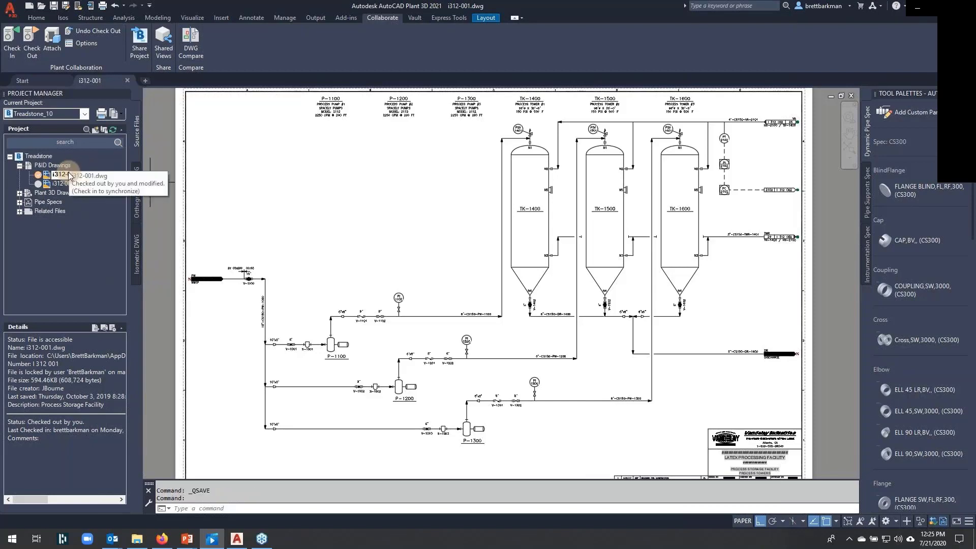
pyautogui.rightClick(68, 176)
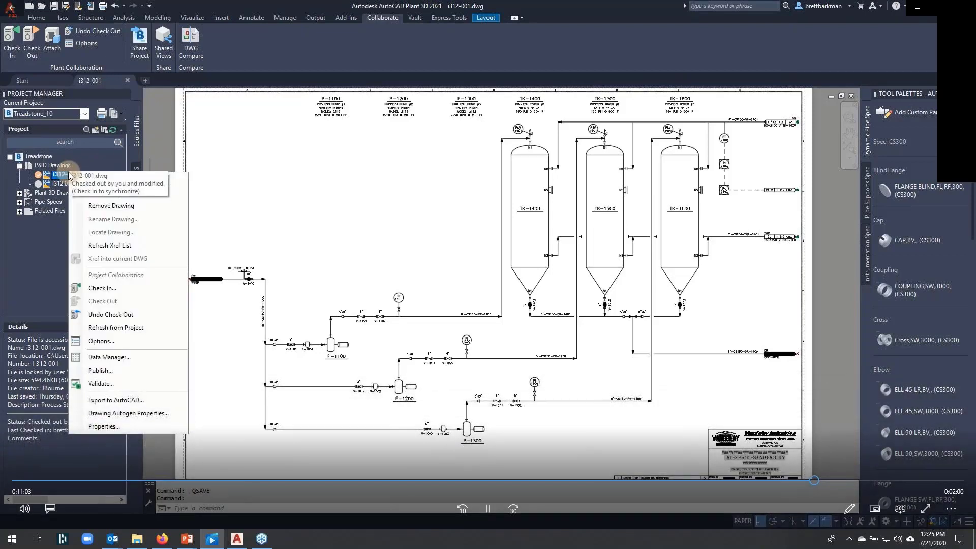
pyautogui.click(104, 287)
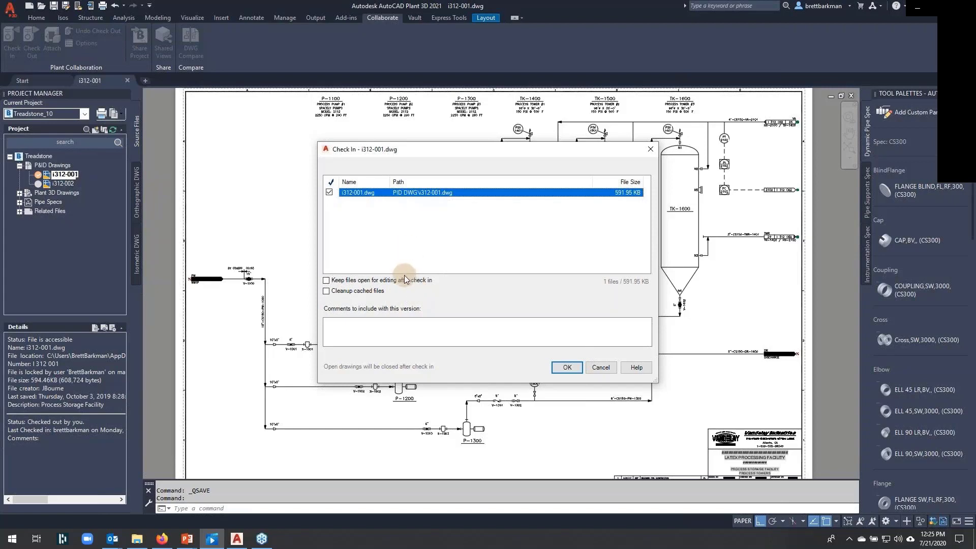
pyautogui.click(326, 293)
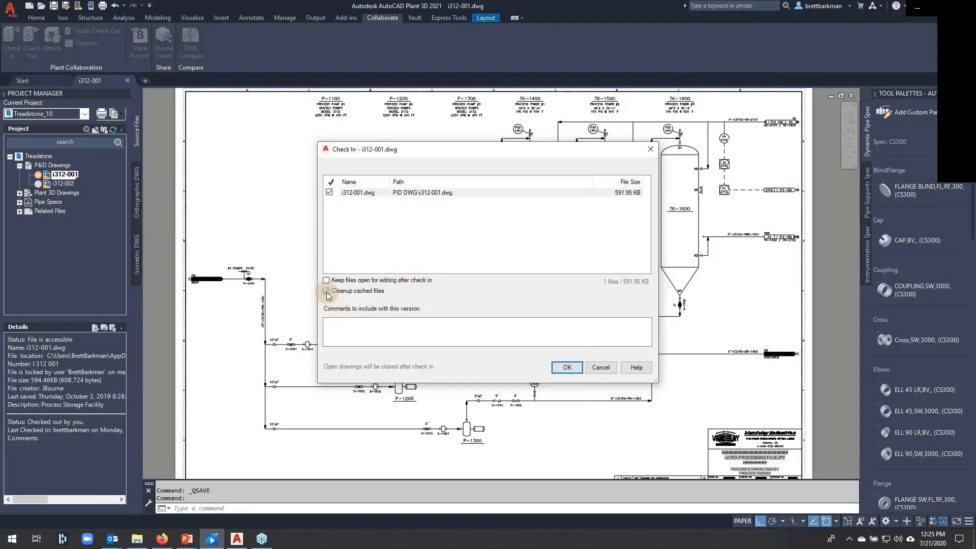
pyautogui.click(567, 367)
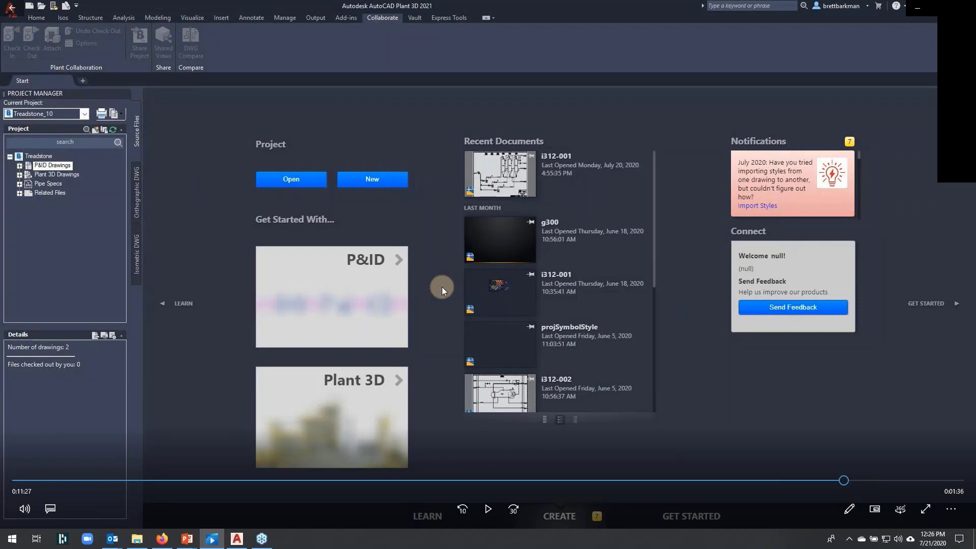
# Open the g300 drawing from the Piping folder of the Plant 3D Drawings
pyautogui.click(20, 174)
pyautogui.click(51, 184)
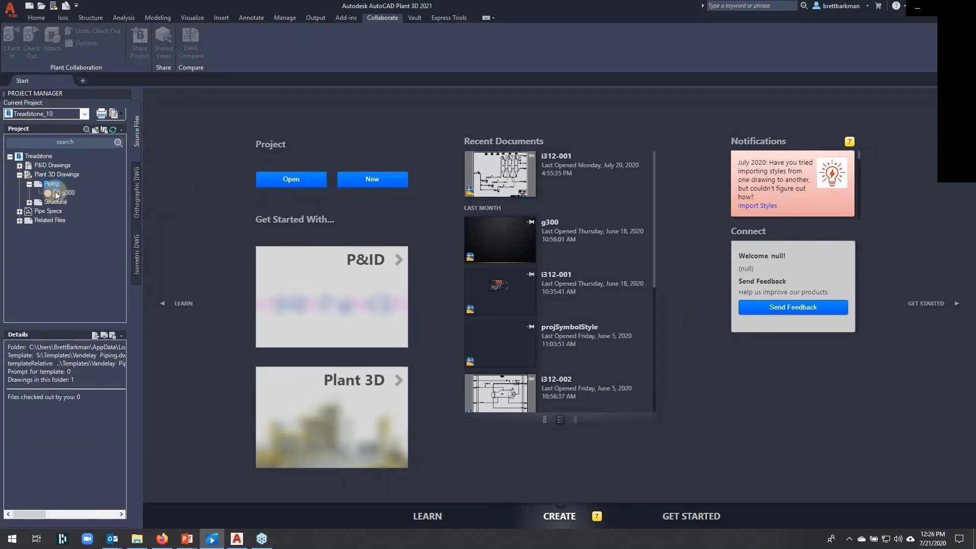
pyautogui.click(56, 193)
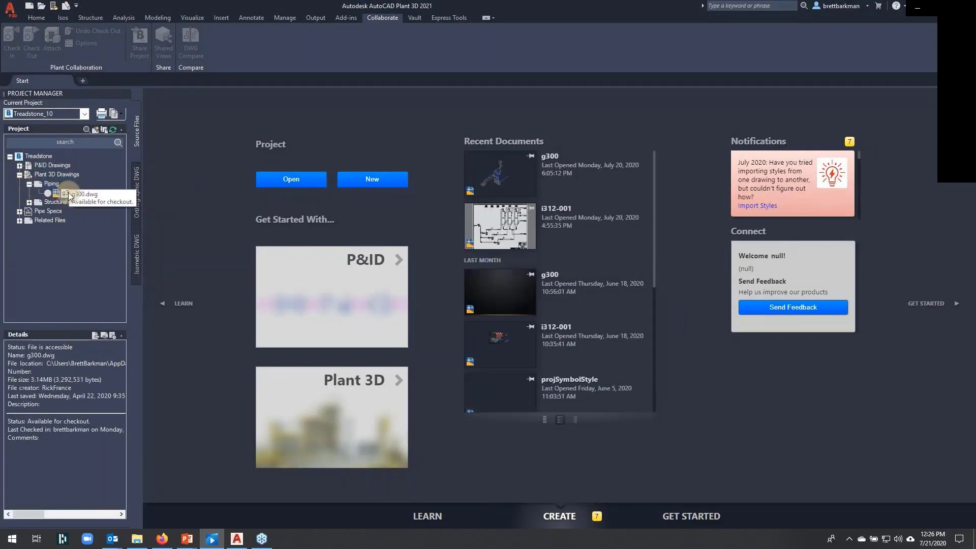
pyautogui.doubleClick(69, 195)
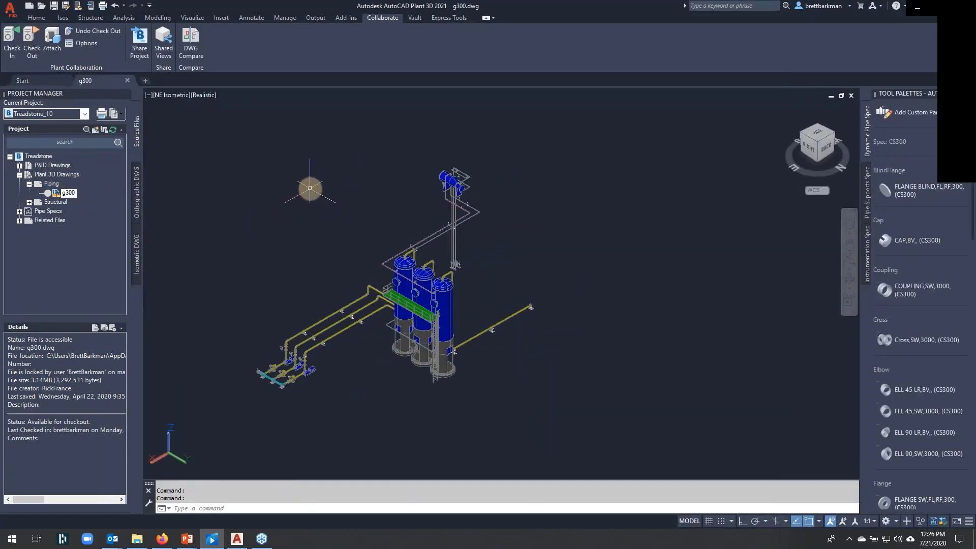
# Set the collaboration options to check out drawings when a drawing is opened
pyautogui.click(91, 43)
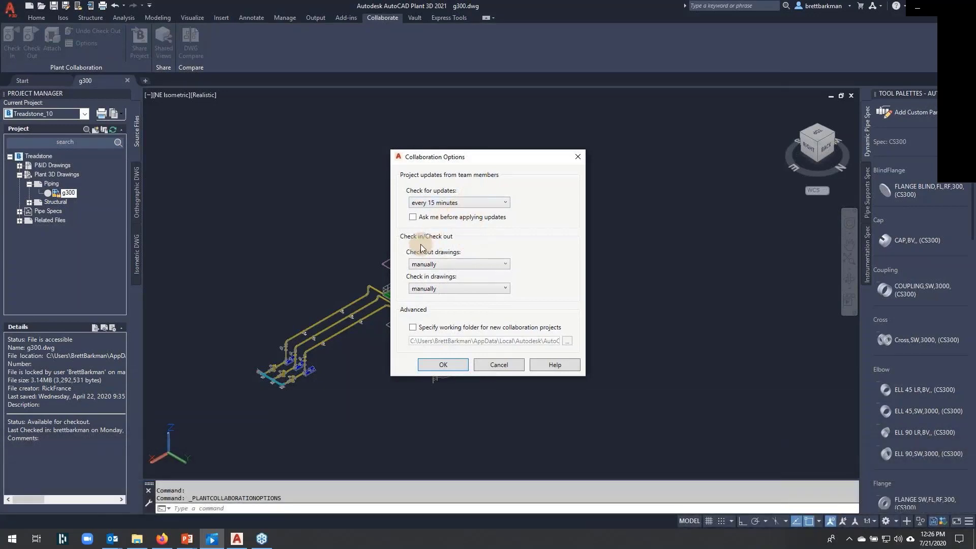
pyautogui.click(457, 261)
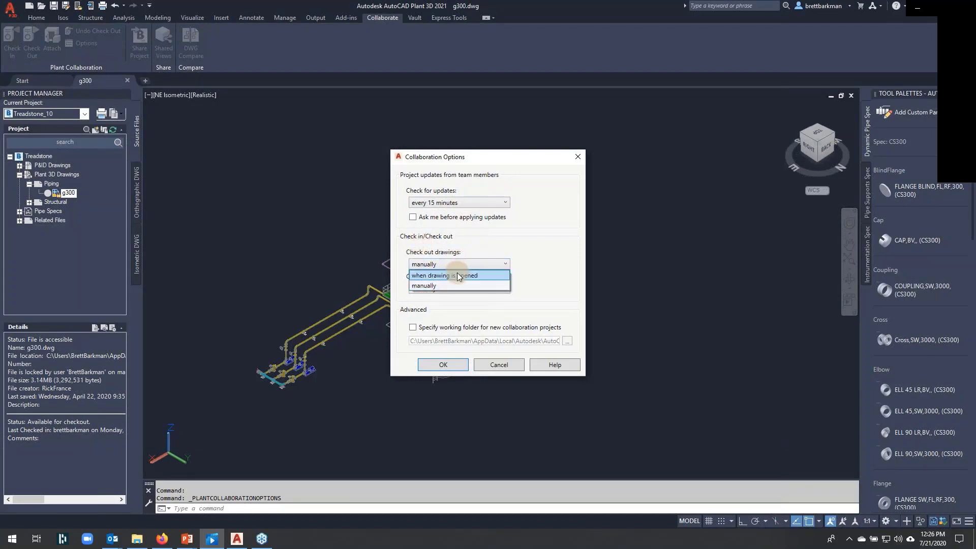
pyautogui.click(458, 275)
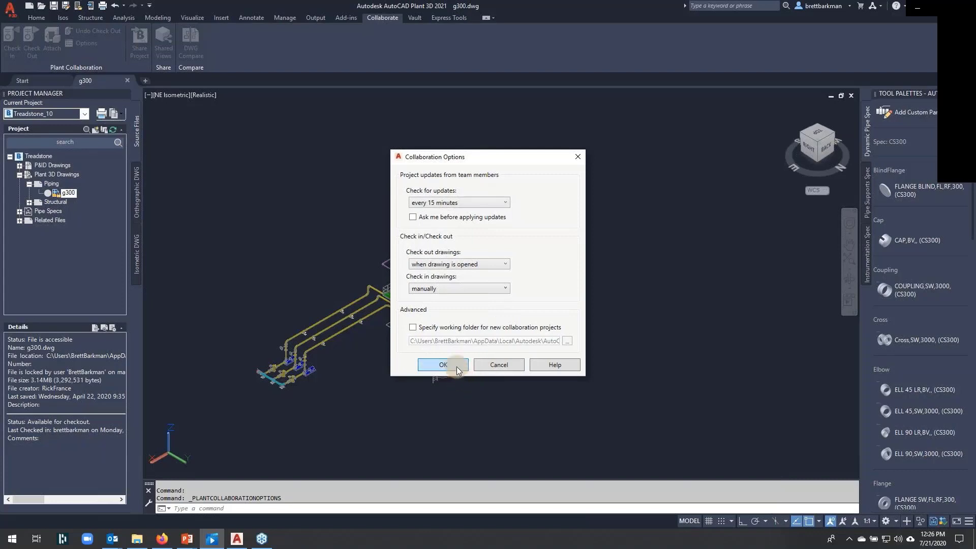
pyautogui.click(443, 364)
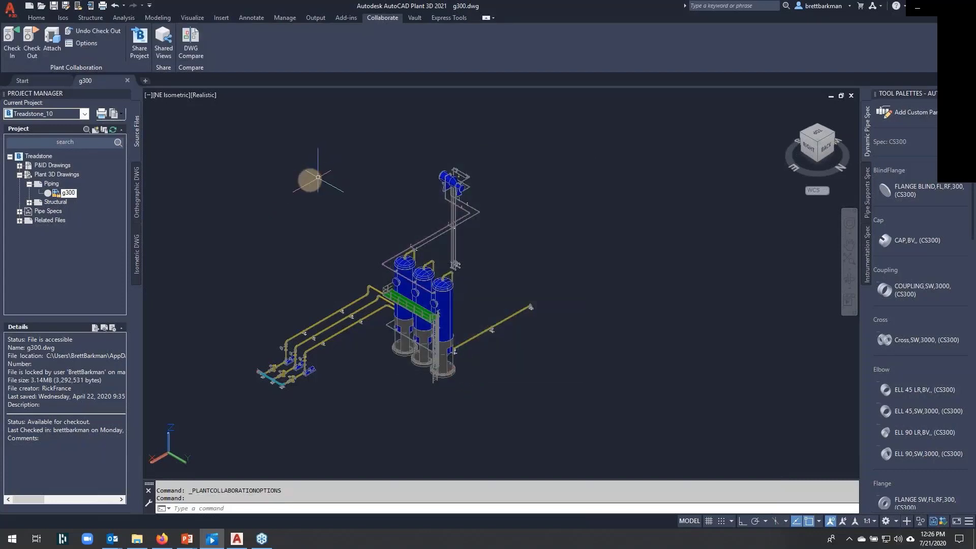
# Check out the g300 drawing and check it back in with the Cleanup cached files option enabled
pyautogui.rightClick(70, 196)
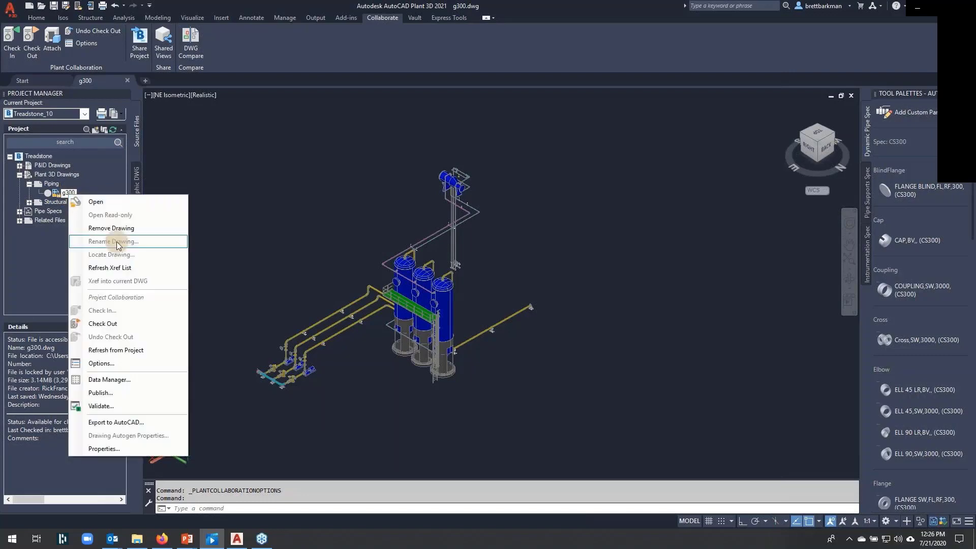
pyautogui.click(117, 323)
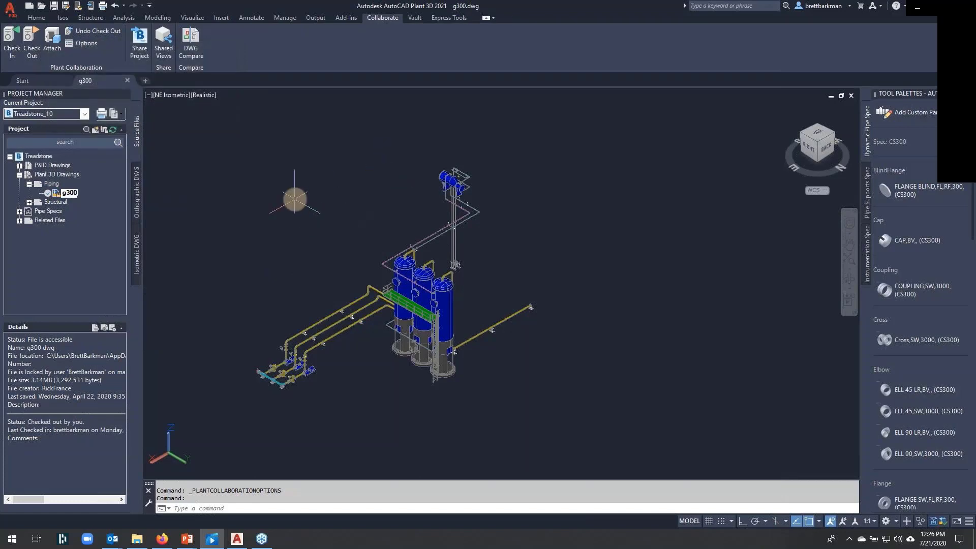
pyautogui.rightClick(71, 196)
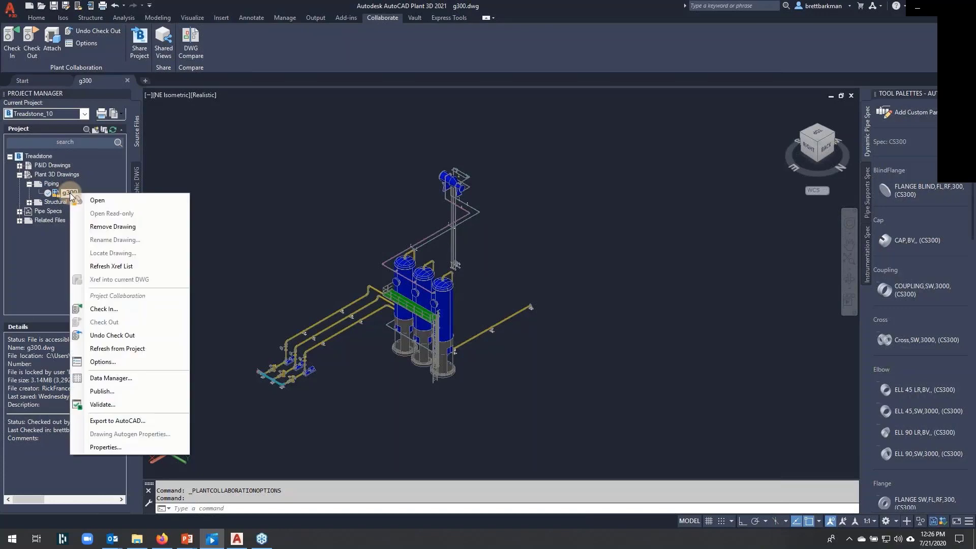
pyautogui.click(106, 309)
pyautogui.click(327, 291)
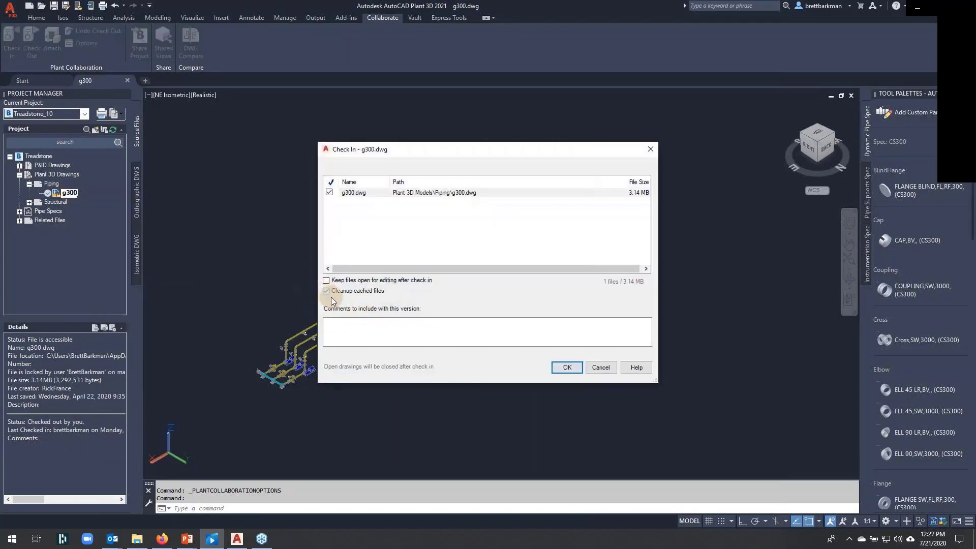
pyautogui.click(565, 367)
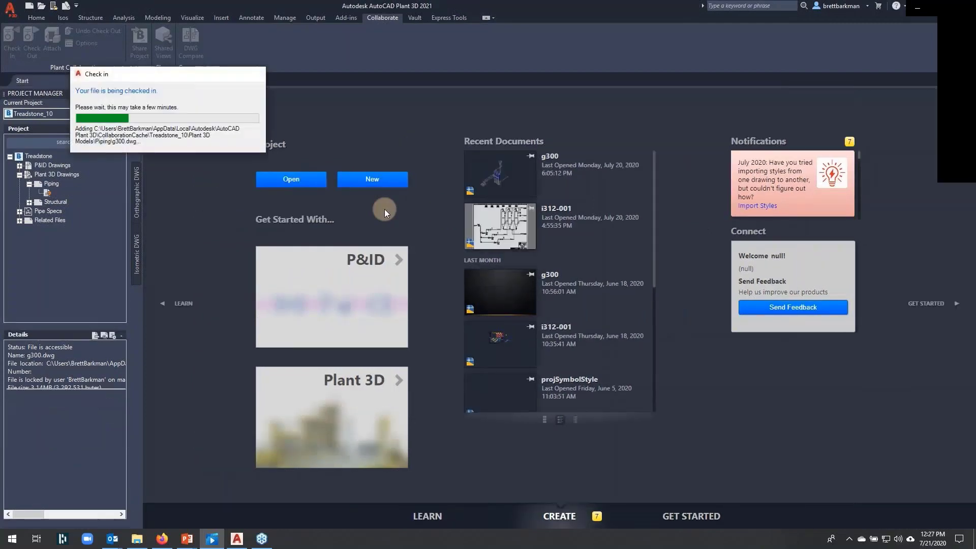
pyautogui.click(65, 251)
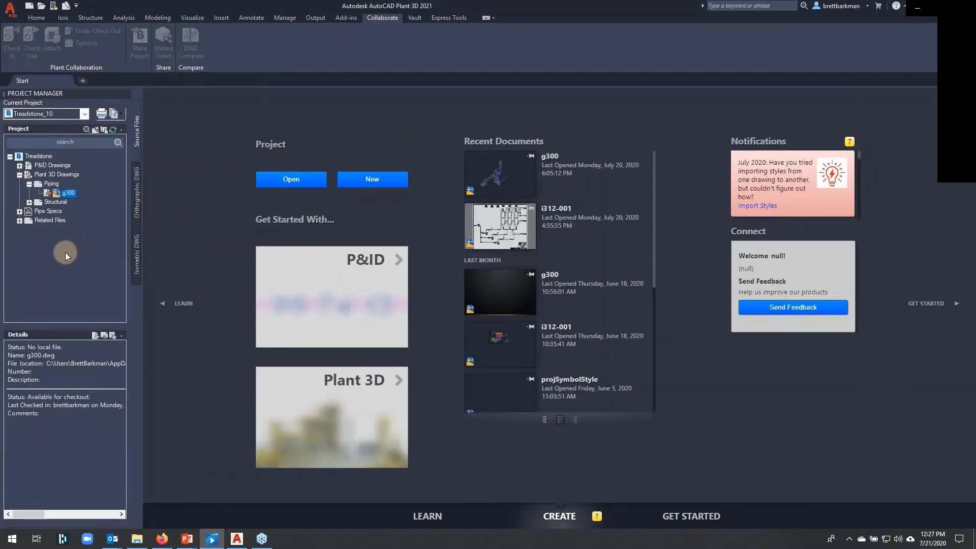
# Open the s034 drawing from the Structural folder of the Plant 3D Drawings to check it out, and close it
pyautogui.click(29, 202)
pyautogui.click(68, 210)
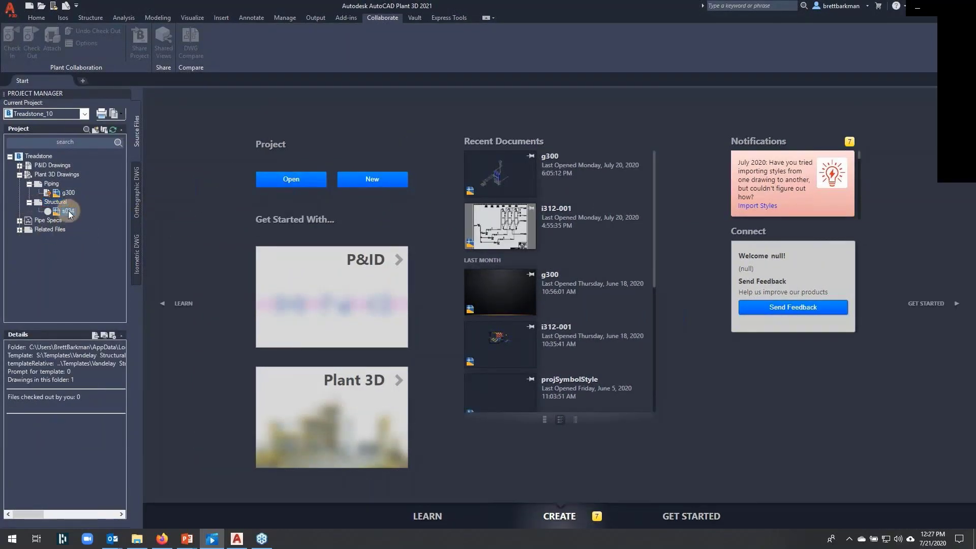
pyautogui.doubleClick(68, 211)
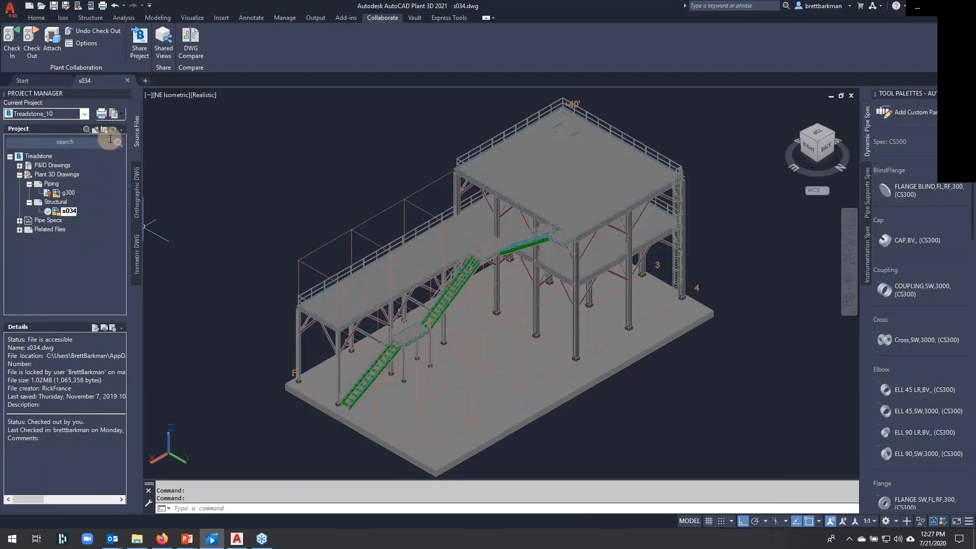
pyautogui.click(127, 83)
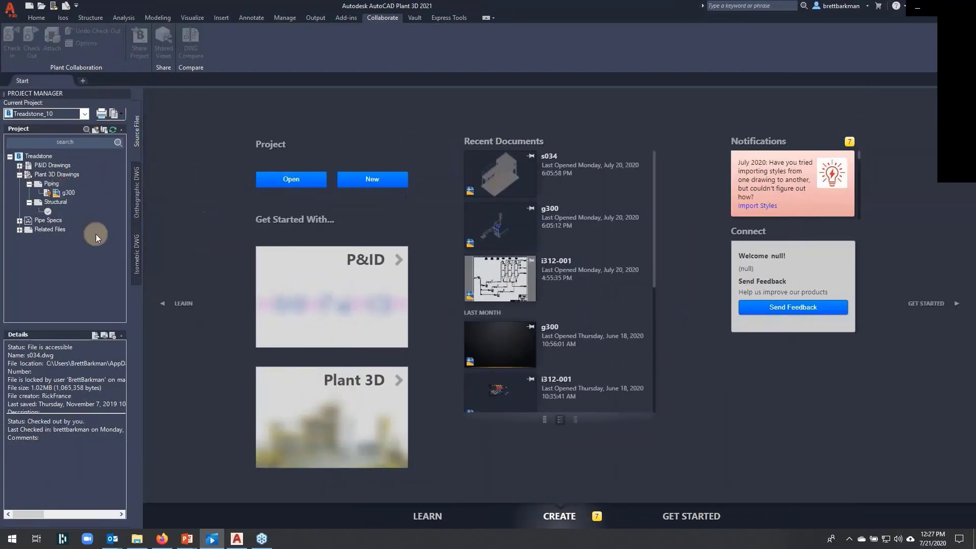
# Check in s034.dwg from the Treadstone project level with the Cleanup cached files option enabled
pyautogui.rightClick(69, 212)
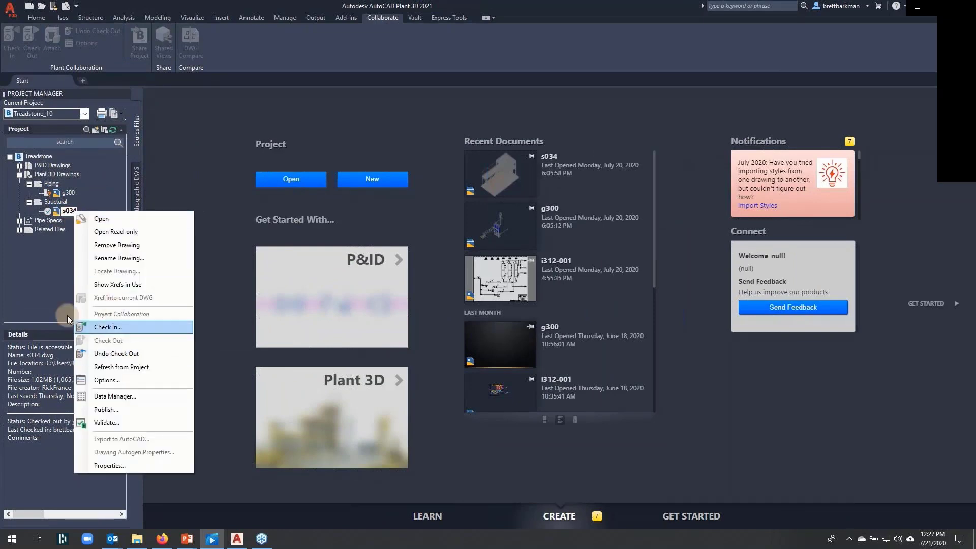
pyautogui.click(39, 290)
pyautogui.click(39, 156)
pyautogui.rightClick(41, 157)
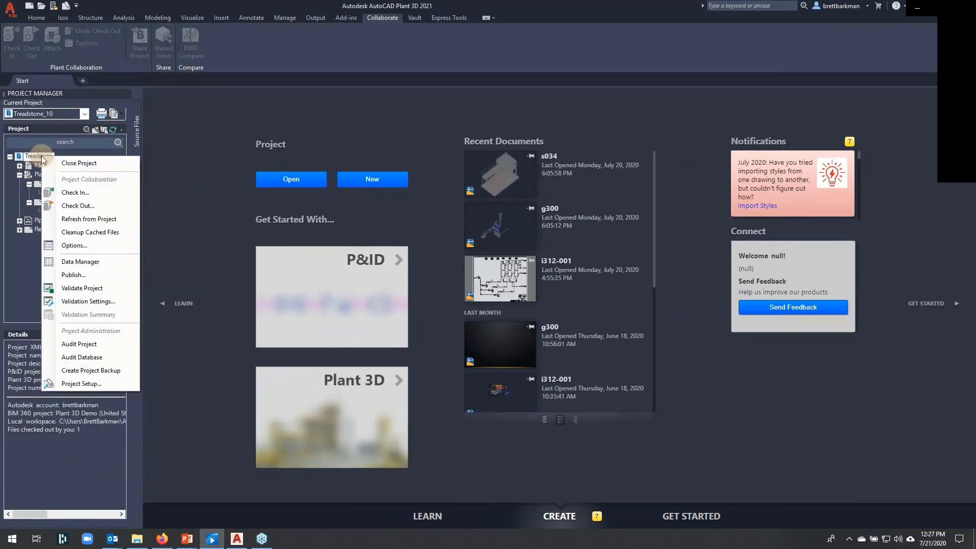
pyautogui.click(74, 192)
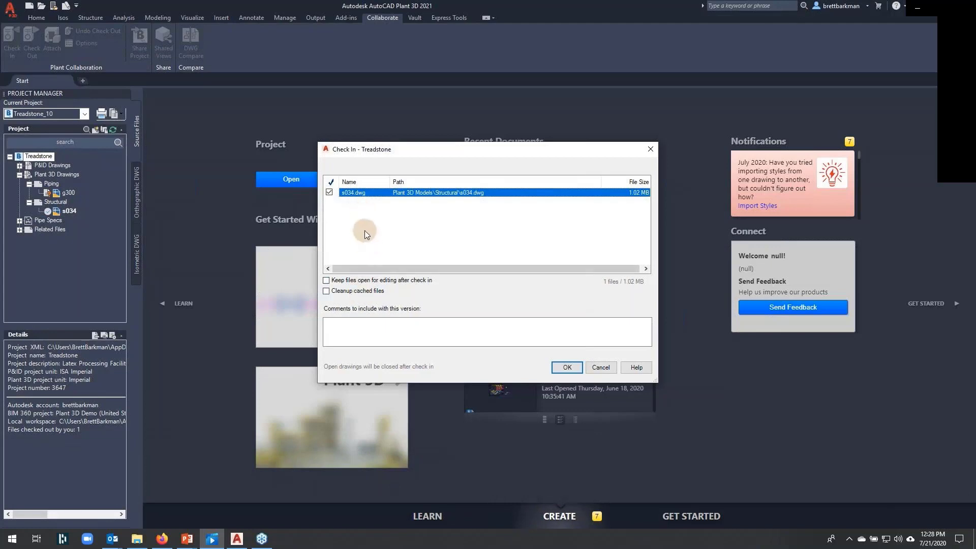
pyautogui.click(326, 290)
pyautogui.click(566, 367)
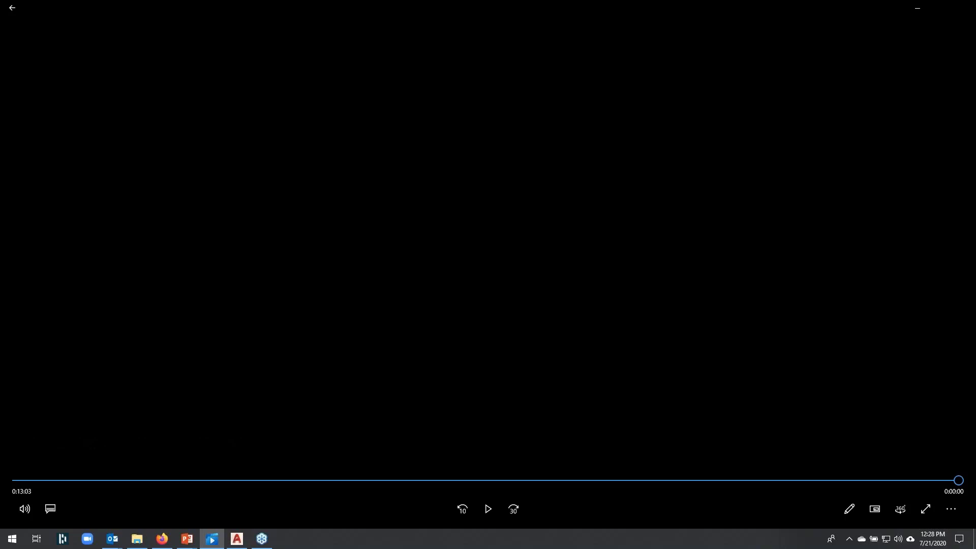
pyautogui.click(918, 8)
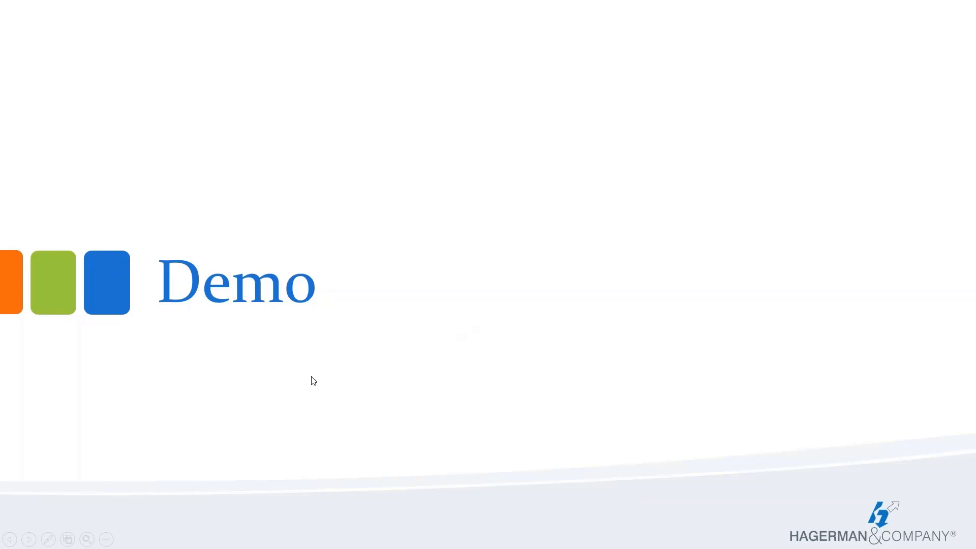
pyautogui.click(418, 194)
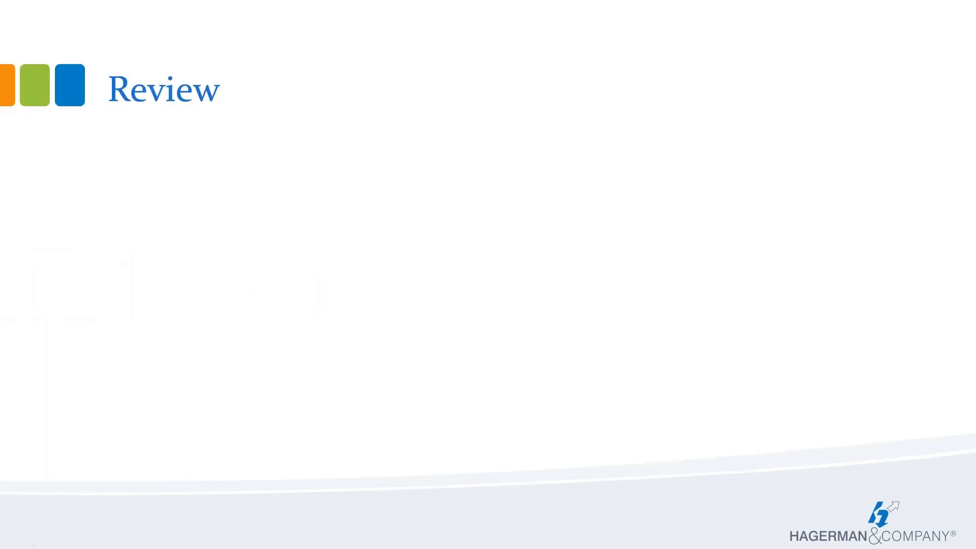